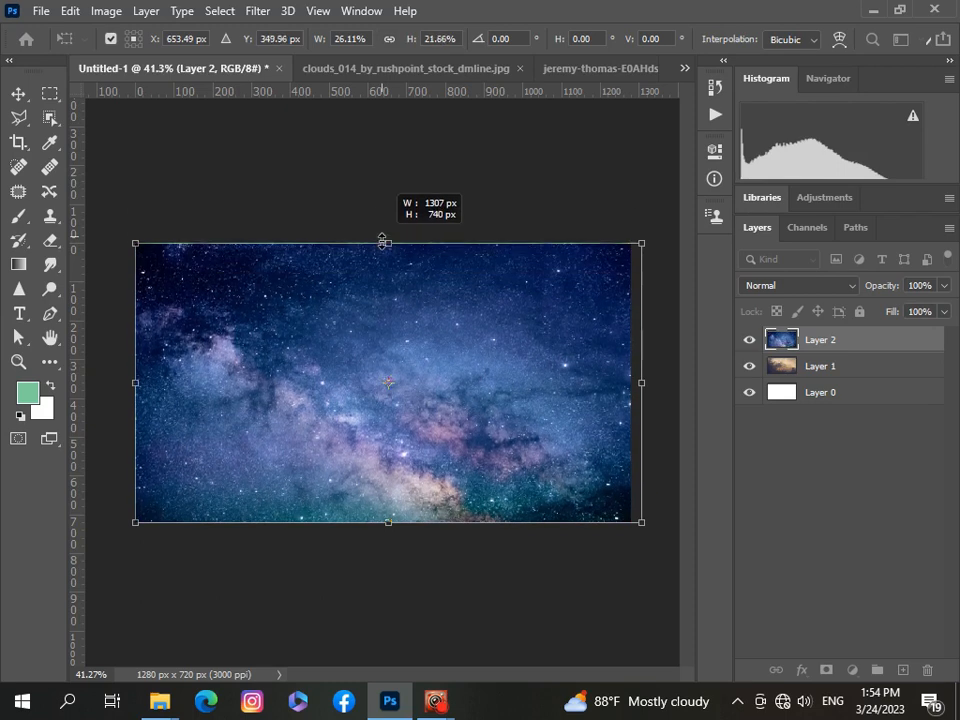
# Resize the starry sky layer to fit the 1280 x 720 px canvas exactly.
pyautogui.moveTo(641, 383); pyautogui.dragTo(631, 383)
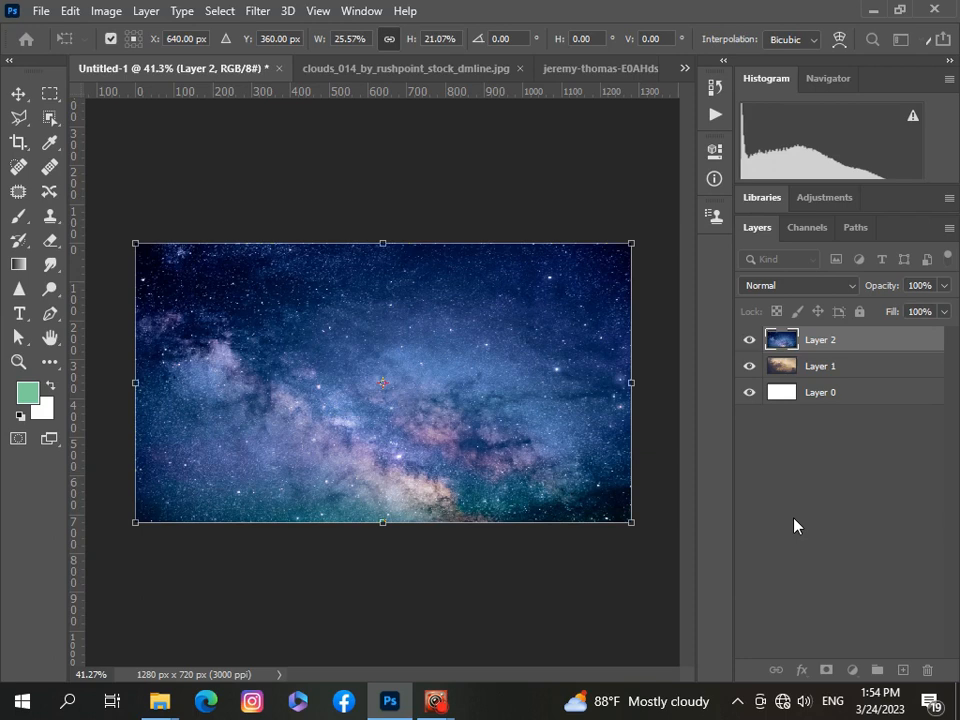
pyautogui.rightClick(432, 429)
pyautogui.click(463, 398)
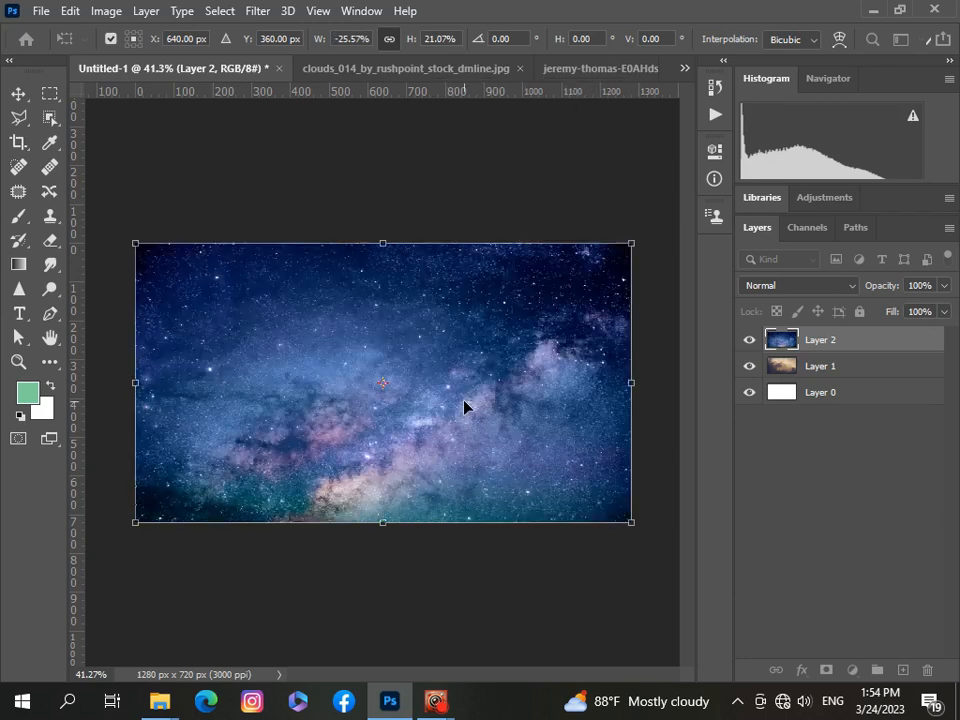
pyautogui.rightClick(463, 406)
pyautogui.click(499, 372)
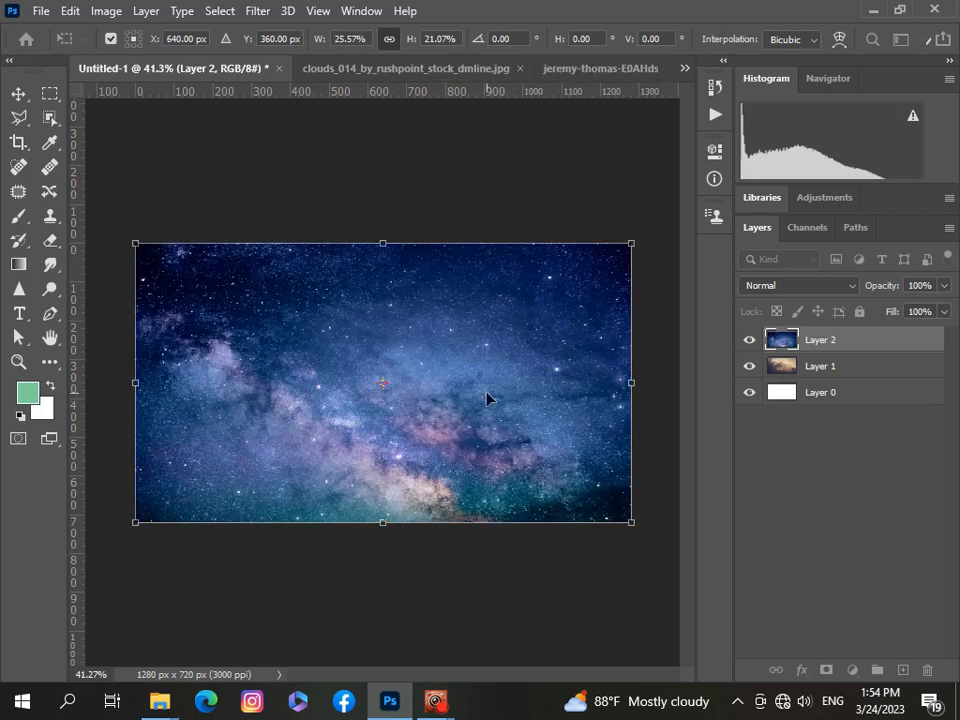
# Flip the starry sky layer vertically and apply the transform.
pyautogui.rightClick(486, 399)
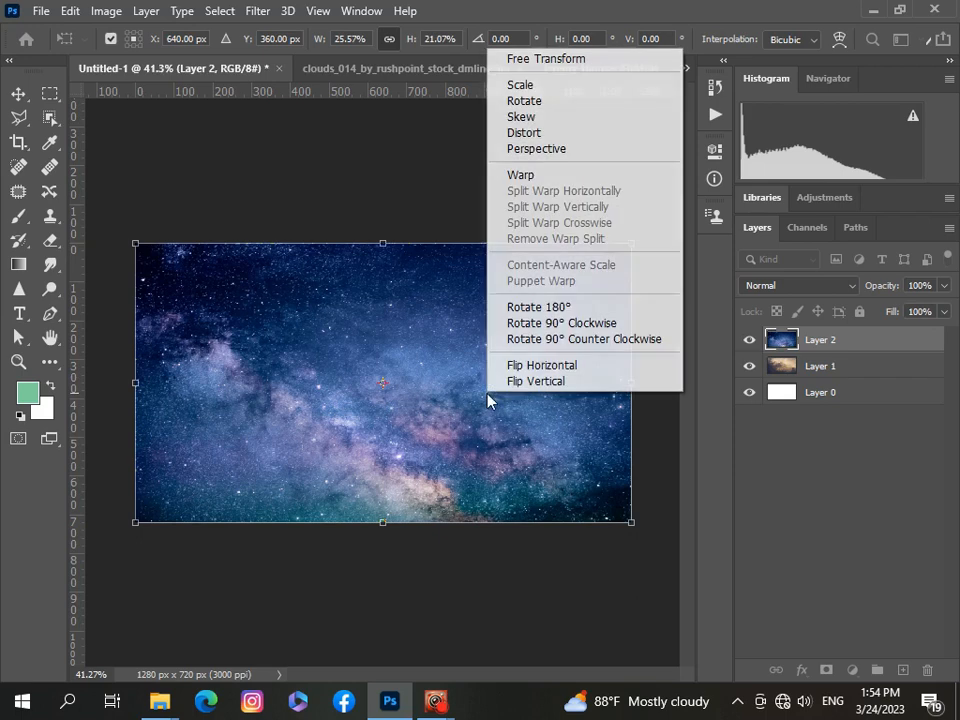
pyautogui.click(522, 381)
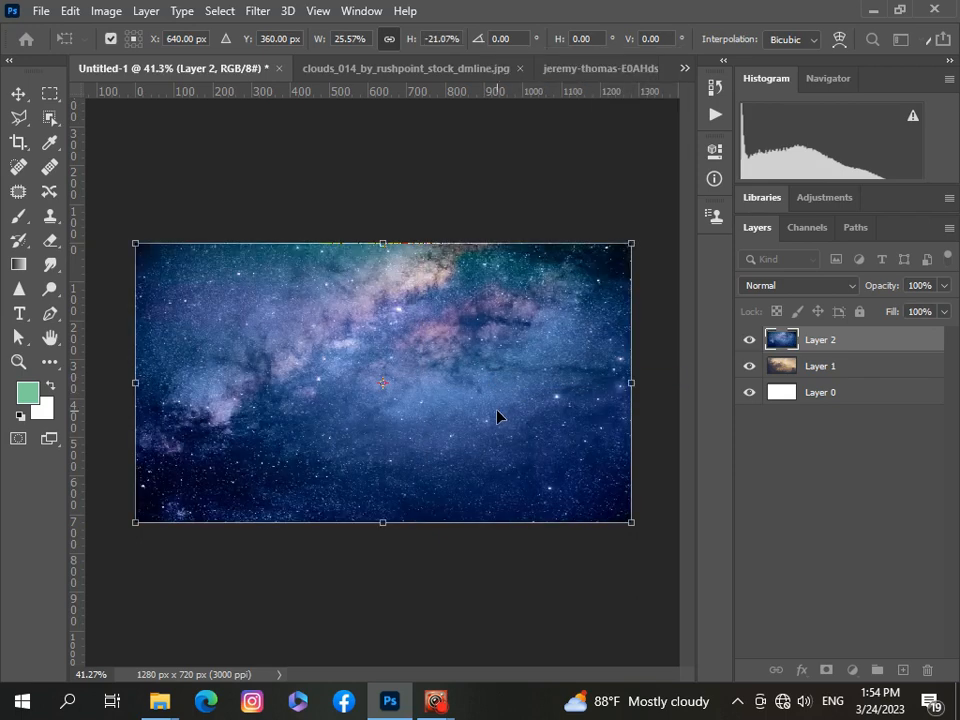
pyautogui.press('Return')
# Lower the starry sky layer's opacity to 50% and add a layer mask to it.
pyautogui.moveTo(943, 286); pyautogui.dragTo(903, 328)
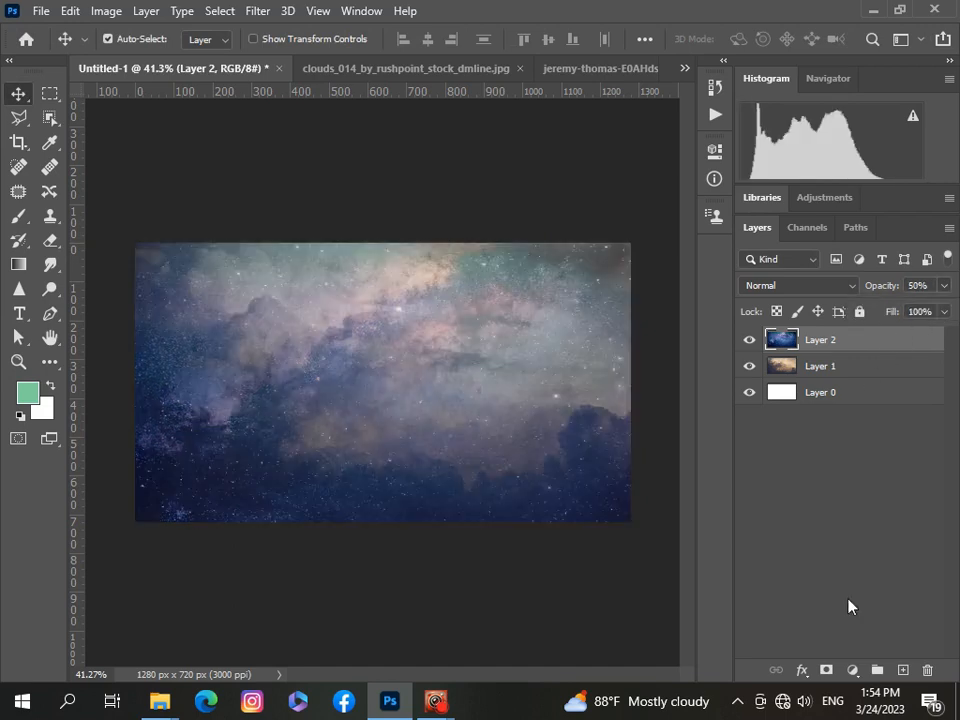
pyautogui.click(825, 671)
# Mask out the lower part of the starry sky with a soft 511 px black brush at 100% opacity.
pyautogui.click(21, 219)
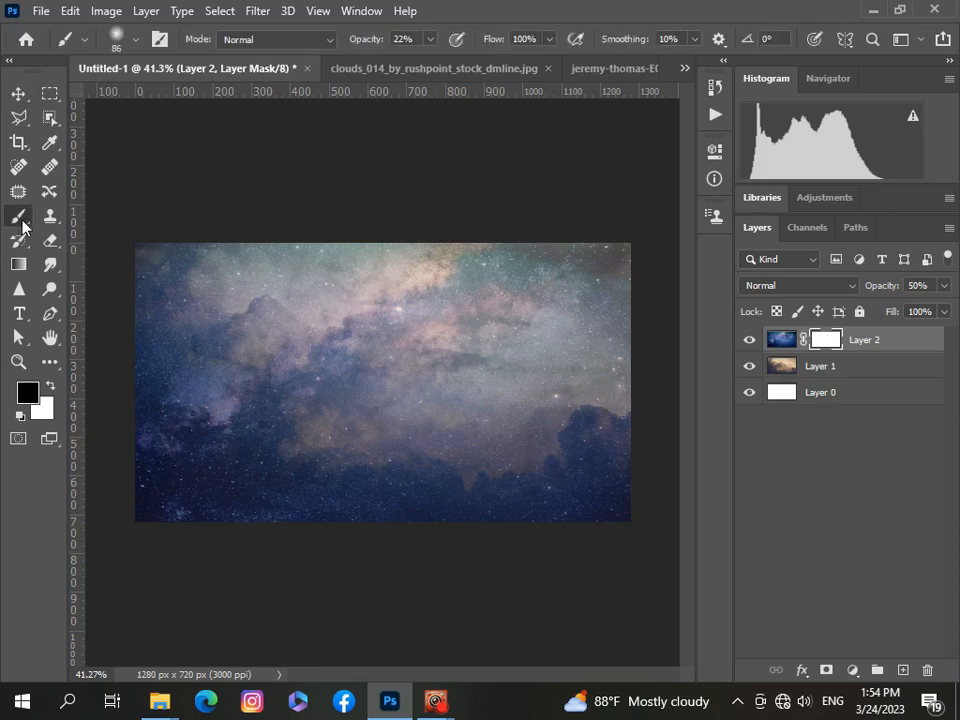
pyautogui.click(136, 40)
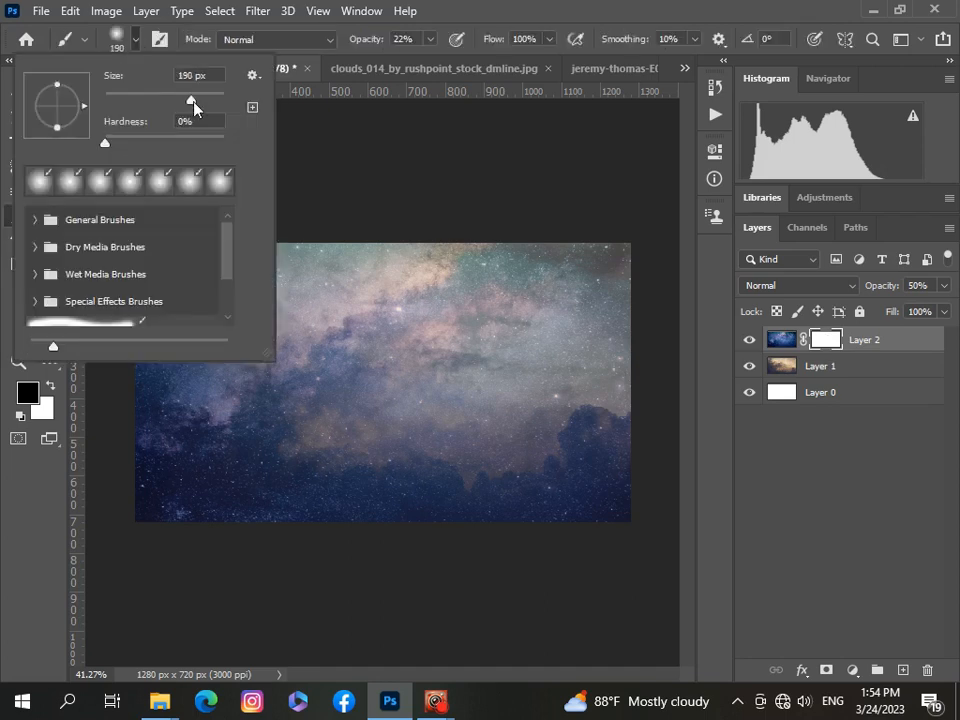
pyautogui.moveTo(203, 104)
pyautogui.mouseDown()
pyautogui.moveTo(218, 100)
pyautogui.moveTo(225, 118)
pyautogui.moveTo(212, 100)
pyautogui.mouseUp()
pyautogui.click(169, 525)
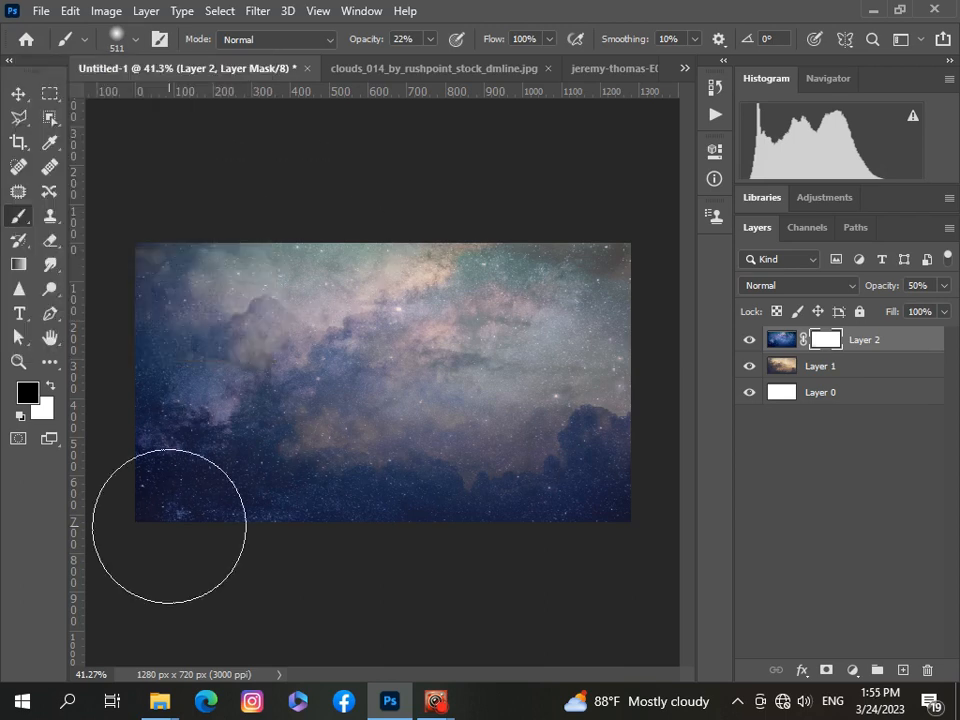
pyautogui.click(430, 40)
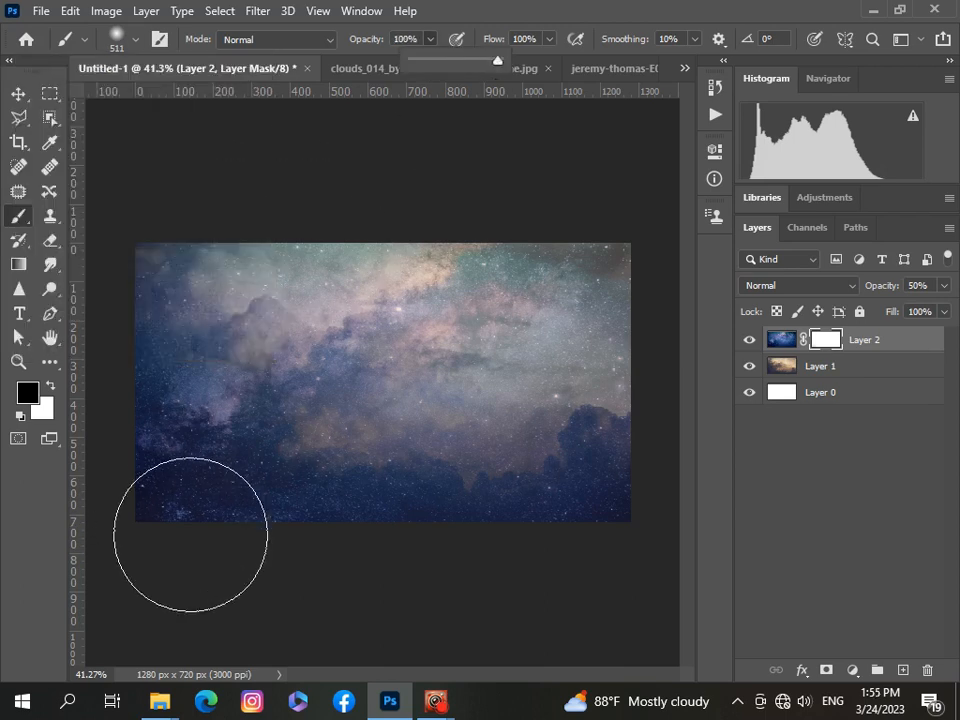
pyautogui.moveTo(178, 540)
pyautogui.mouseDown()
pyautogui.moveTo(516, 554)
pyautogui.moveTo(462, 539)
pyautogui.moveTo(535, 546)
pyautogui.moveTo(582, 512)
pyautogui.moveTo(577, 490)
pyautogui.moveTo(525, 543)
pyautogui.moveTo(163, 501)
pyautogui.moveTo(147, 483)
pyautogui.moveTo(210, 486)
pyautogui.moveTo(241, 525)
pyautogui.moveTo(403, 564)
pyautogui.moveTo(587, 497)
pyautogui.moveTo(141, 444)
pyautogui.moveTo(567, 485)
pyautogui.moveTo(587, 516)
pyautogui.mouseUp()
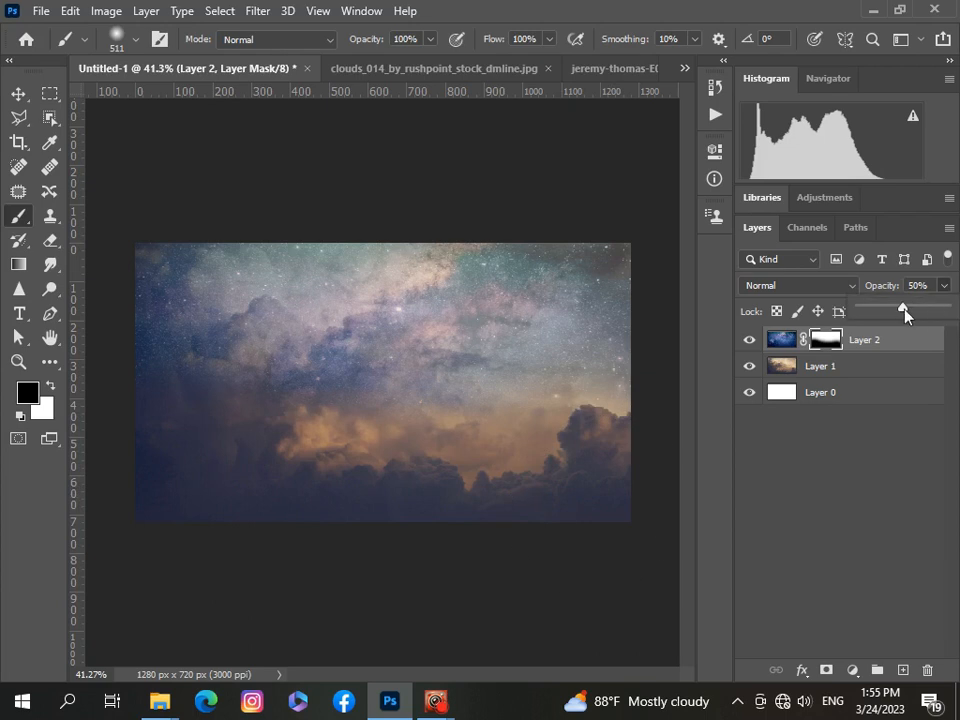
# Raise Layer 2's opacity to 100% and blend the mask along the cloud line in black, lowering the brush opacity to 55%.
pyautogui.moveTo(905, 313); pyautogui.dragTo(950, 312)
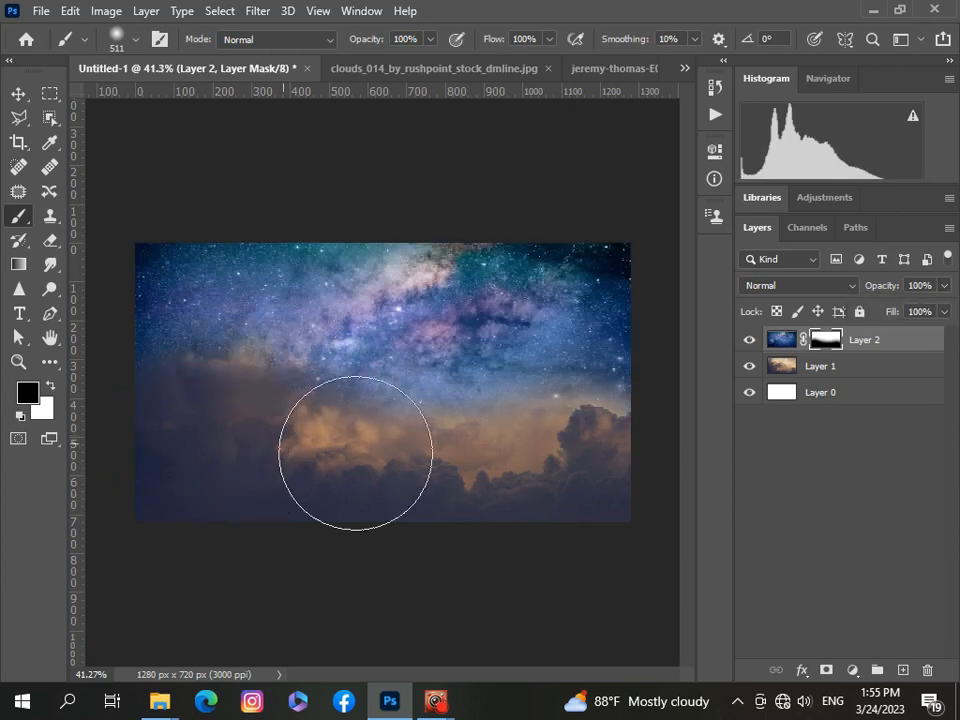
pyautogui.moveTo(355, 453)
pyautogui.mouseDown()
pyautogui.moveTo(569, 475)
pyautogui.moveTo(604, 464)
pyautogui.moveTo(623, 493)
pyautogui.moveTo(324, 519)
pyautogui.moveTo(109, 349)
pyautogui.moveTo(117, 394)
pyautogui.mouseUp()
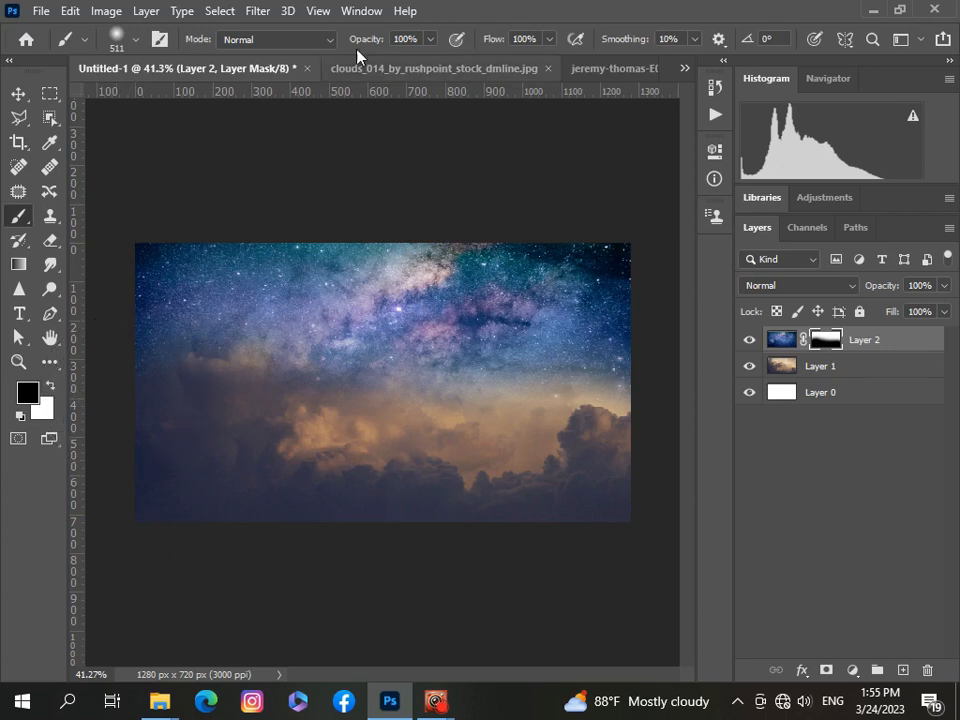
pyautogui.click(430, 39)
pyautogui.moveTo(435, 61); pyautogui.dragTo(391, 61)
pyautogui.moveTo(208, 376)
pyautogui.mouseDown()
pyautogui.moveTo(174, 383)
pyautogui.moveTo(318, 404)
pyautogui.moveTo(418, 488)
pyautogui.moveTo(413, 420)
pyautogui.moveTo(458, 418)
pyautogui.moveTo(533, 444)
pyautogui.moveTo(587, 443)
pyautogui.moveTo(580, 479)
pyautogui.moveTo(583, 421)
pyautogui.mouseUp()
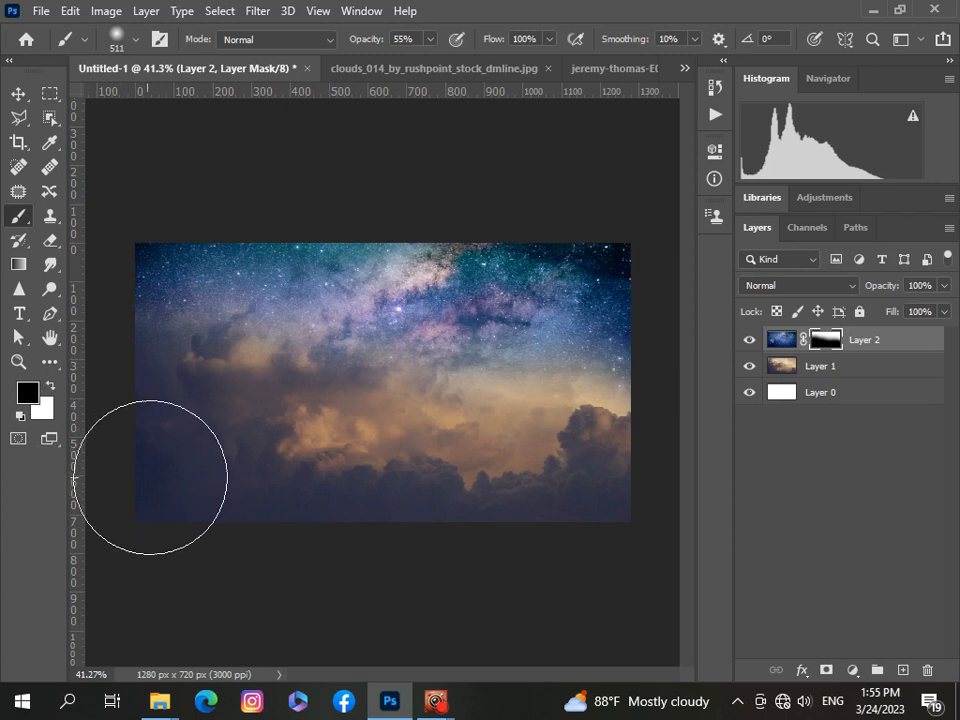
# Paint white on the mask to bring stars back over the left and central clouds, reducing the brush opacity to 26%.
pyautogui.click(50, 385)
pyautogui.moveTo(203, 364); pyautogui.dragTo(395, 325)
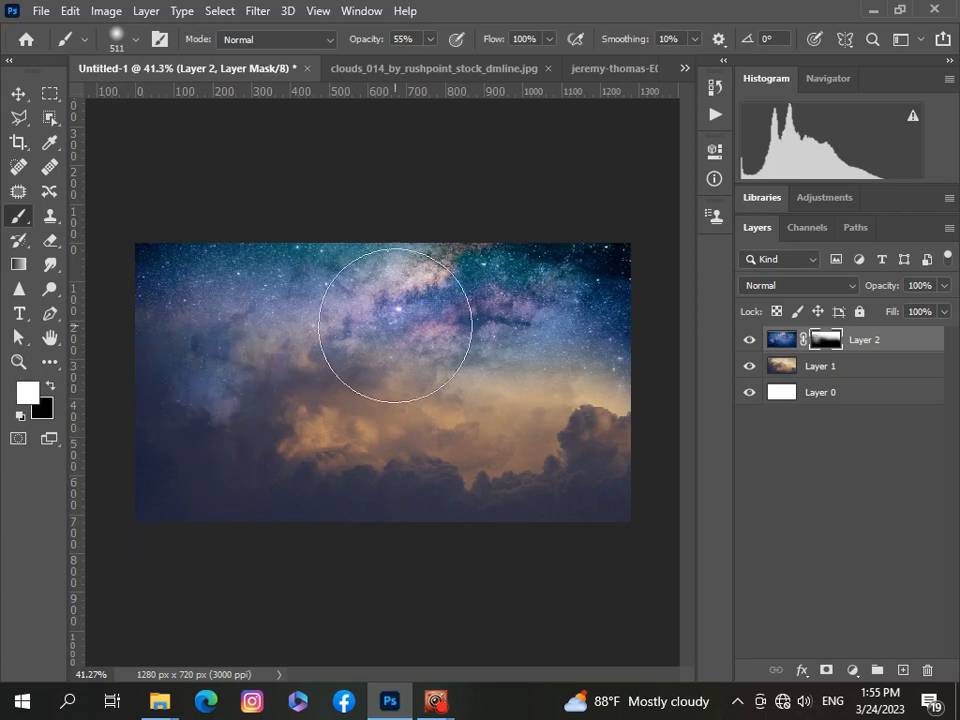
pyautogui.click(430, 39)
pyautogui.moveTo(432, 60); pyautogui.dragTo(404, 60)
pyautogui.click(407, 340)
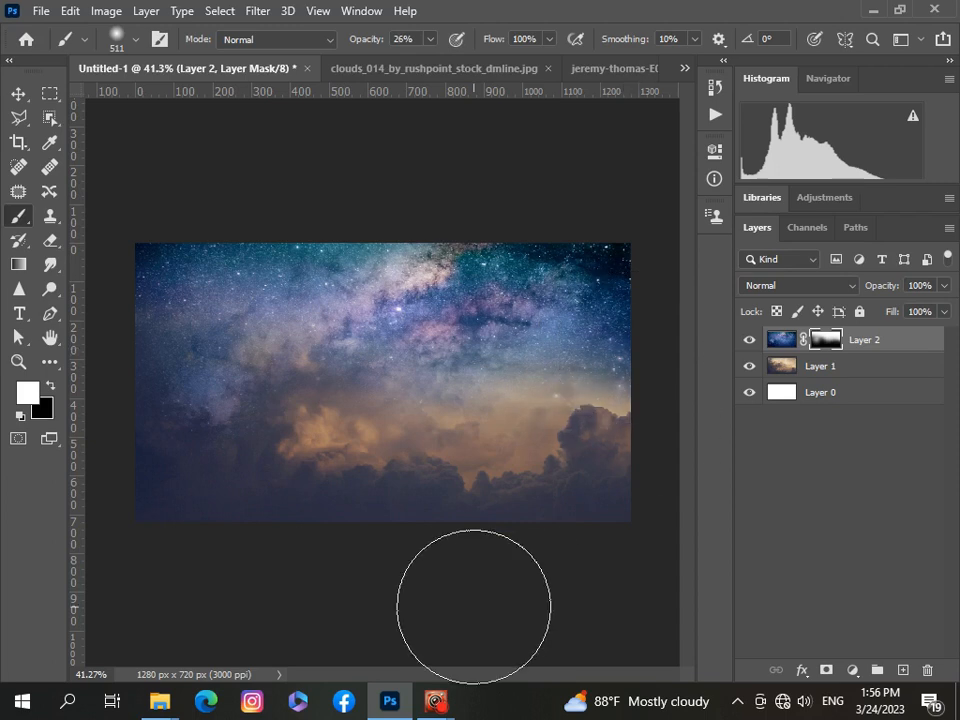
# Paint black on the mask at 26% opacity to reveal the dark clouds along the image's left side.
pyautogui.click(50, 385)
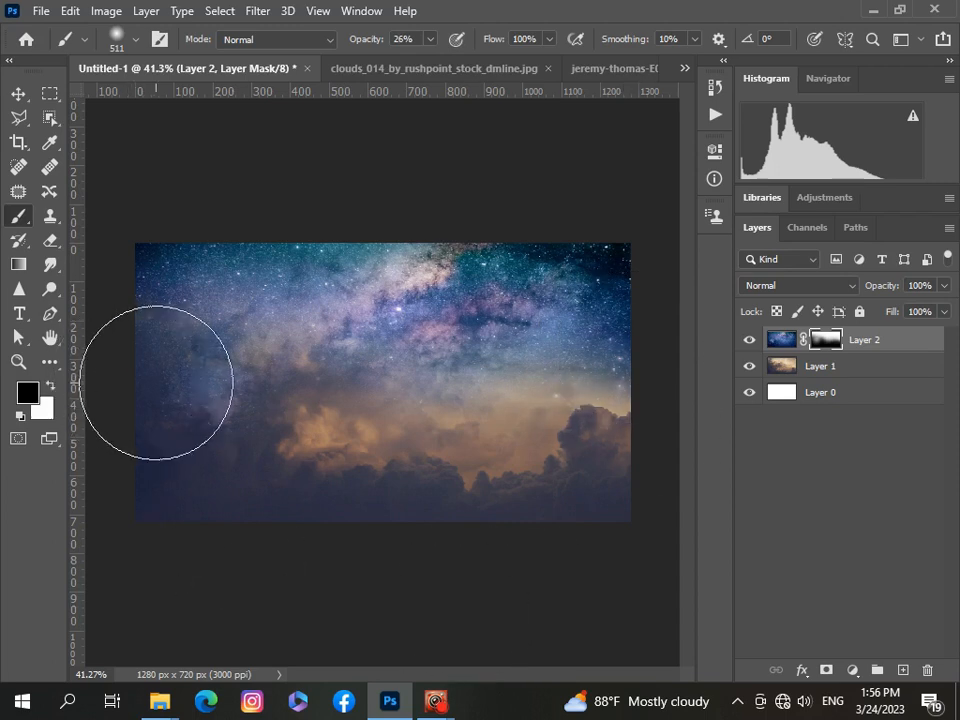
pyautogui.moveTo(156, 383)
pyautogui.mouseDown()
pyautogui.moveTo(180, 401)
pyautogui.moveTo(169, 435)
pyautogui.moveTo(180, 416)
pyautogui.moveTo(196, 454)
pyautogui.mouseUp()
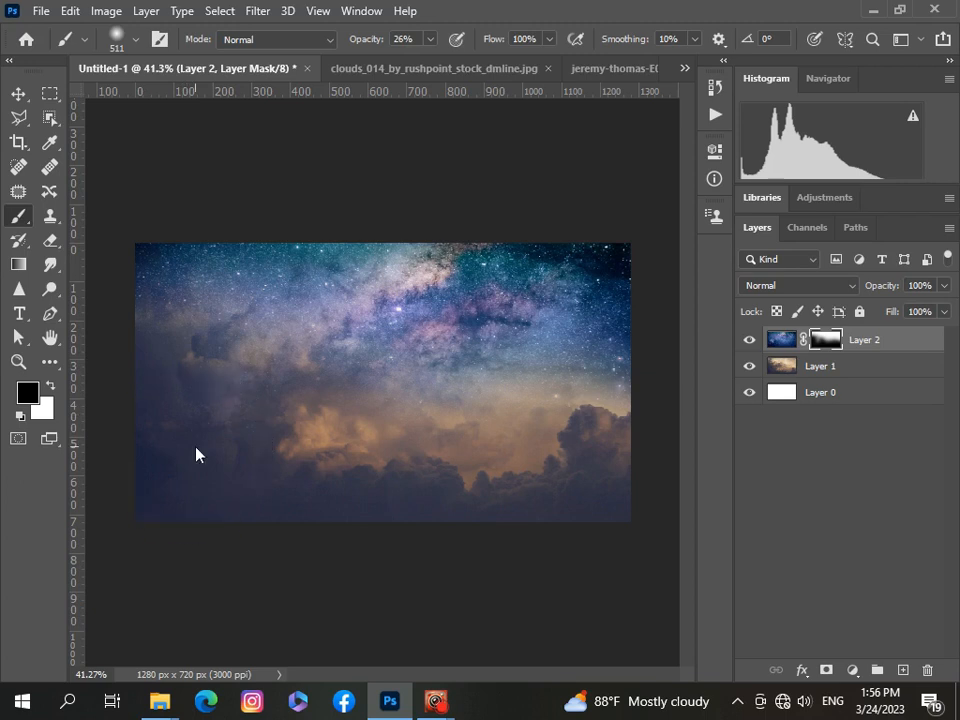
pyautogui.scroll(-1, 356, 604)
pyautogui.scroll(1, 356, 602)
pyautogui.scroll(-1, 355, 605)
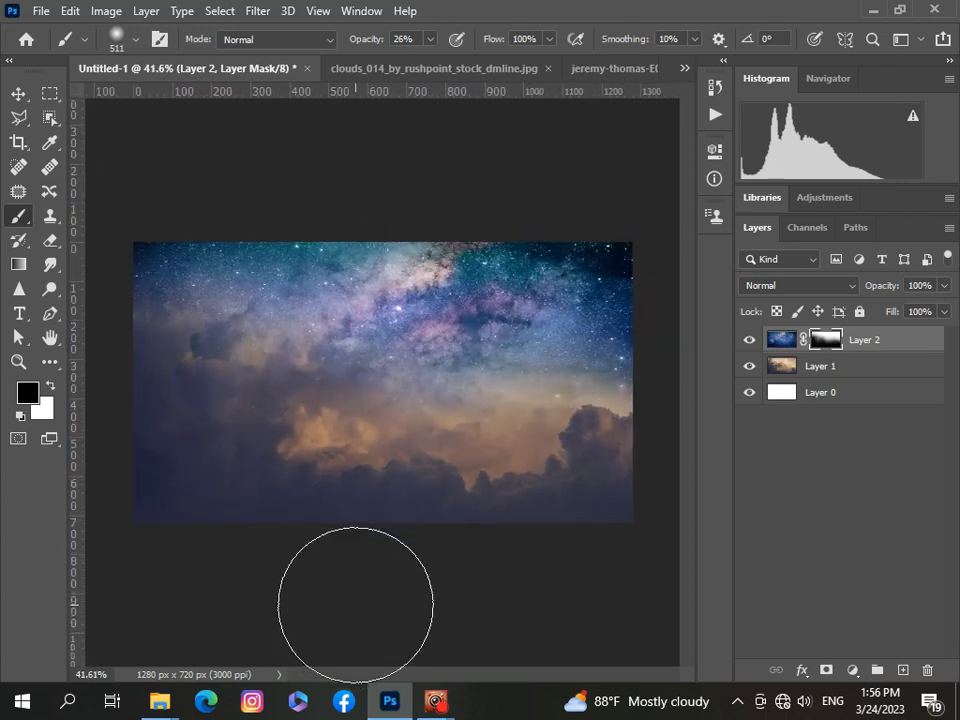
pyautogui.scroll(-1, 356, 604)
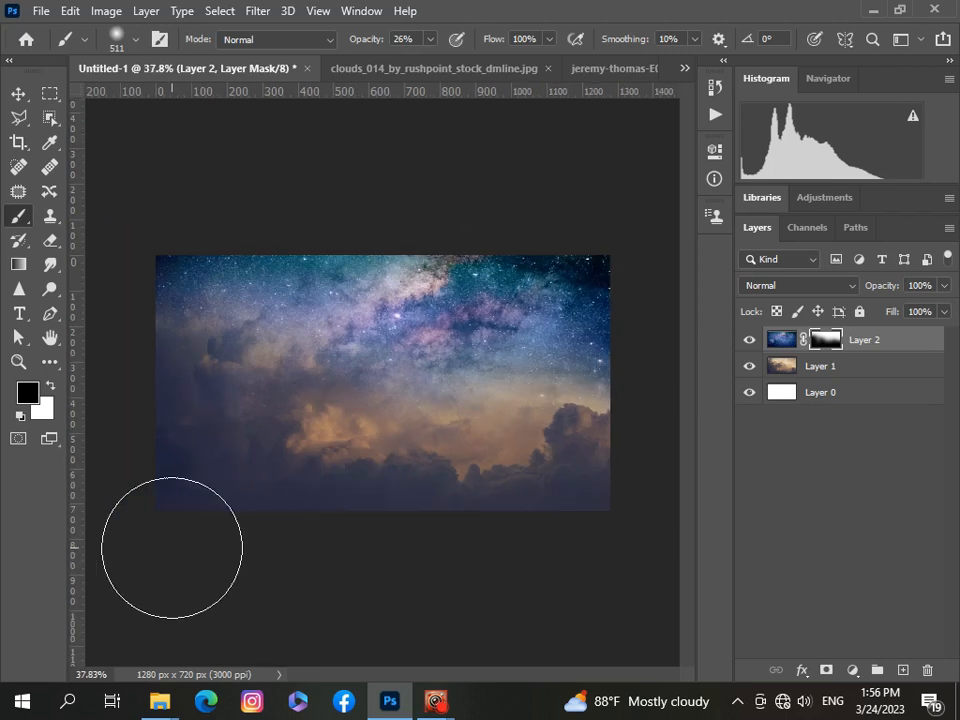
# Add a Hue/Saturation adjustment clipped to the starry sky layer, with hue -8, saturation -22 and lightness -17.
pyautogui.press('v')
pyautogui.click(851, 669)
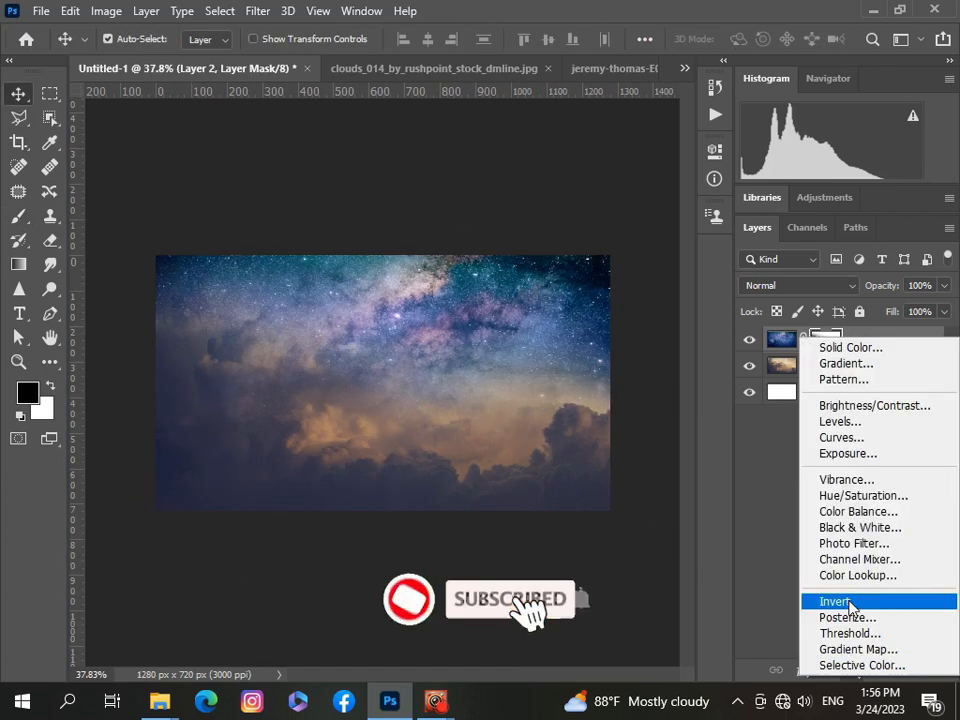
pyautogui.click(863, 495)
pyautogui.click(585, 352)
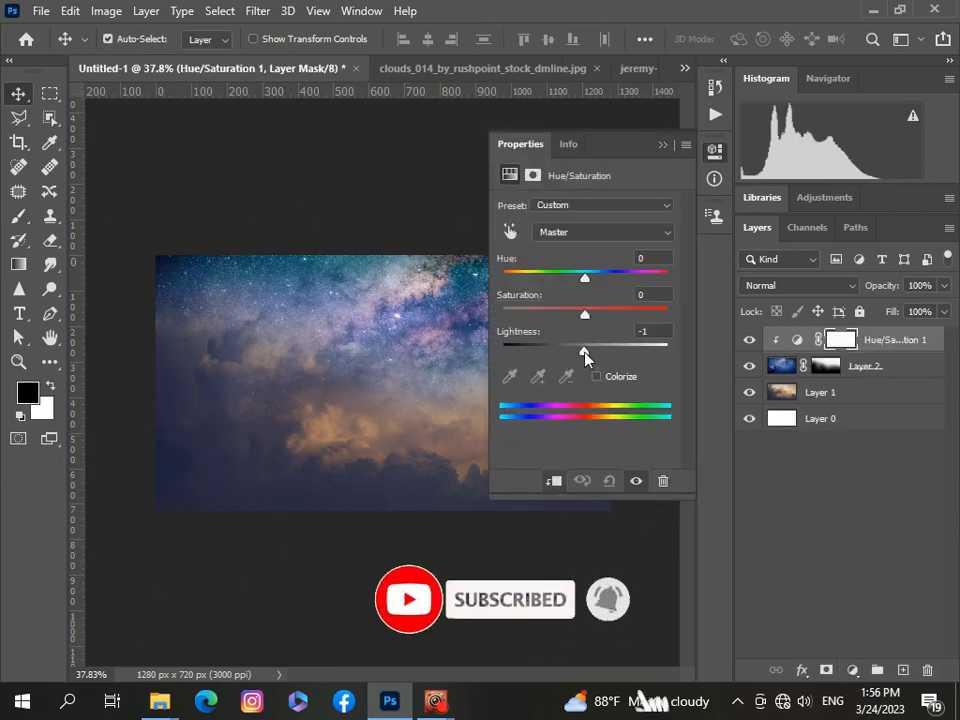
pyautogui.moveTo(584, 352); pyautogui.dragTo(579, 277)
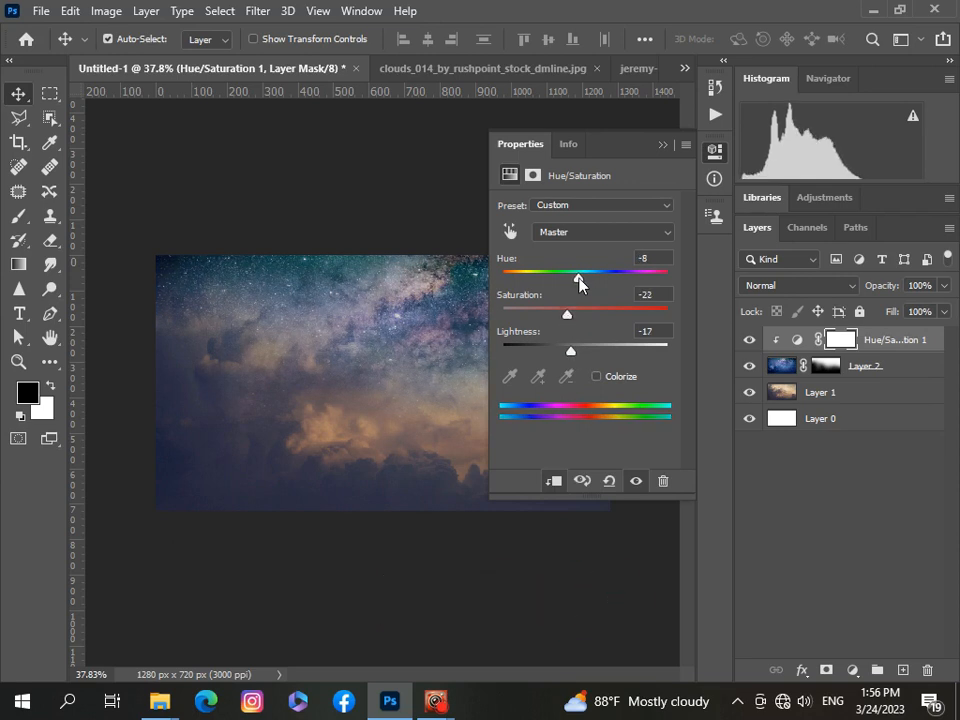
pyautogui.click(663, 147)
pyautogui.scroll(-3, 478, 354)
pyautogui.scroll(4, 478, 354)
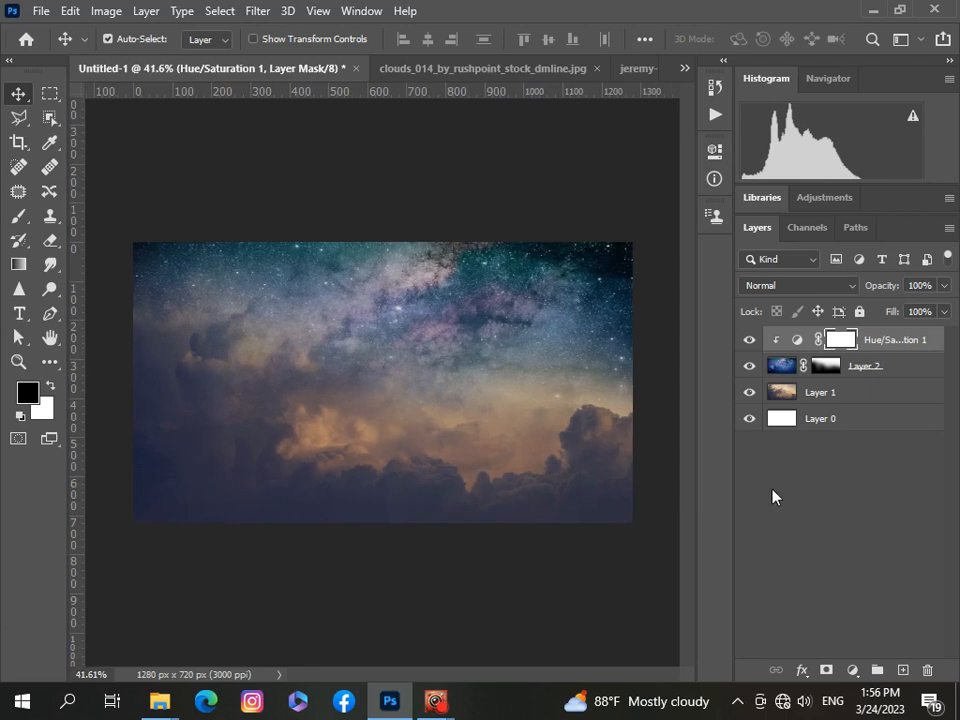
# Add a Levels adjustment clipped to the starry sky layer and set its black input level to 17.
pyautogui.click(855, 671)
pyautogui.click(858, 414)
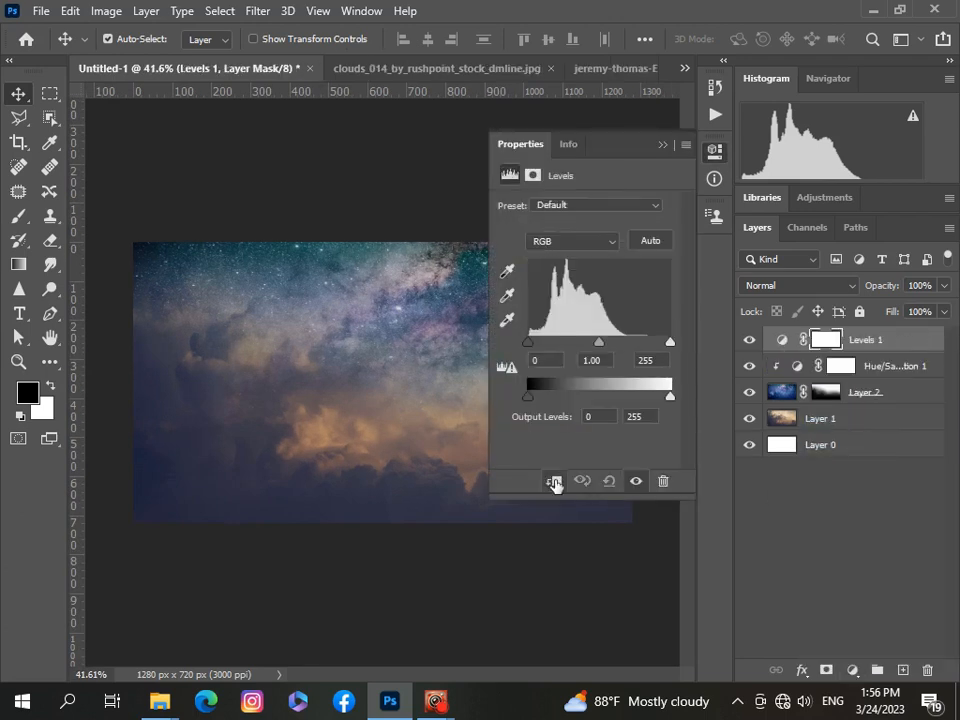
pyautogui.click(554, 482)
pyautogui.moveTo(531, 347); pyautogui.dragTo(537, 347)
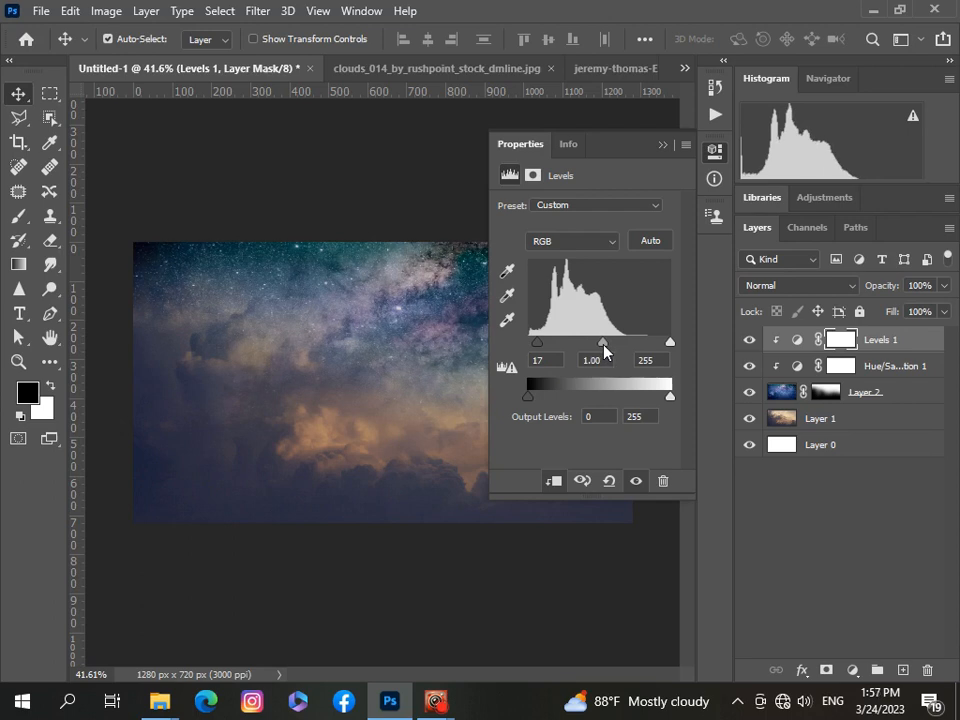
pyautogui.click(661, 145)
pyautogui.scroll(2, 448, 362)
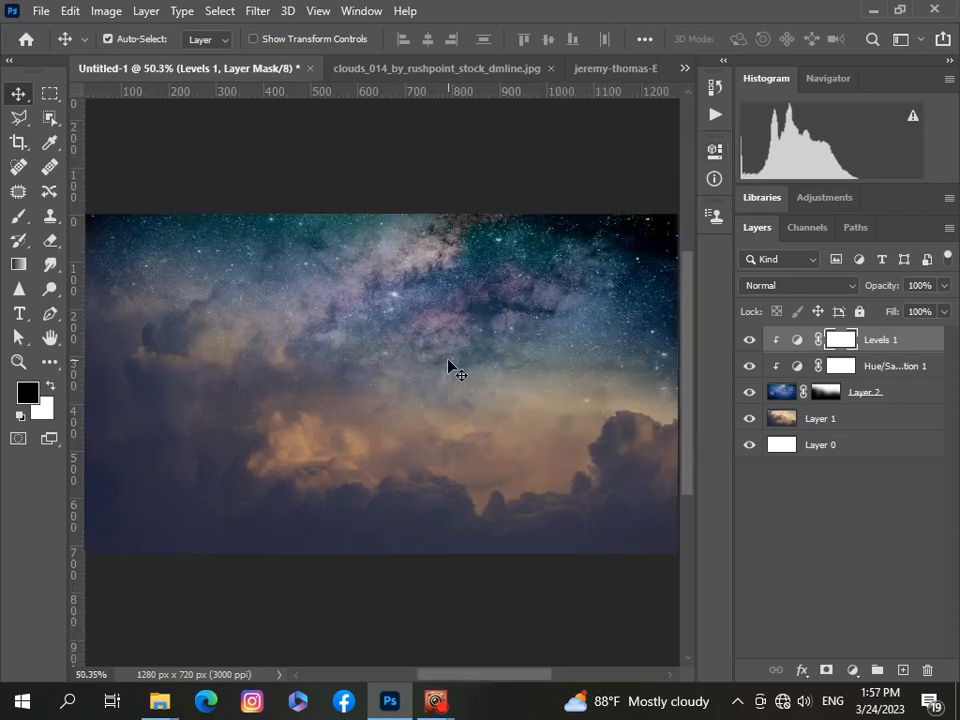
pyautogui.scroll(-2, 448, 362)
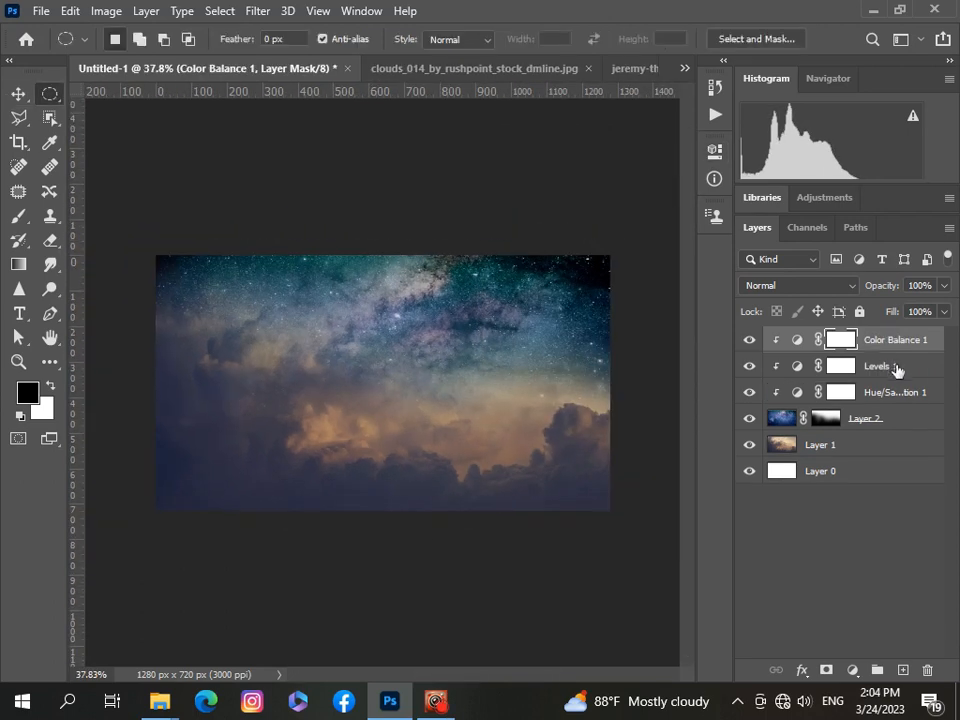
# Select all the background and adjustment layers and put them into one group.
pyautogui.moveTo(937, 366); pyautogui.dragTo(908, 480)
pyautogui.hotkey('ctrl', 'g')
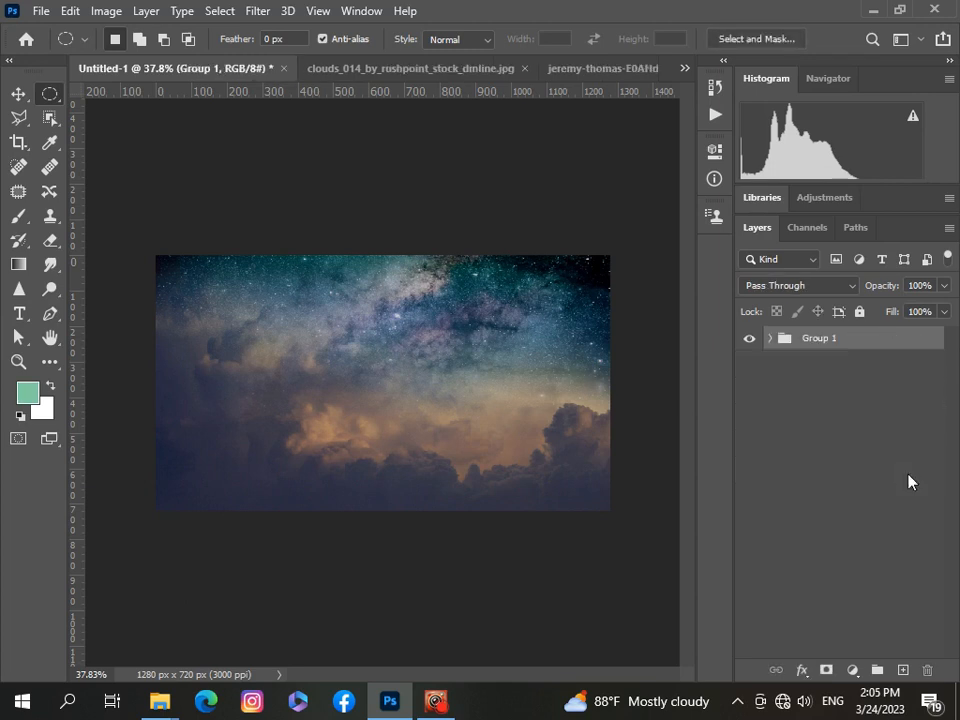
# Copy the selected planet from planet_stock_5_by_bareck_dq80rg.jpg and paste it into the Untitled-1 document.
pyautogui.click(684, 68)
pyautogui.click(578, 139)
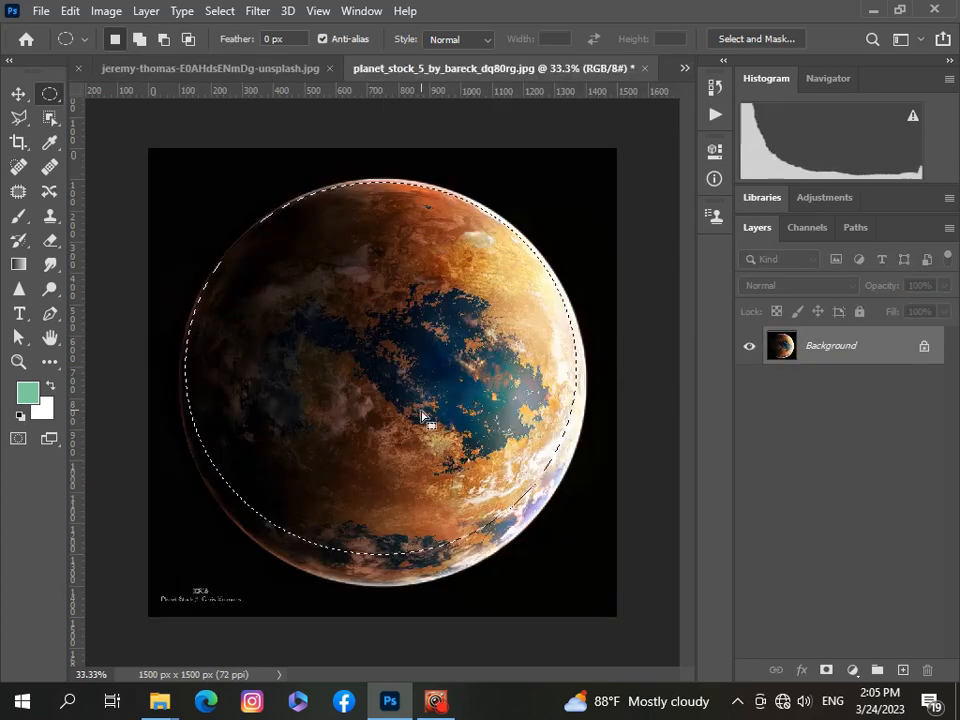
pyautogui.press('v')
pyautogui.moveTo(396, 381); pyautogui.dragTo(377, 374)
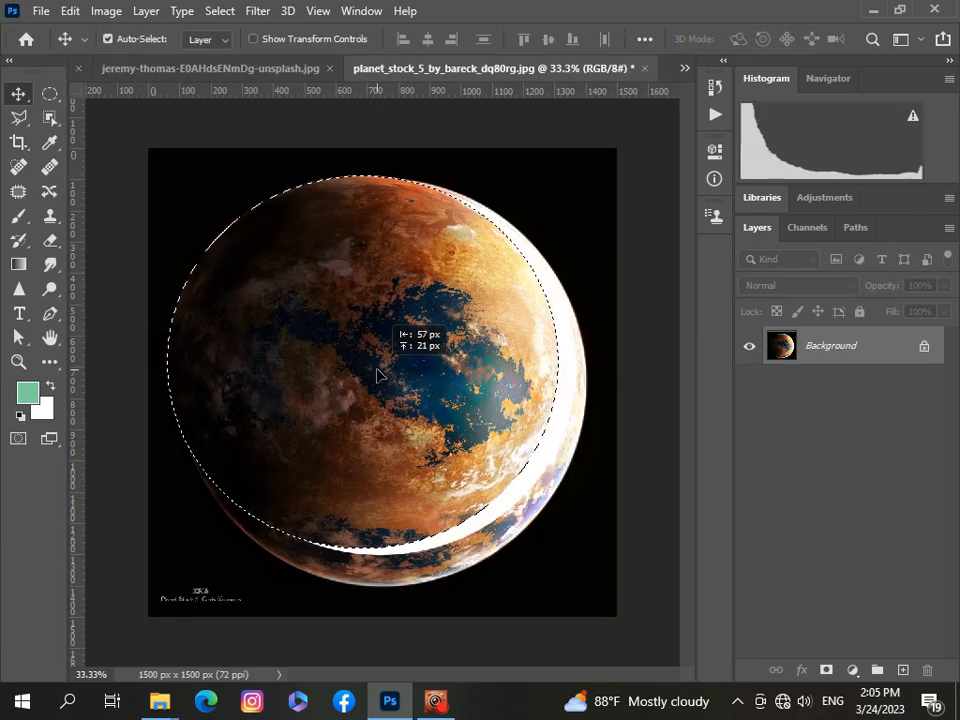
pyautogui.hotkey('ctrl', 'c')
pyautogui.click(684, 70)
pyautogui.click(650, 75)
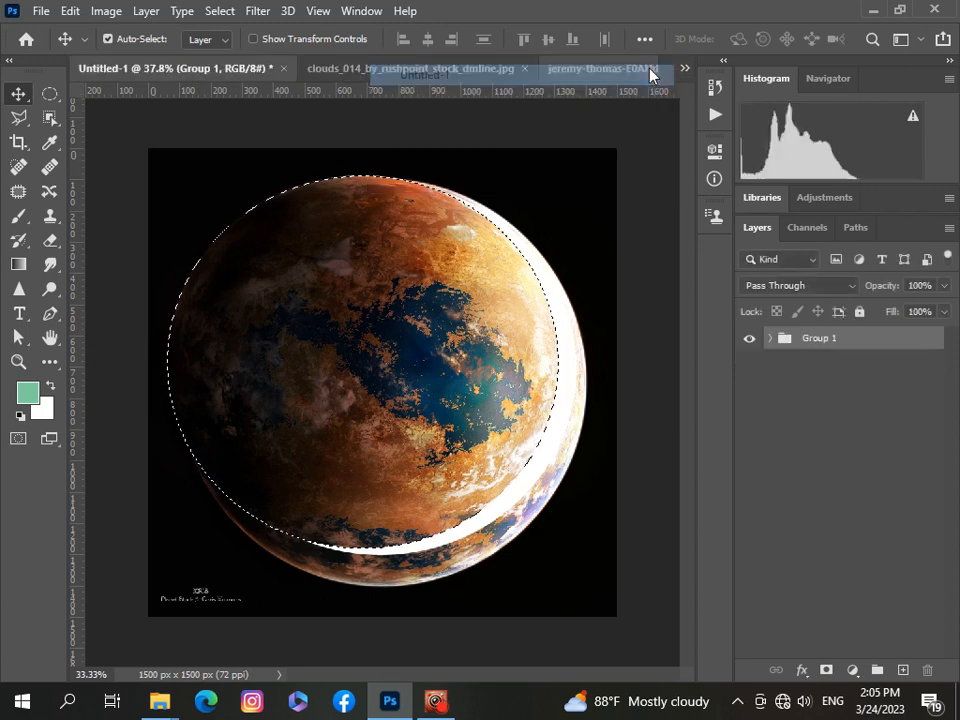
pyautogui.hotkey('ctrl', 'v')
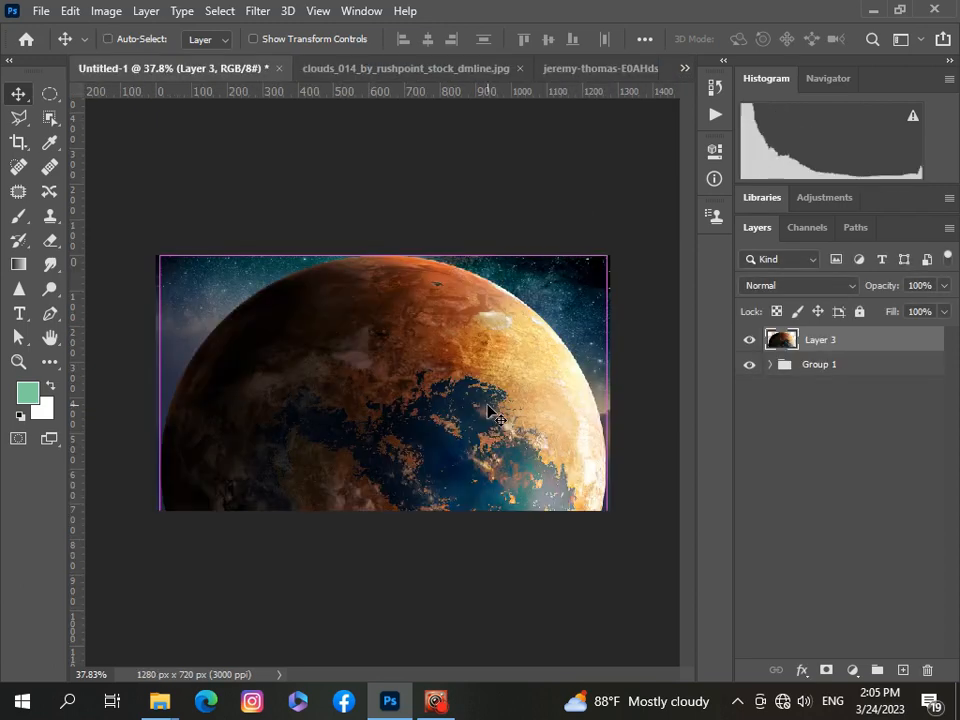
# Scale the pasted planet to about 29% and place it over the clouds in the right half of the image, centred near X 905, Y 422 px.
pyautogui.hotkey('ctrl', 't')
pyautogui.scroll(-7, 490, 408)
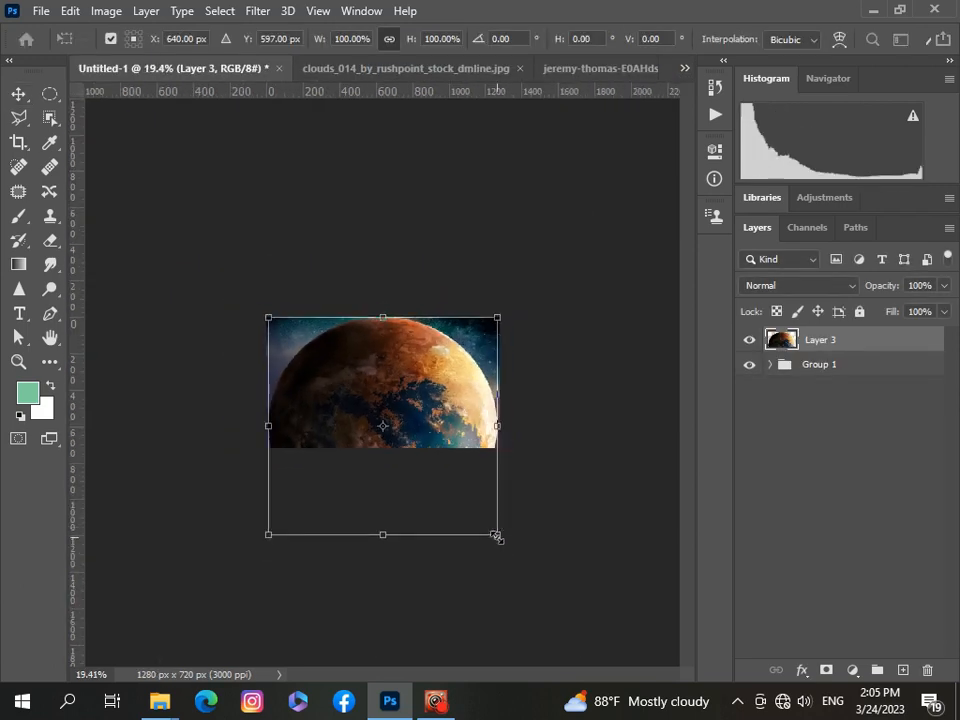
pyautogui.moveTo(496, 537); pyautogui.dragTo(370, 407)
pyautogui.moveTo(319, 380); pyautogui.dragTo(420, 400)
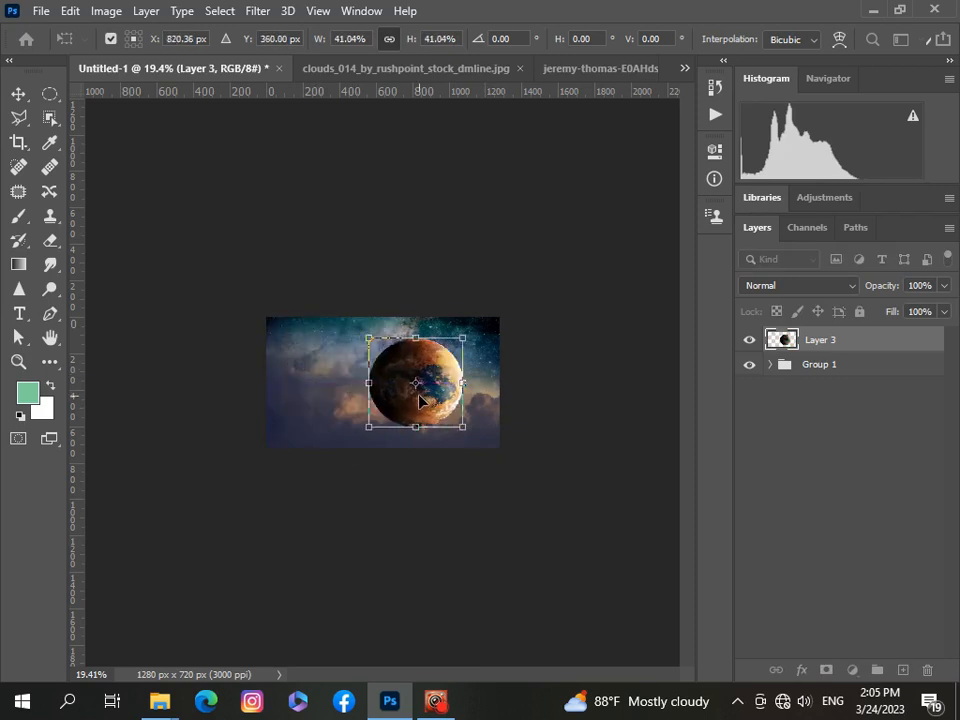
pyautogui.scroll(4, 420, 400)
pyautogui.moveTo(364, 306); pyautogui.dragTo(408, 347)
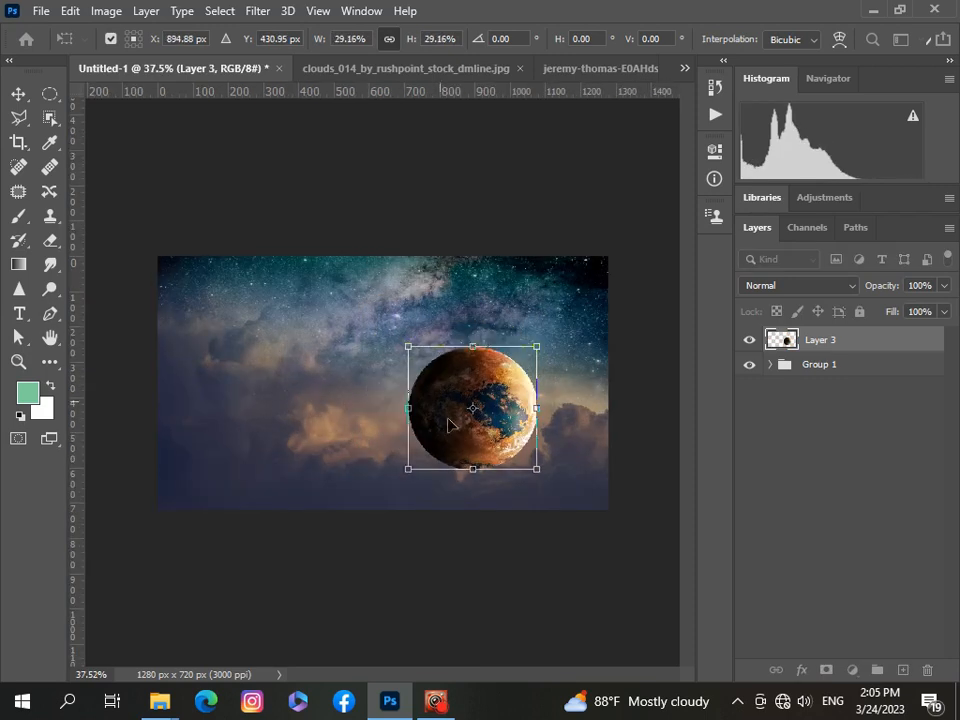
pyautogui.moveTo(448, 425); pyautogui.dragTo(442, 413)
pyautogui.moveTo(531, 334); pyautogui.dragTo(564, 302)
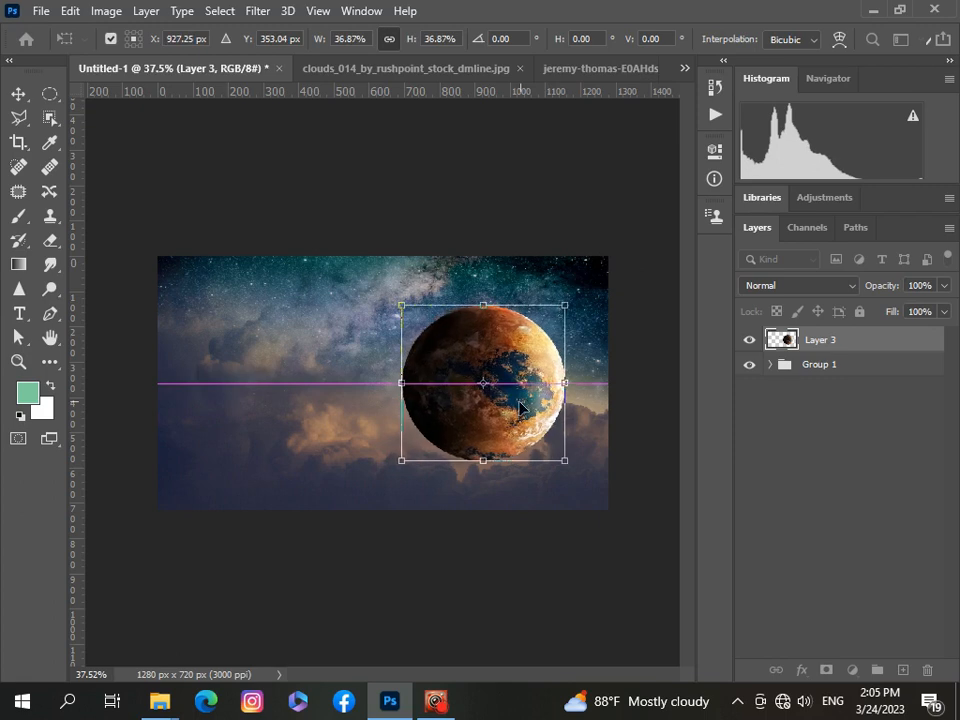
pyautogui.moveTo(519, 405); pyautogui.dragTo(516, 418)
pyautogui.moveTo(396, 317); pyautogui.dragTo(430, 344)
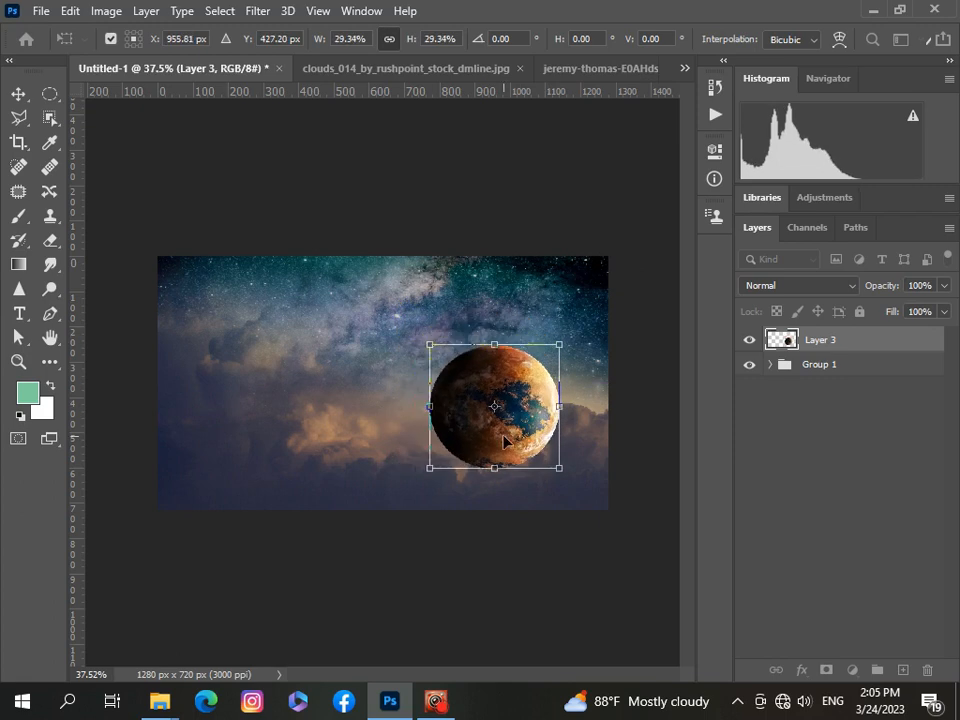
pyautogui.moveTo(505, 440); pyautogui.dragTo(487, 440)
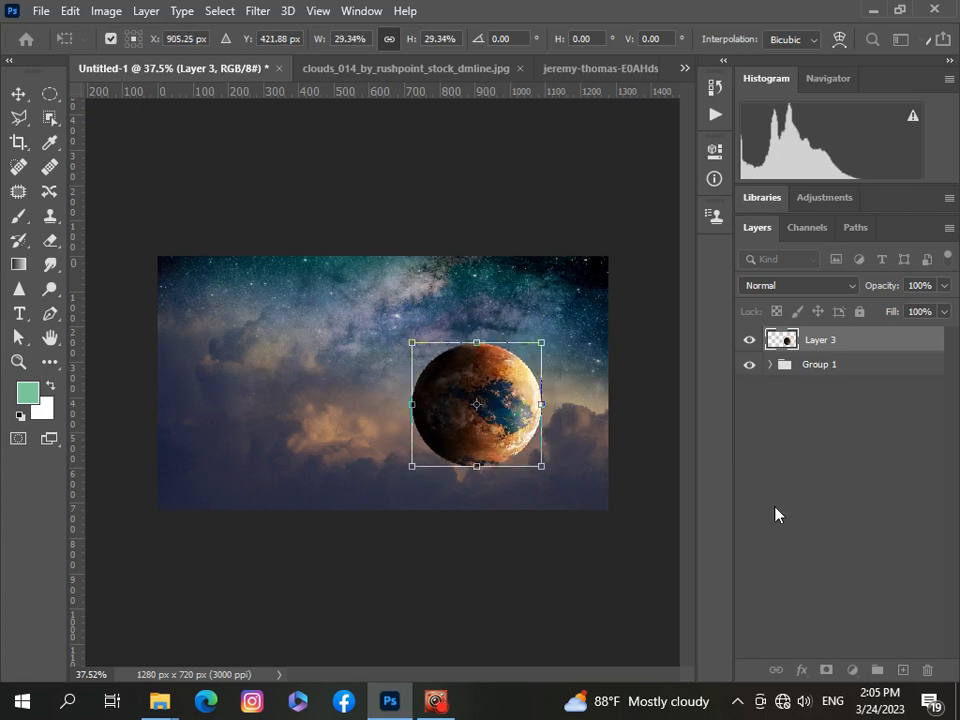
pyautogui.click(776, 514)
# Add a Hue/Saturation adjustment clipped to the planet layer, with saturation about -5 and lightness -10.
pyautogui.click(874, 343)
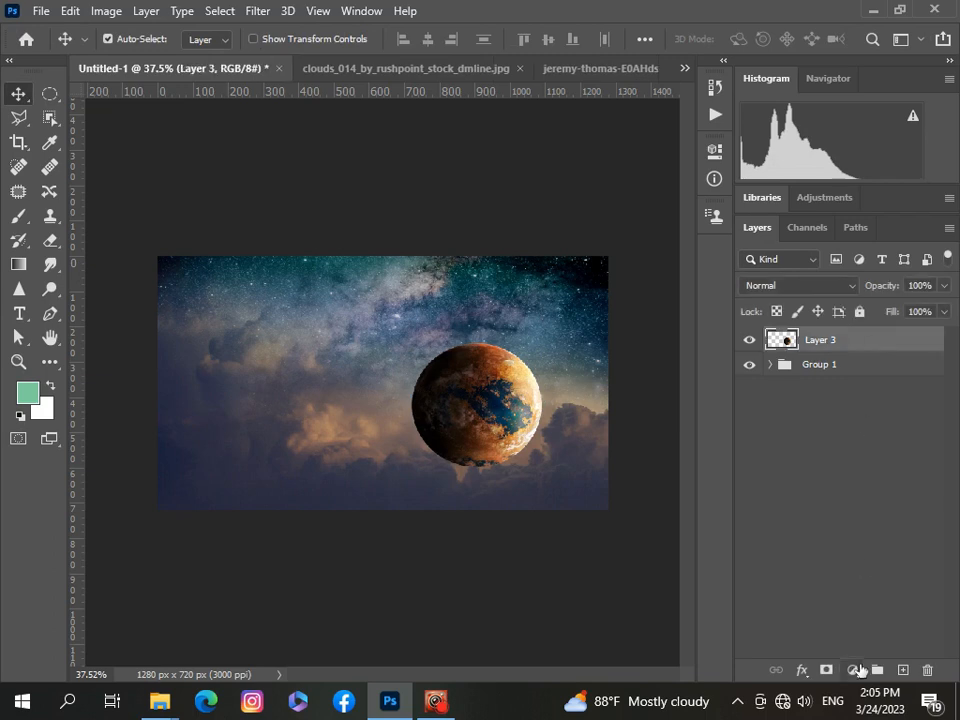
pyautogui.click(853, 670)
pyautogui.click(865, 484)
pyautogui.scroll(-4, 550, 446)
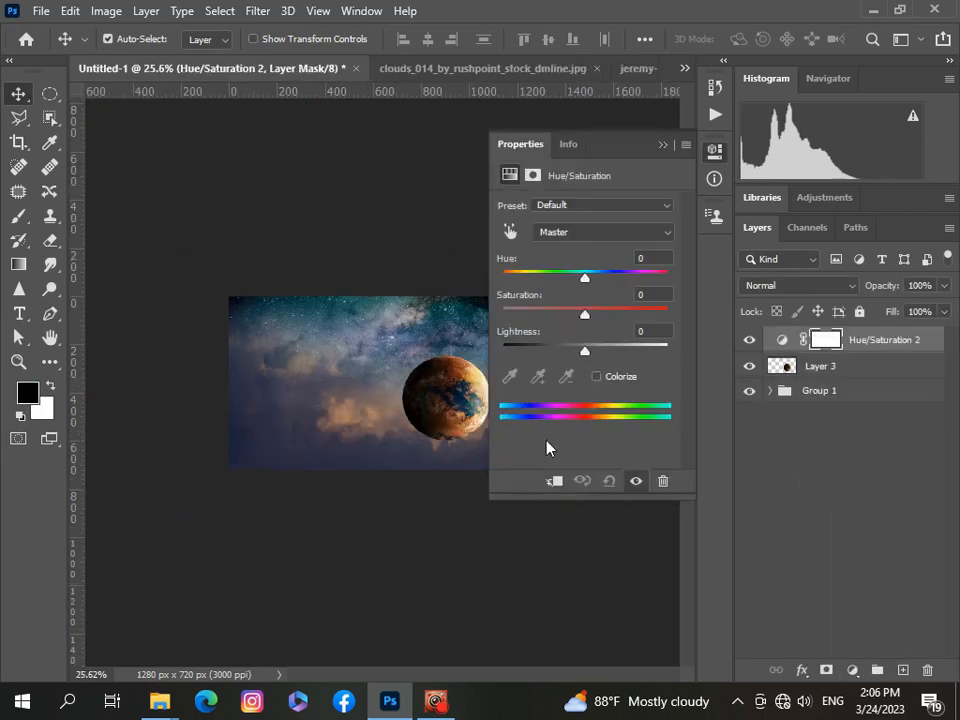
pyautogui.click(555, 483)
pyautogui.moveTo(585, 350); pyautogui.dragTo(577, 351)
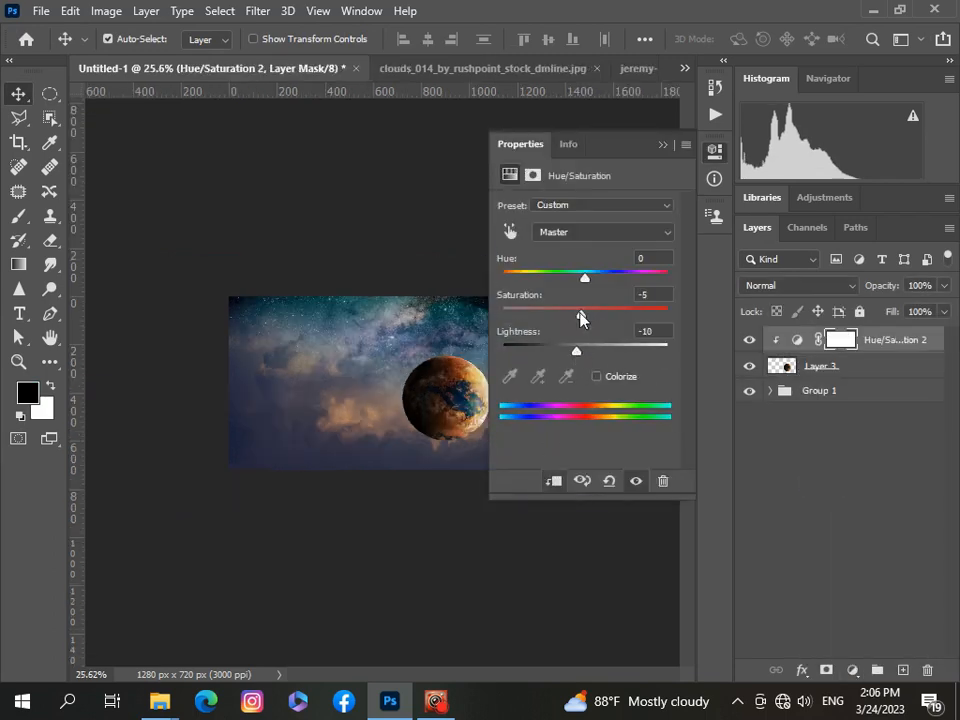
pyautogui.click(662, 200)
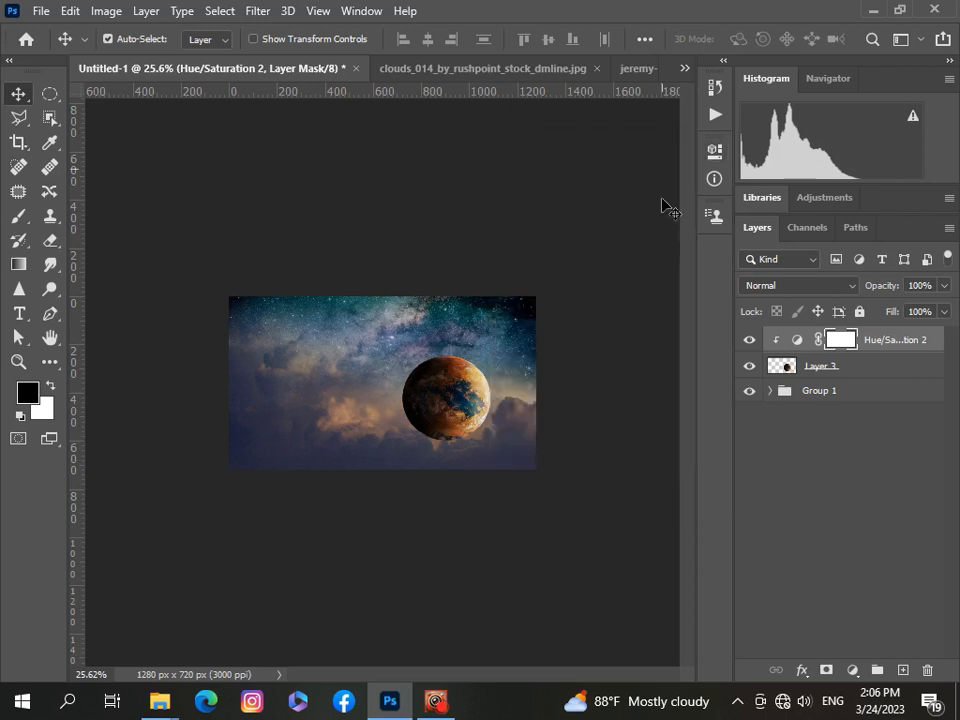
# Add a Levels adjustment clipped to the planet layer, with midtones 1.18 and output levels 3 and 237.
pyautogui.click(852, 670)
pyautogui.click(836, 414)
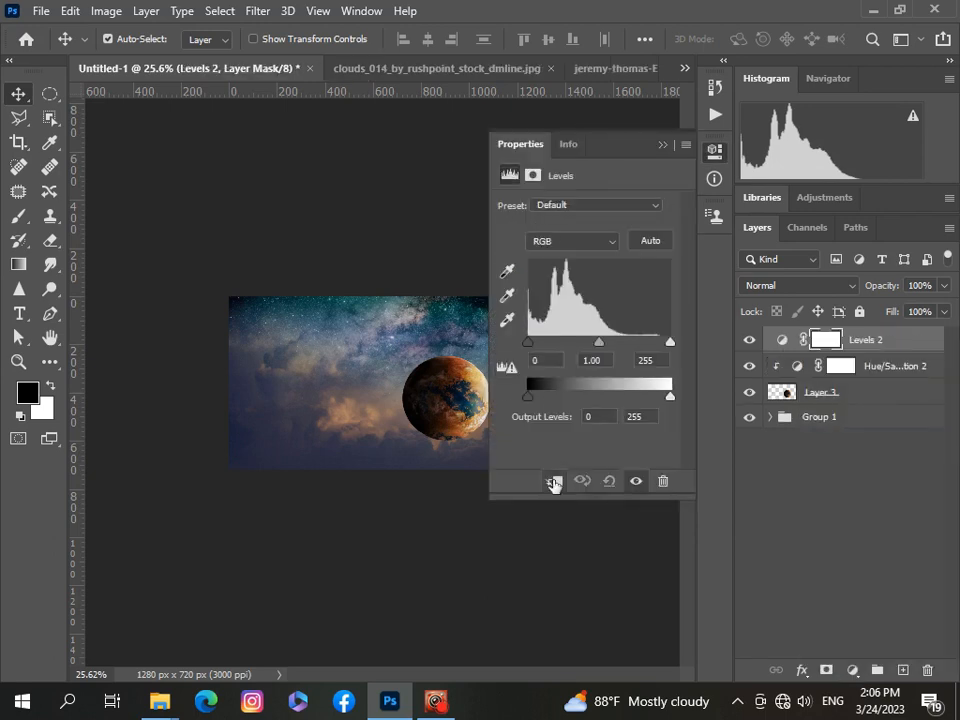
pyautogui.click(553, 482)
pyautogui.click(530, 343)
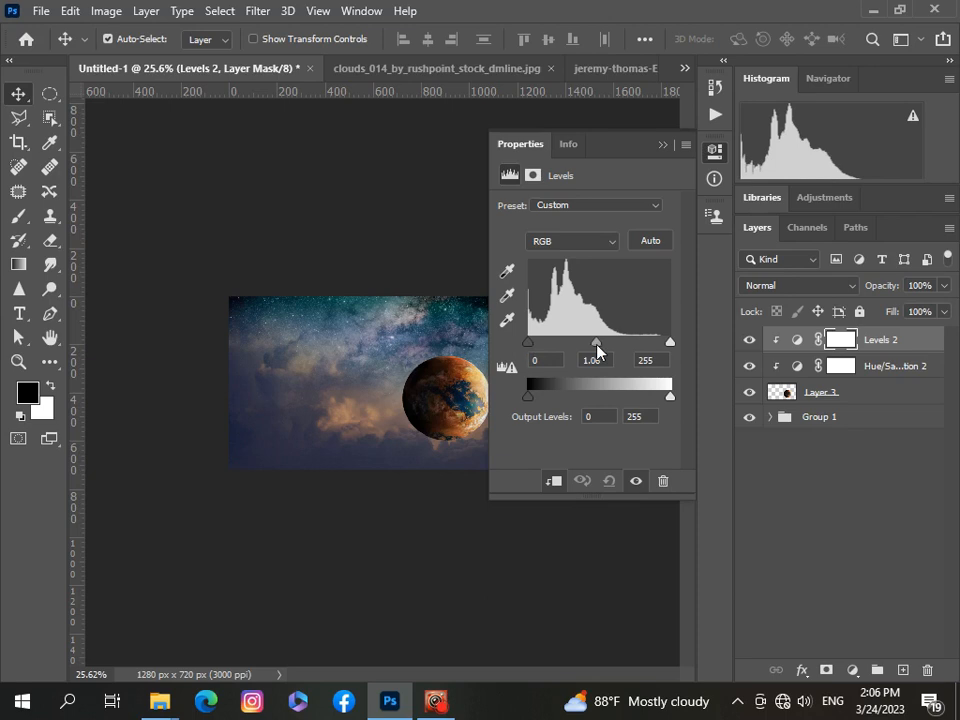
pyautogui.moveTo(597, 346); pyautogui.dragTo(590, 346)
pyautogui.moveTo(529, 399); pyautogui.dragTo(533, 400)
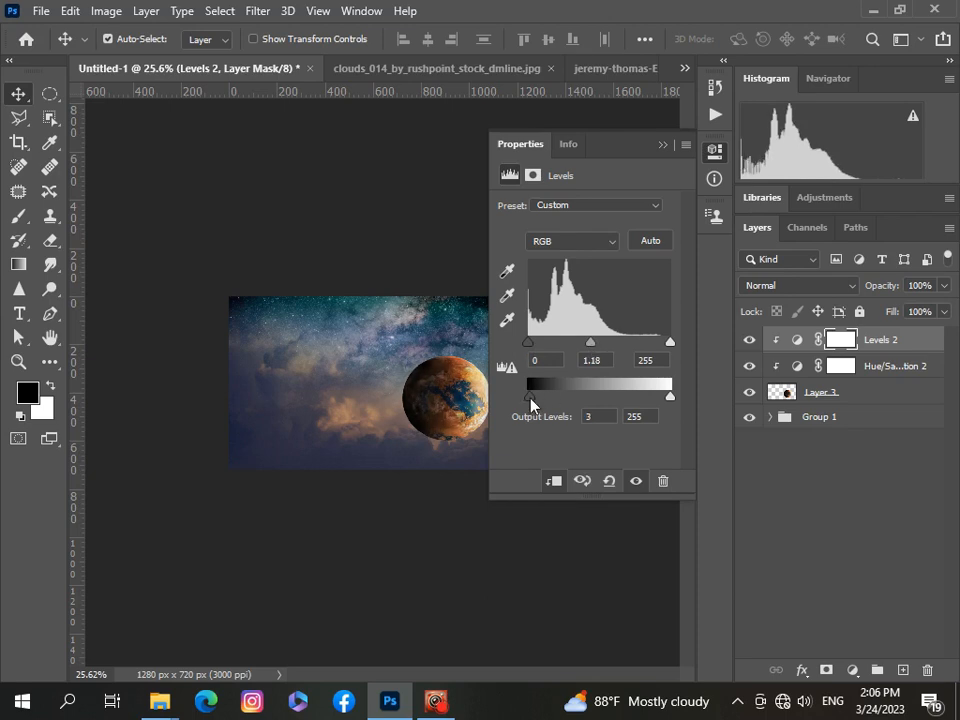
pyautogui.moveTo(670, 397); pyautogui.dragTo(665, 404)
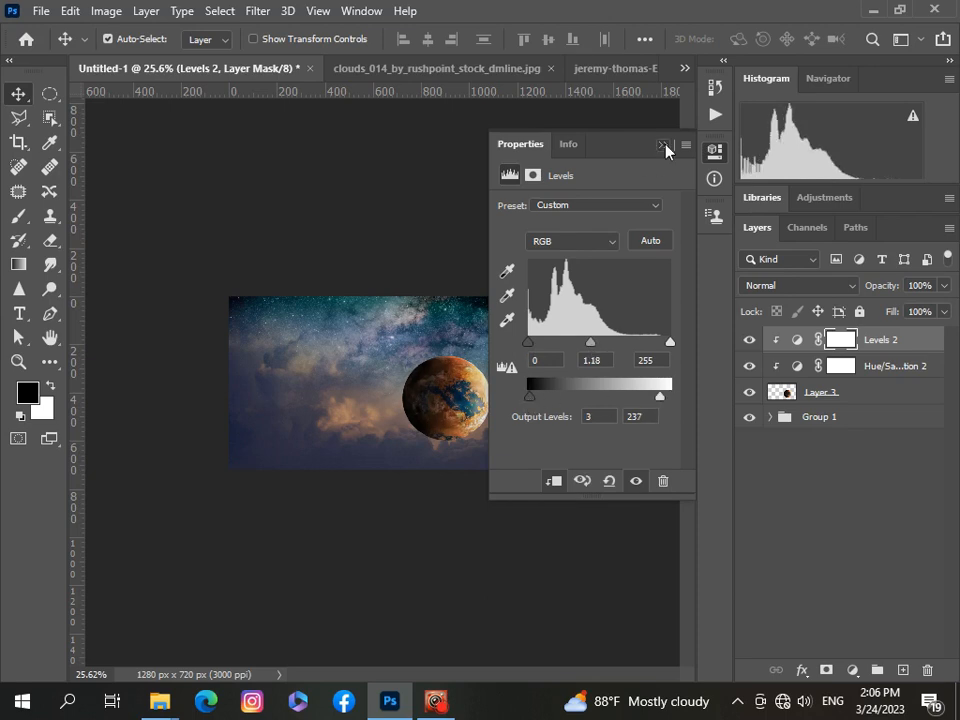
pyautogui.click(662, 146)
pyautogui.scroll(3, 486, 456)
pyautogui.scroll(-1, 487, 460)
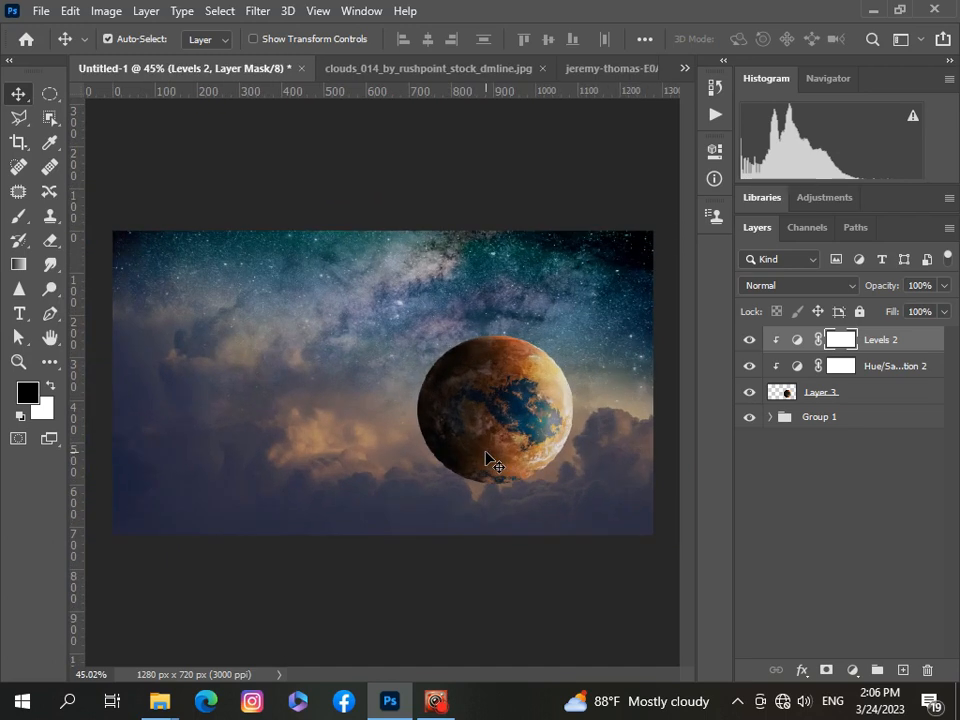
# Mask the planet layer and fade the planet's lower edge into the clouds with a soft black brush at 100% opacity, sized 322 and 127 px.
pyautogui.click(883, 400)
pyautogui.click(826, 669)
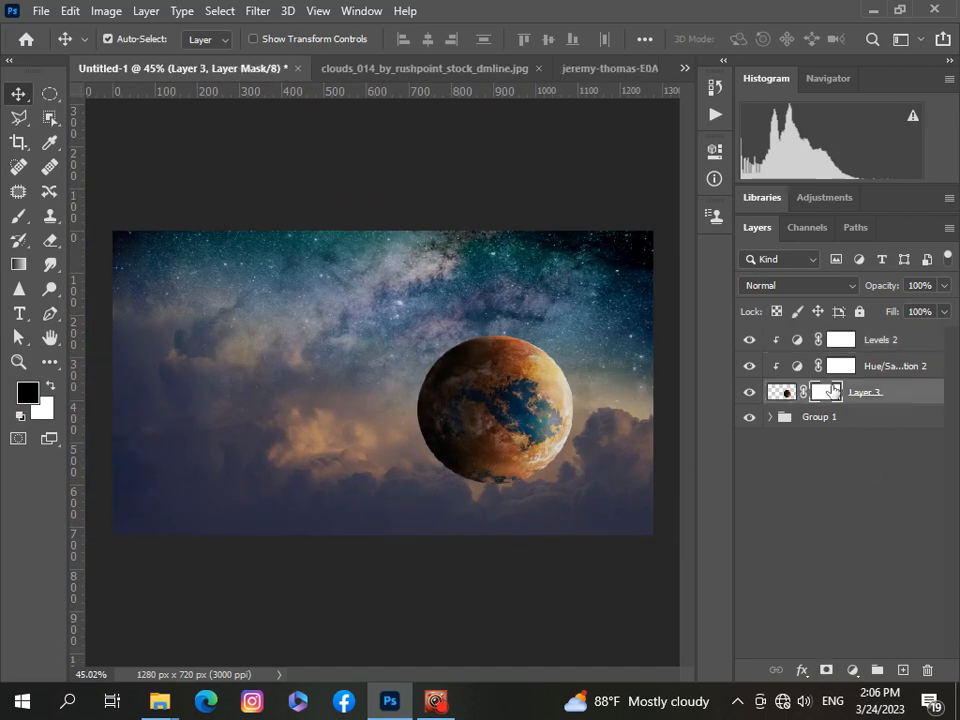
pyautogui.click(16, 218)
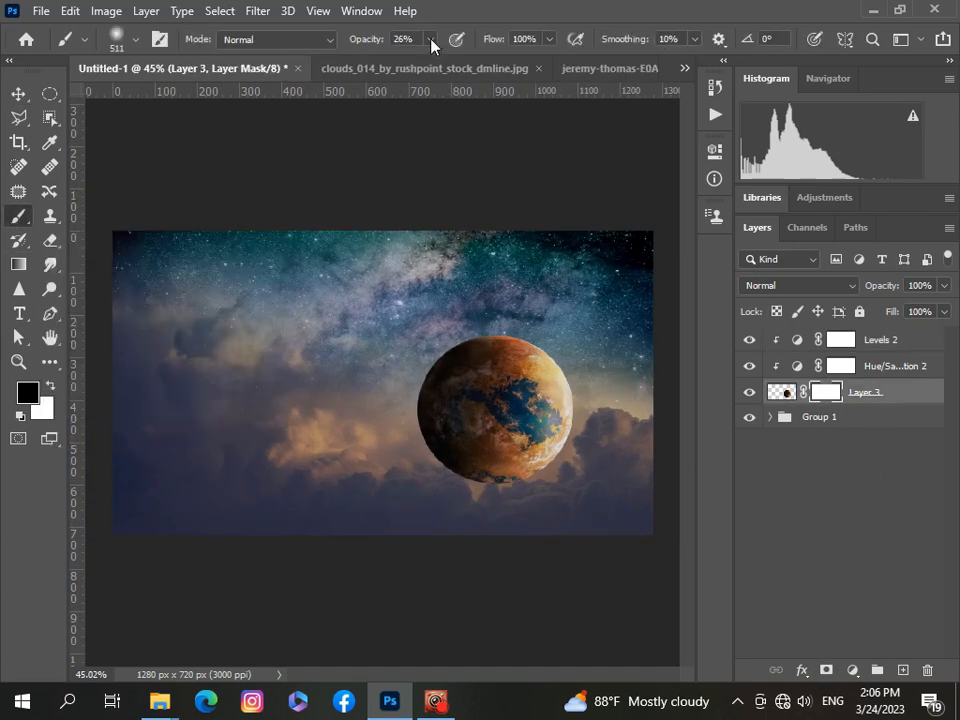
pyautogui.moveTo(432, 39)
pyautogui.mouseDown()
pyautogui.moveTo(450, 68)
pyautogui.moveTo(540, 68)
pyautogui.mouseUp()
pyautogui.click(110, 38)
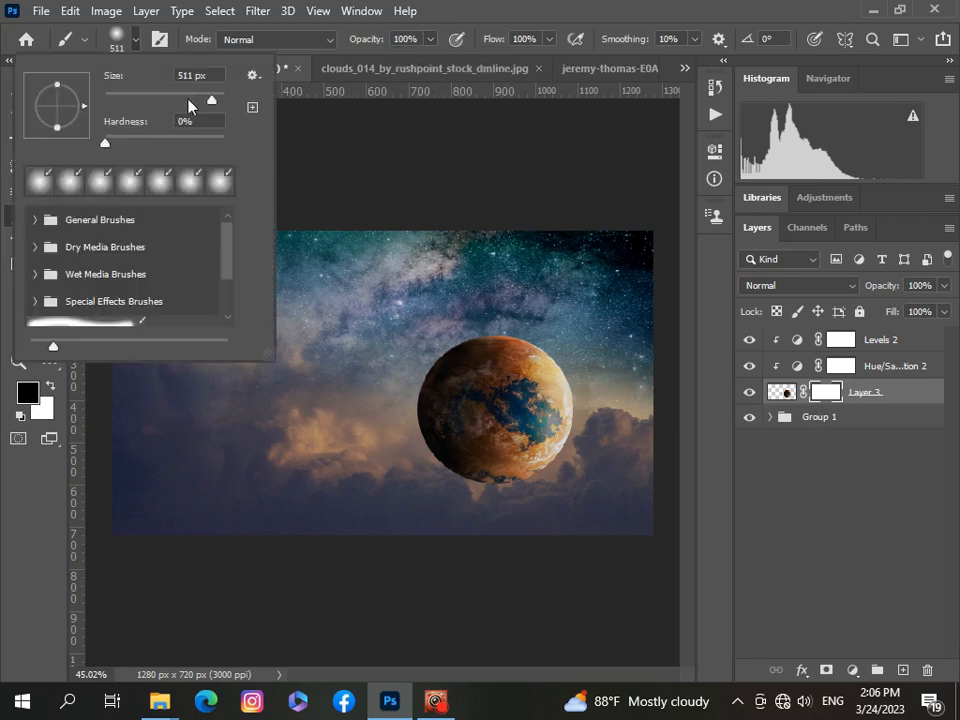
pyautogui.moveTo(211, 100); pyautogui.dragTo(201, 100)
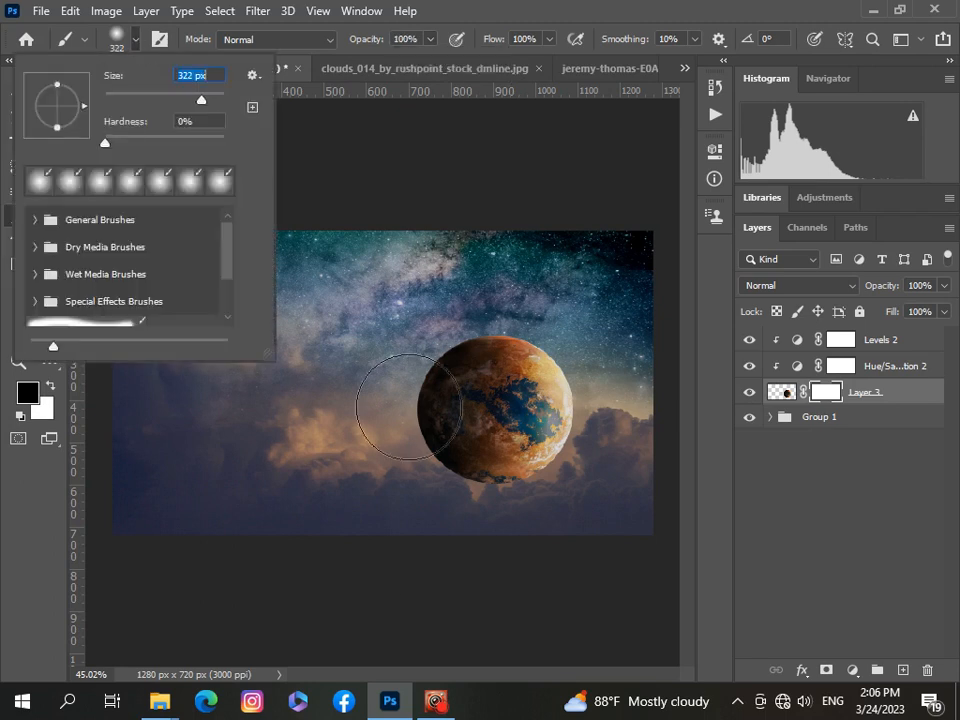
pyautogui.click(436, 508)
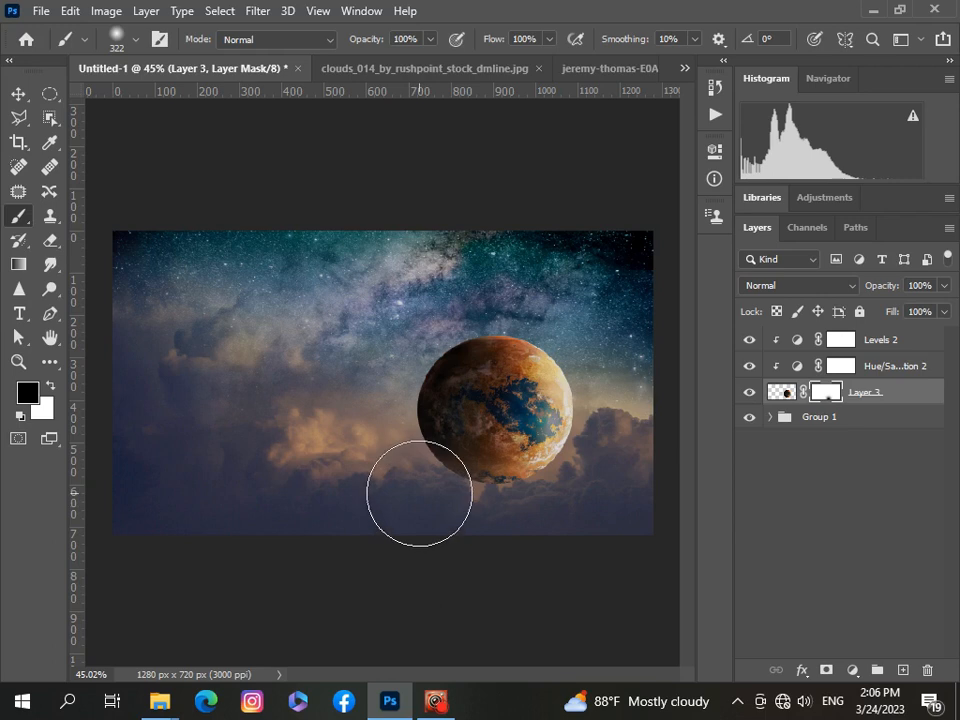
pyautogui.moveTo(464, 524)
pyautogui.mouseDown()
pyautogui.moveTo(498, 536)
pyautogui.moveTo(425, 516)
pyautogui.mouseUp()
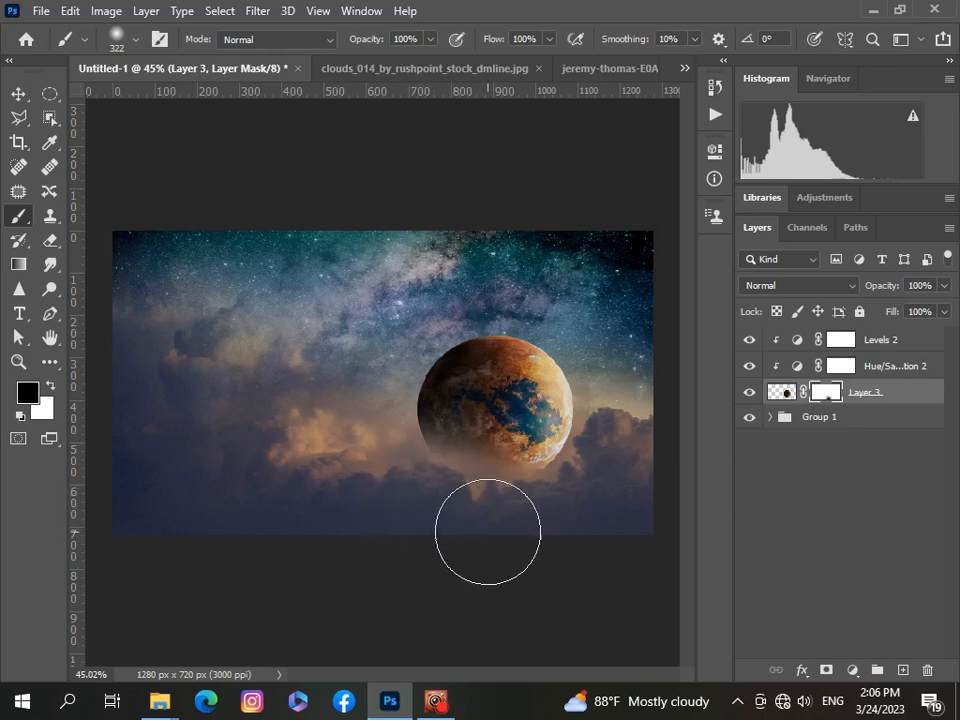
pyautogui.click(137, 42)
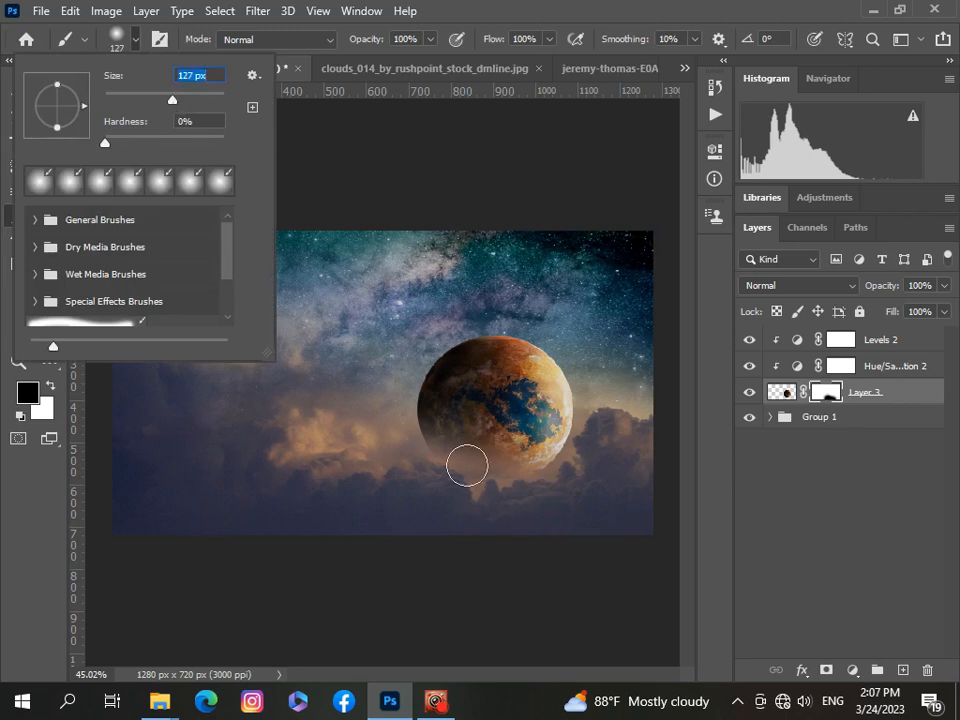
pyautogui.press('Return')
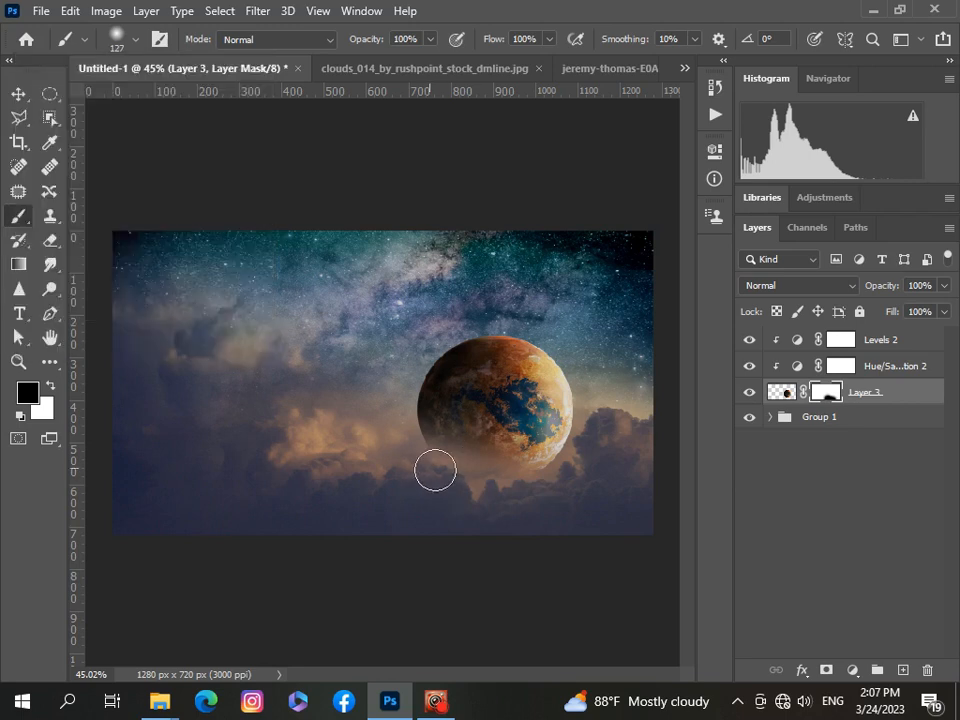
# Rotate the orange planet about 3.2° clockwise and enlarge it to about 102%.
pyautogui.click(776, 399)
pyautogui.hotkey('ctrl', 't')
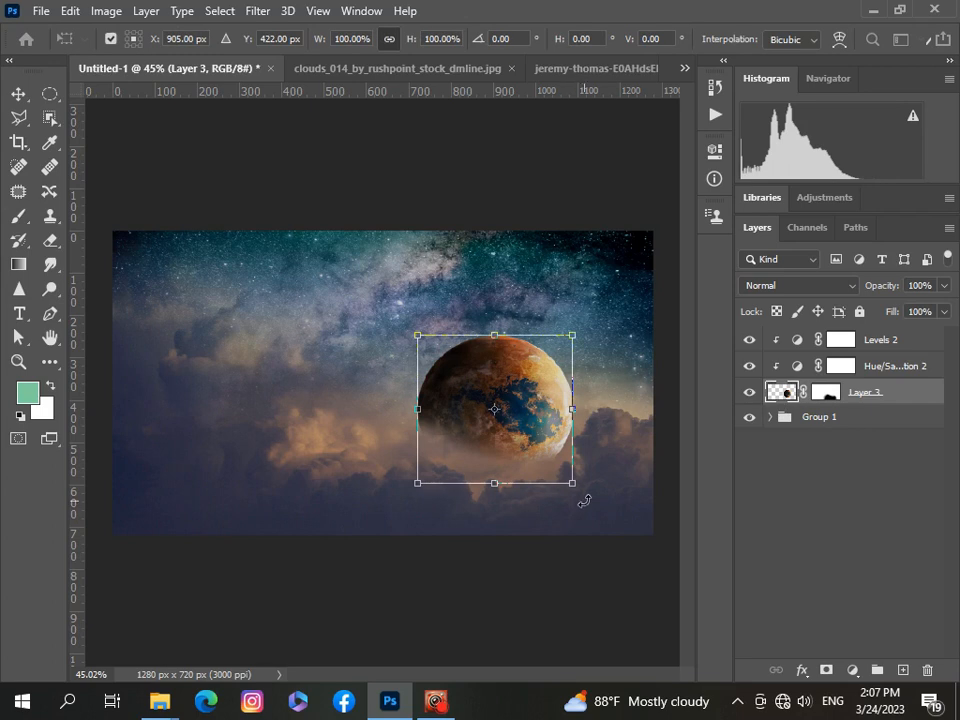
pyautogui.moveTo(584, 500); pyautogui.dragTo(574, 503)
pyautogui.moveTo(580, 336); pyautogui.dragTo(587, 332)
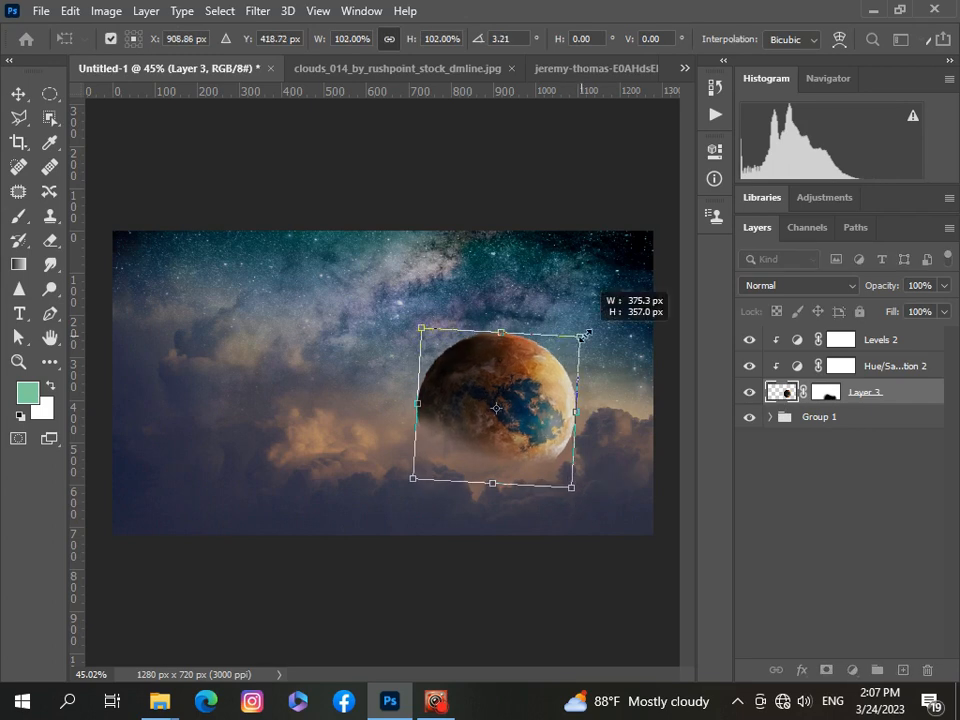
pyautogui.press('Return')
pyautogui.press('b')
# Put the planet layer and its two clipped adjustment layers into one group.
pyautogui.scroll(-2, 439, 506)
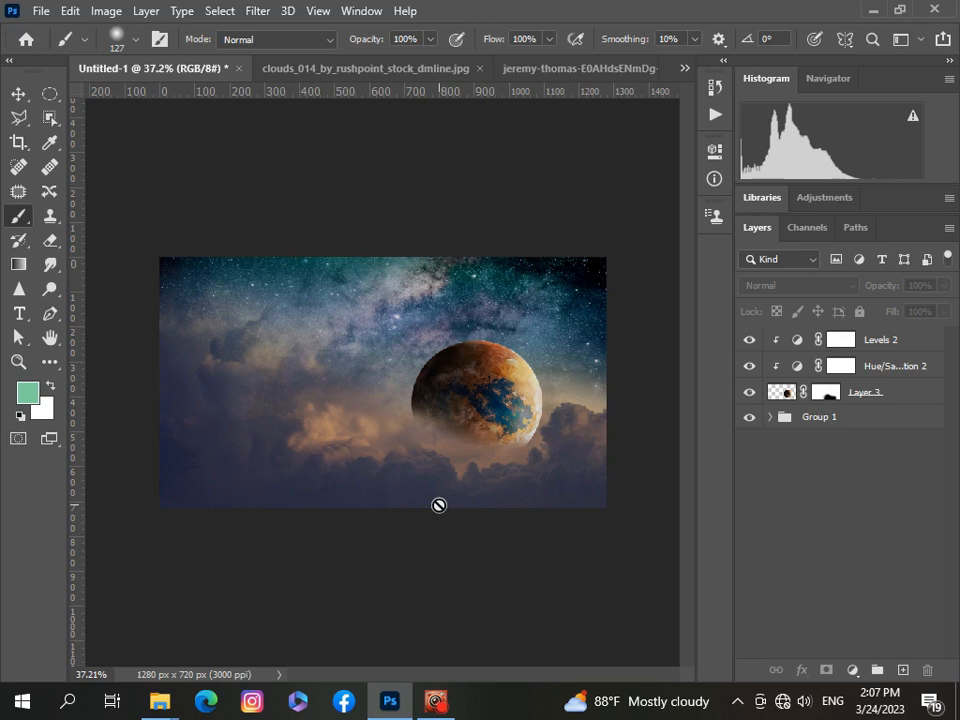
pyautogui.scroll(2, 553, 542)
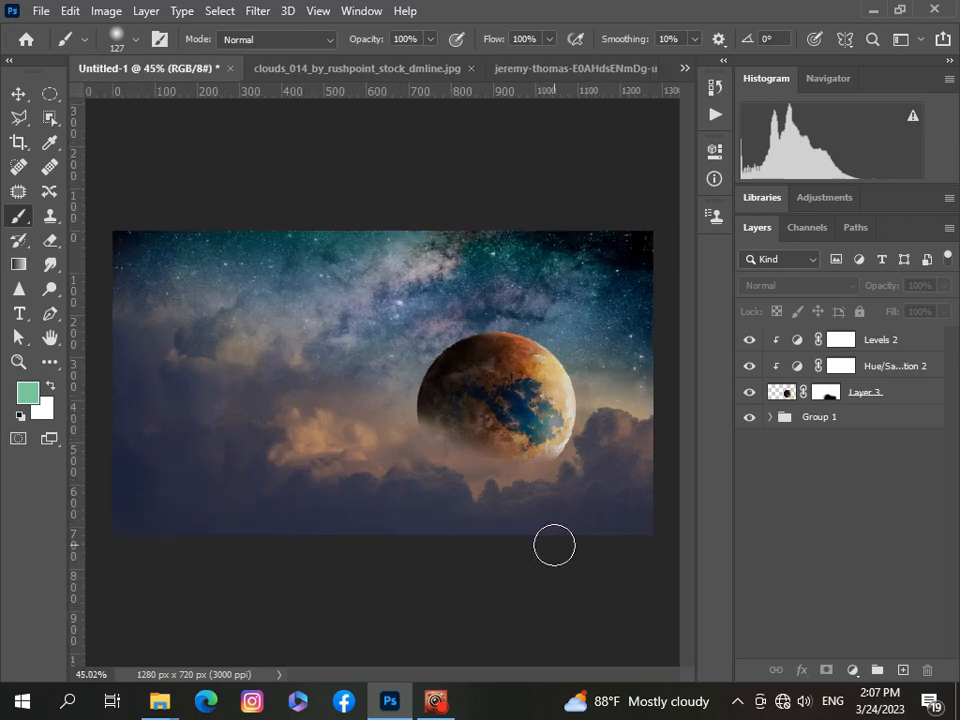
pyautogui.scroll(-1, 553, 542)
pyautogui.click(935, 339)
pyautogui.click(934, 391)
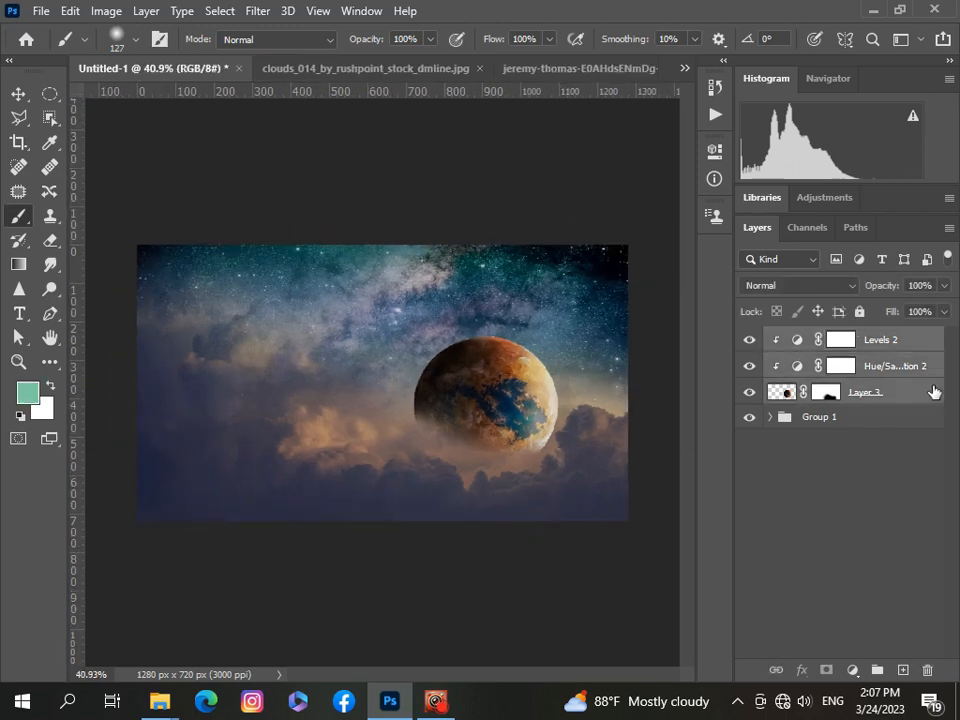
pyautogui.hotkey('ctrl', 'g')
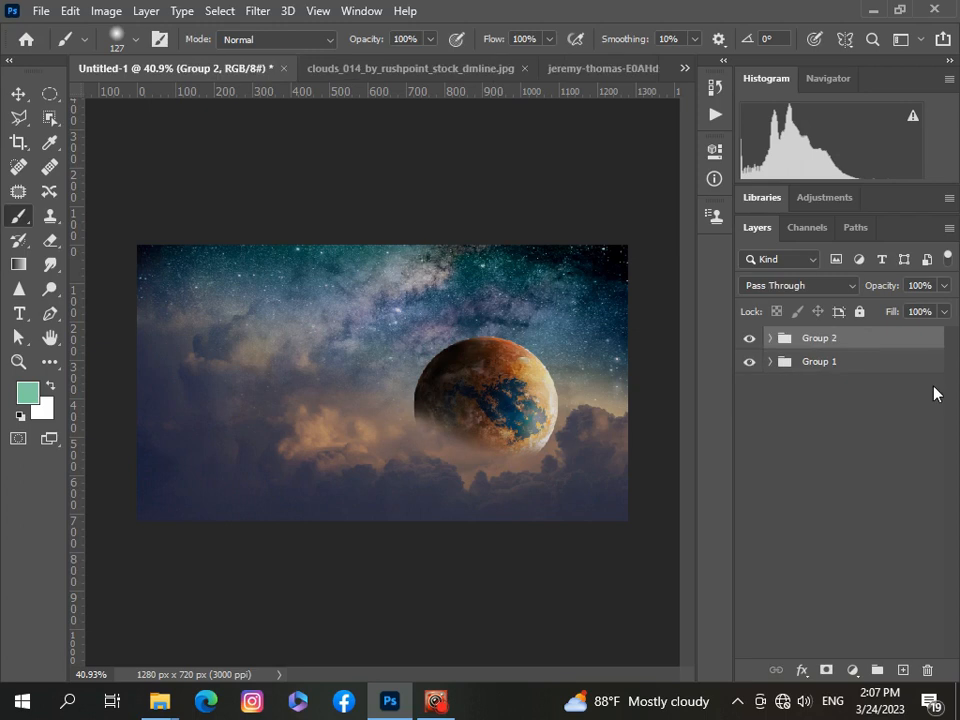
# Copy the selected green planet from planet__trepis_ii_by_stock7000_d2rvagf.jpg into the Untitled-1 document as the topmost layer.
pyautogui.click(685, 70)
pyautogui.click(579, 156)
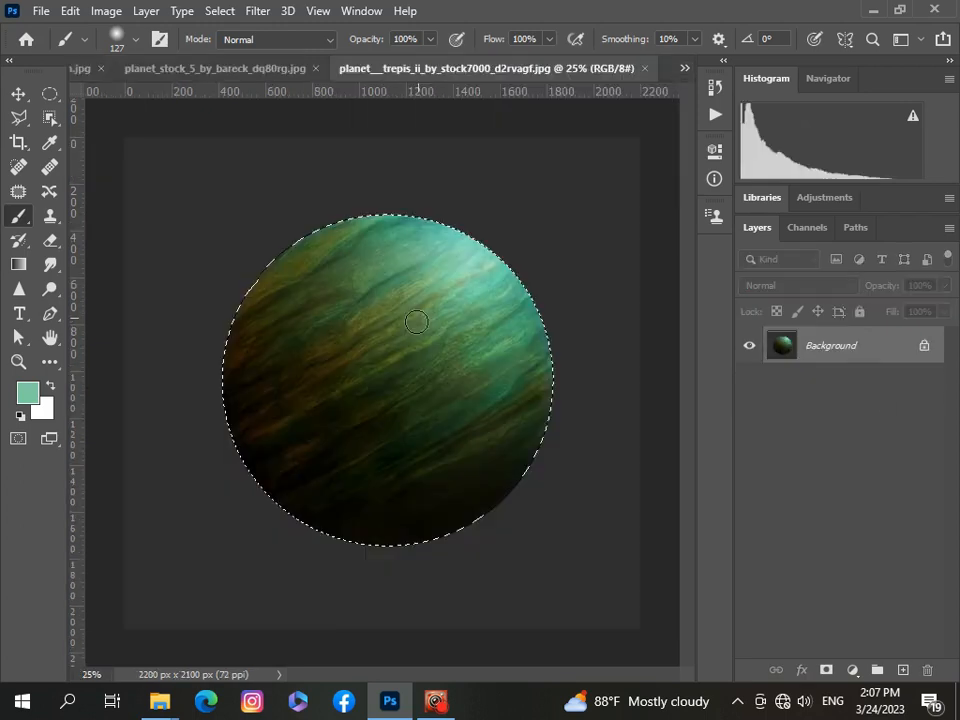
pyautogui.click(18, 93)
pyautogui.moveTo(369, 390); pyautogui.dragTo(349, 375)
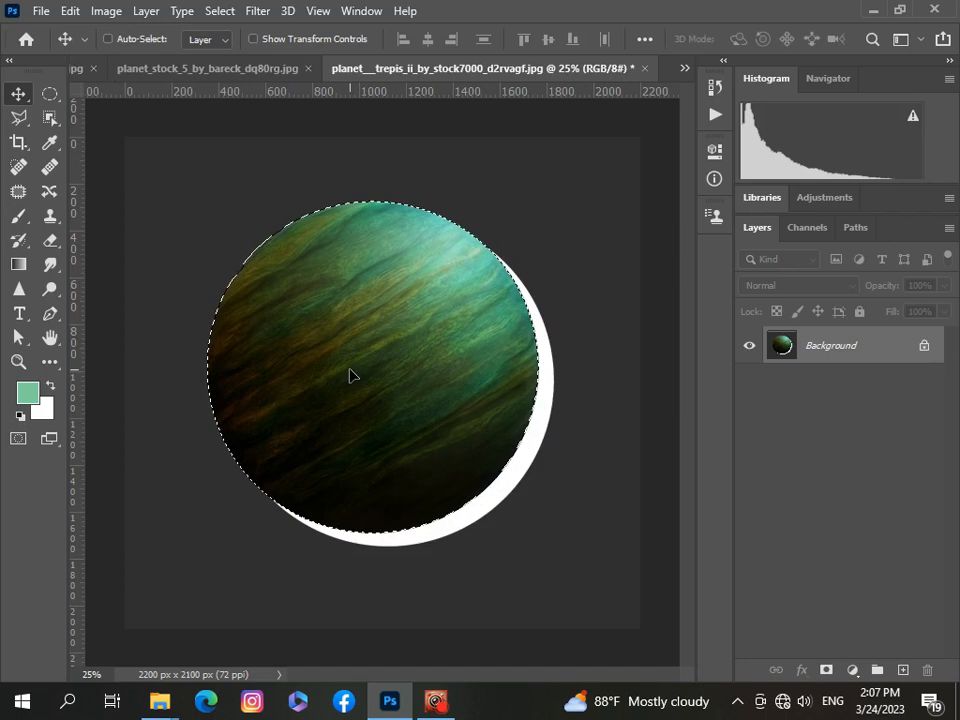
pyautogui.click(685, 70)
pyautogui.click(654, 77)
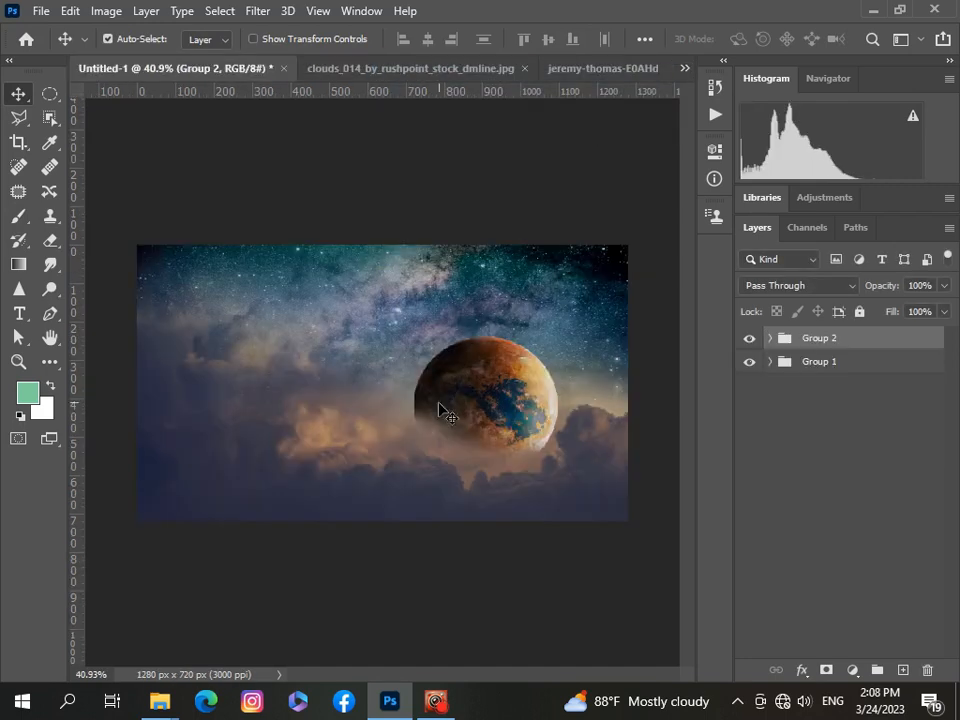
pyautogui.moveTo(396, 420); pyautogui.dragTo(397, 420)
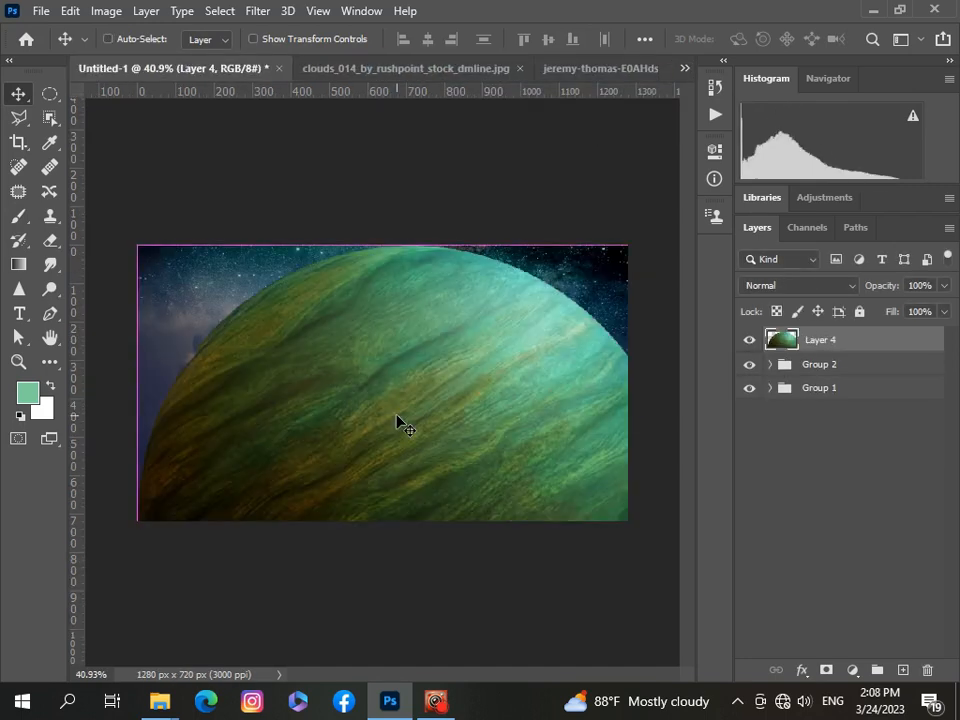
# Scale the green planet down to about 20% and place it at the left side of the sky, above the clouds.
pyautogui.hotkey('ctrl', 't')
pyautogui.scroll(-3, 397, 420)
pyautogui.moveTo(553, 616); pyautogui.dragTo(312, 373)
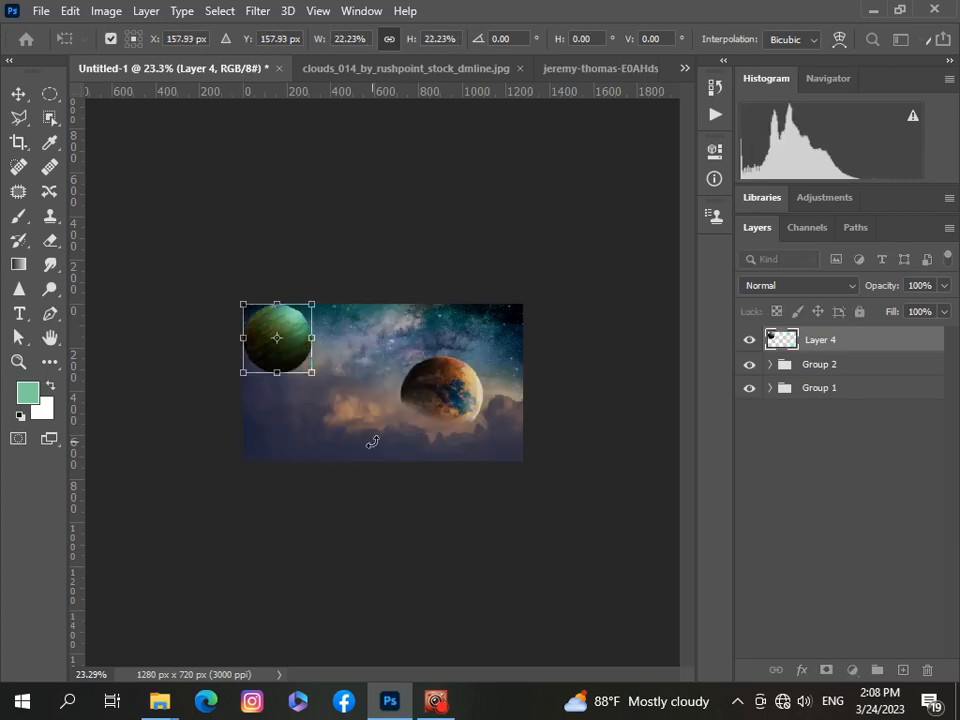
pyautogui.hotkey('ctrl', '0')
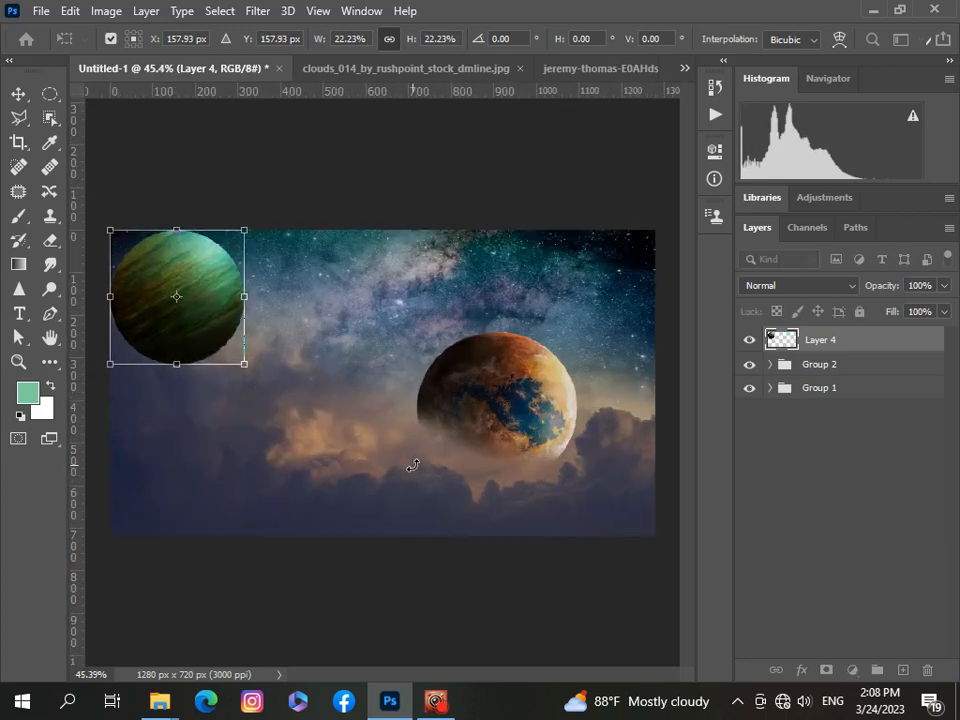
pyautogui.moveTo(199, 330); pyautogui.dragTo(241, 410)
pyautogui.press('Return')
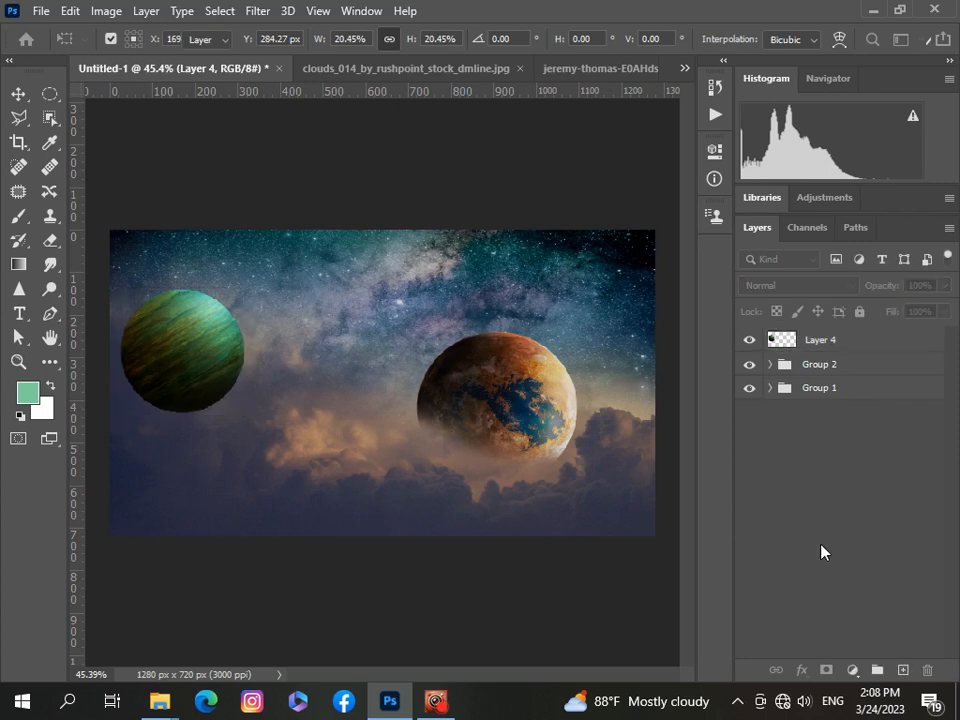
# Add a Levels adjustment clipped to the green planet with input black 13, midtones 1.22, output black 10 and a slightly lowered output white.
pyautogui.click(852, 670)
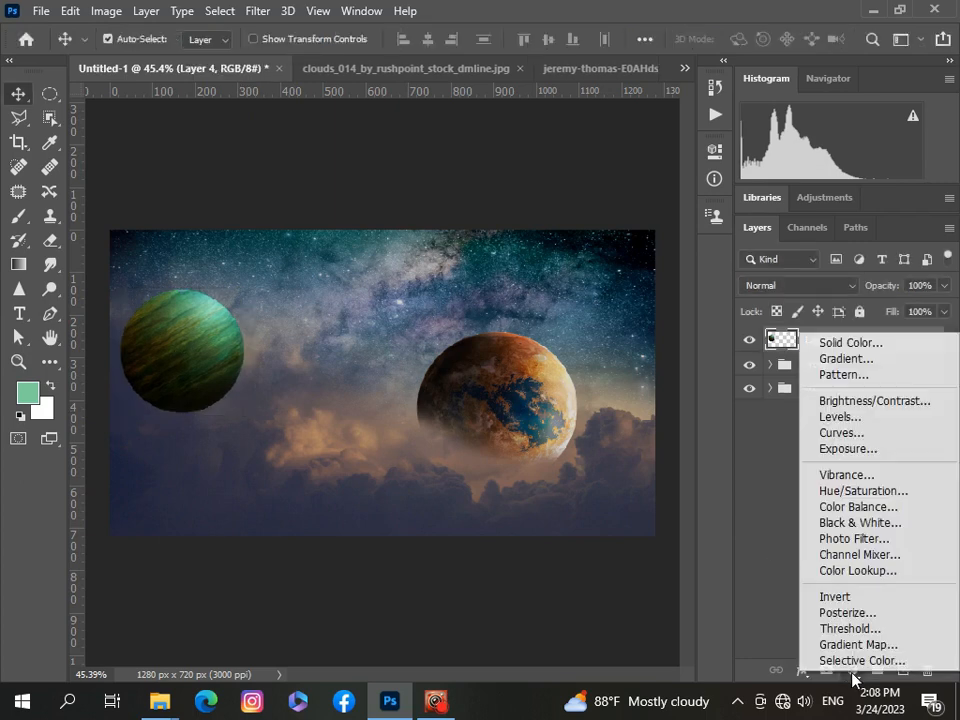
pyautogui.click(835, 416)
pyautogui.click(549, 481)
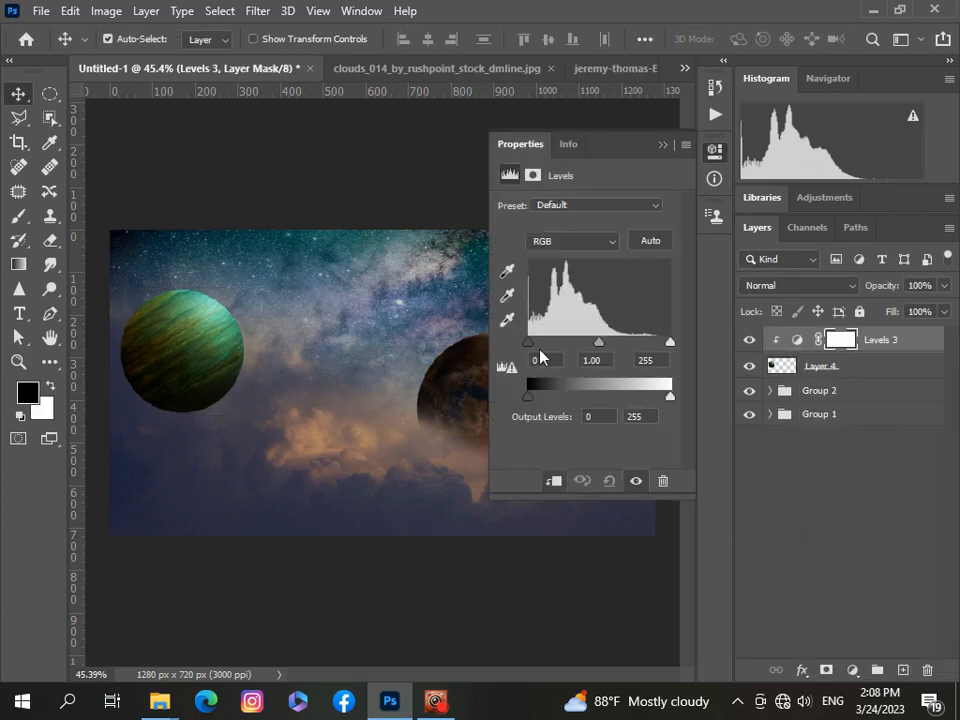
pyautogui.moveTo(531, 344); pyautogui.dragTo(536, 345)
pyautogui.moveTo(603, 349); pyautogui.dragTo(597, 350)
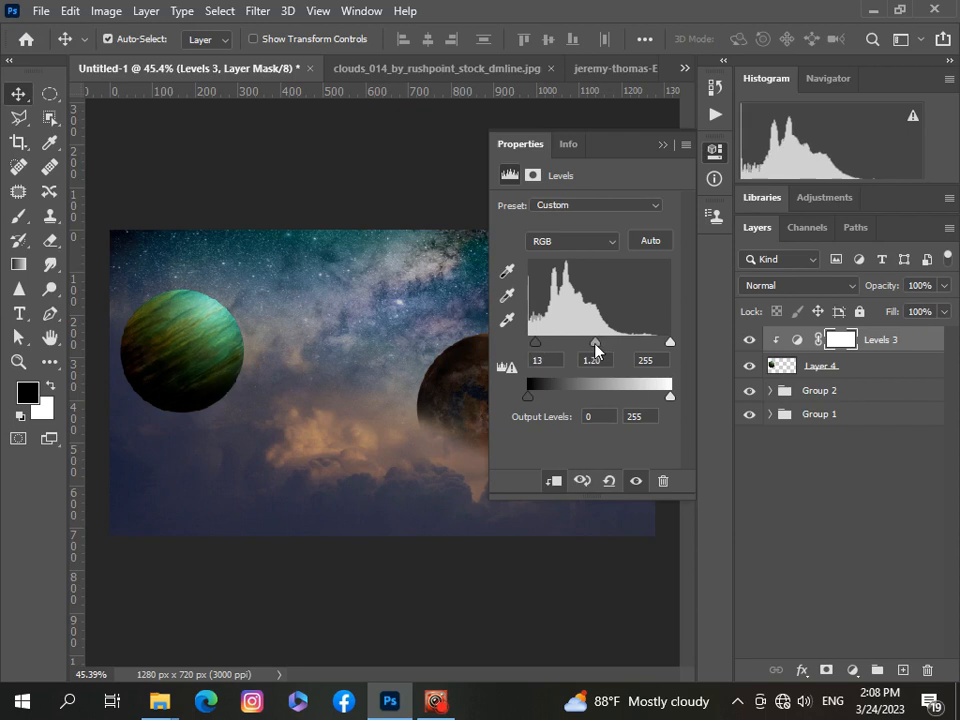
pyautogui.moveTo(528, 397); pyautogui.dragTo(533, 398)
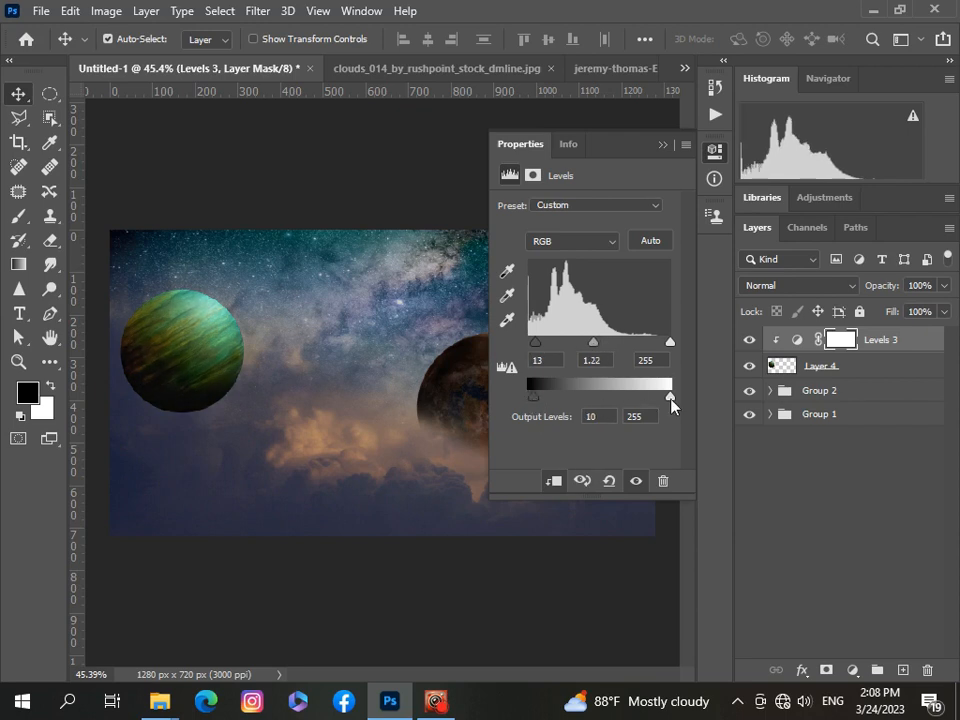
pyautogui.moveTo(670, 397); pyautogui.dragTo(661, 401)
pyautogui.click(664, 146)
pyautogui.scroll(-1, 249, 407)
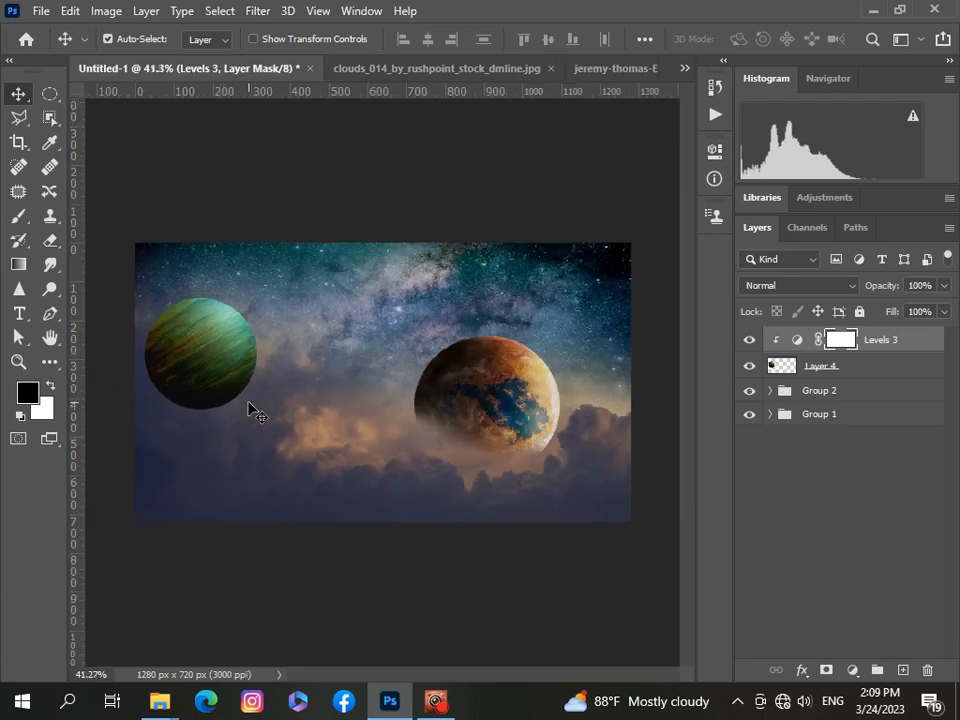
pyautogui.scroll(1, 249, 407)
pyautogui.scroll(-1, 250, 408)
# Mask the green planet's layer and fade its lower edge into the clouds with a 127 px soft black brush at 100% opacity.
pyautogui.click(790, 366)
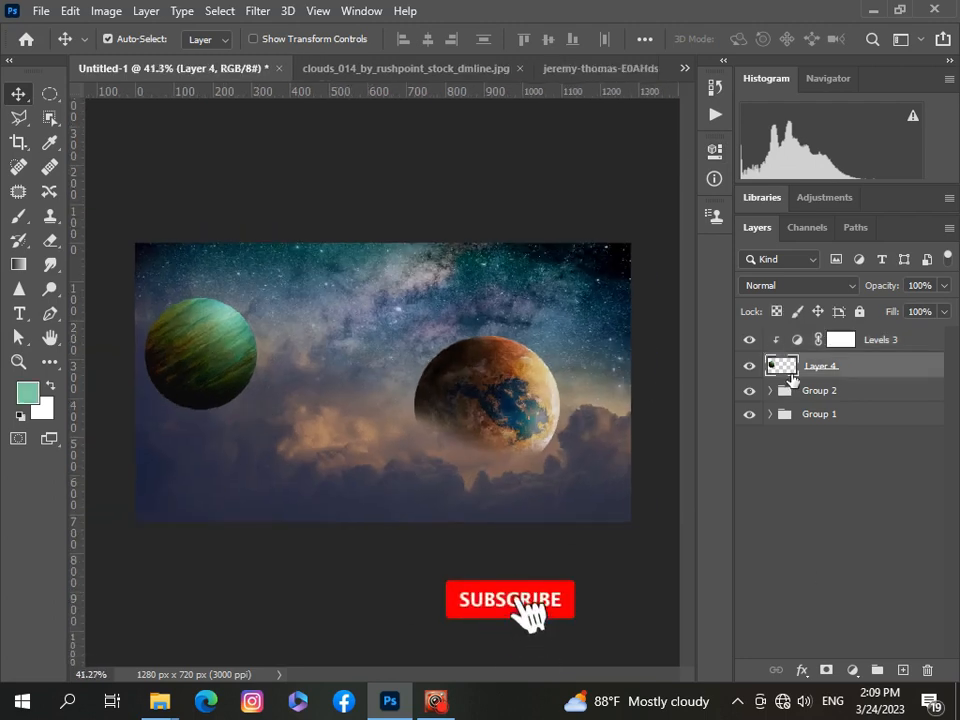
pyautogui.click(826, 669)
pyautogui.click(19, 215)
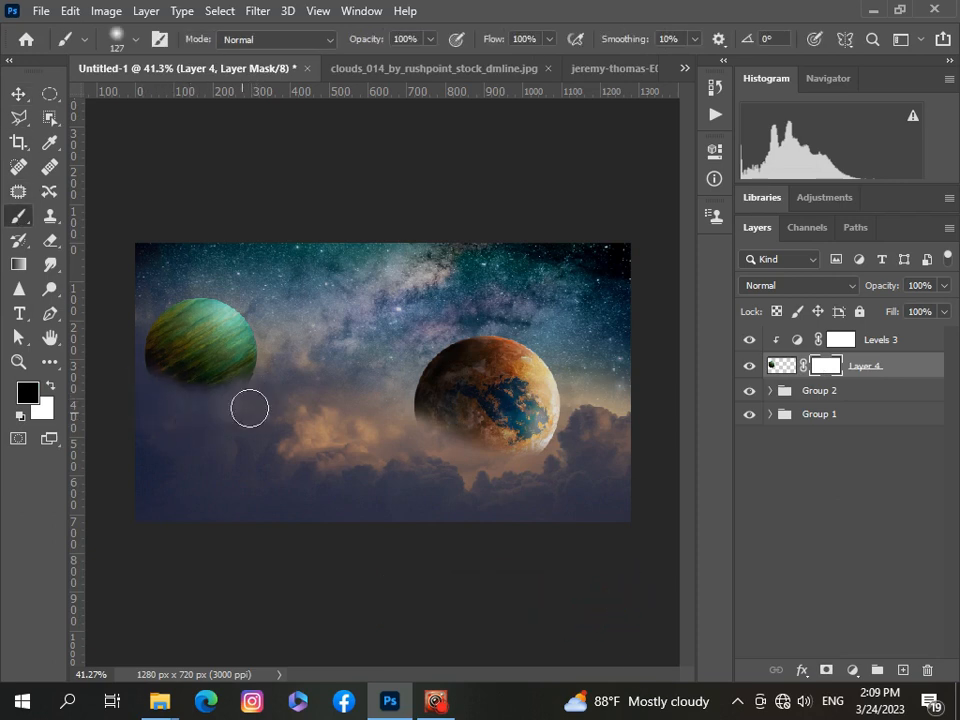
pyautogui.moveTo(250, 408)
pyautogui.mouseDown()
pyautogui.moveTo(270, 390)
pyautogui.moveTo(268, 424)
pyautogui.moveTo(231, 452)
pyautogui.mouseUp()
pyautogui.scroll(-6, 231, 452)
pyautogui.scroll(4, 231, 452)
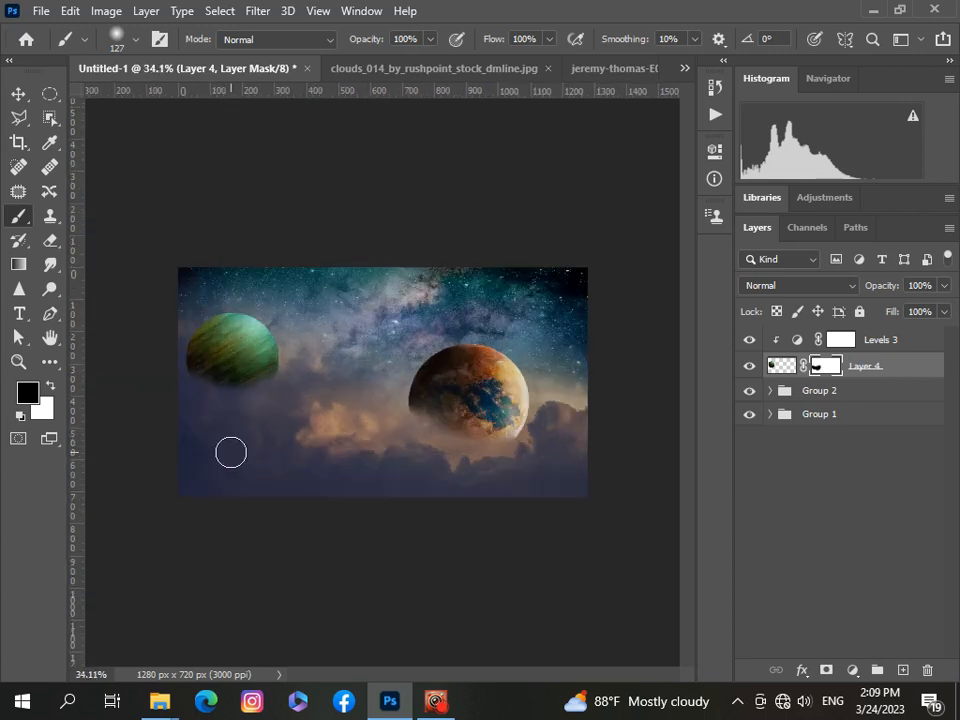
pyautogui.scroll(-1, 231, 453)
# Enlarge the green planet to about 103% and rotate it about 8° clockwise.
pyautogui.click(782, 366)
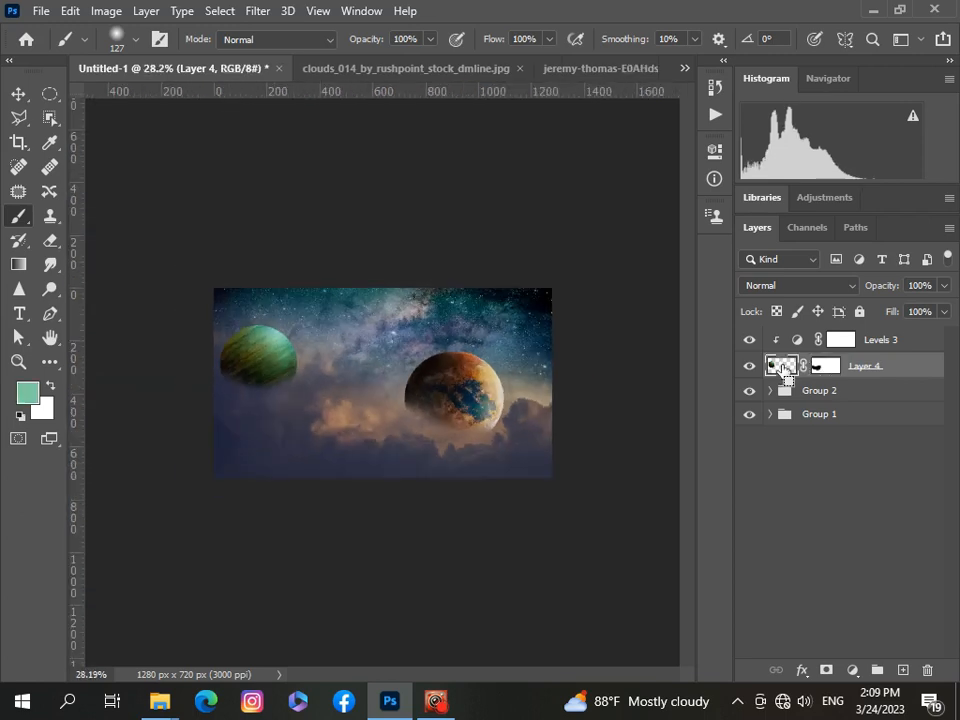
pyautogui.hotkey('ctrl', 't')
pyautogui.scroll(2, 229, 435)
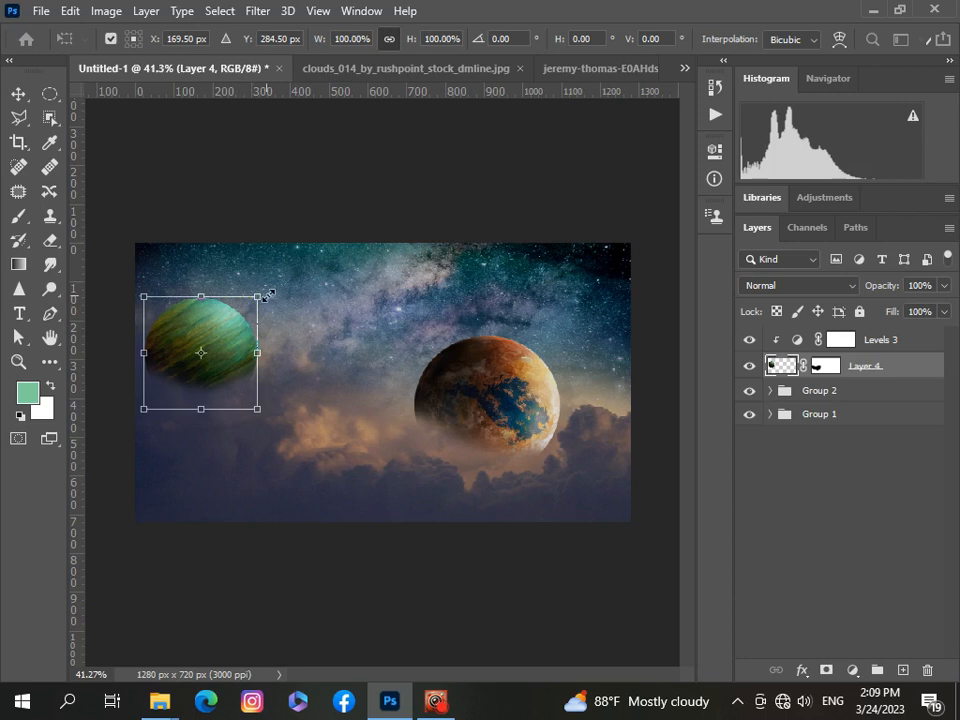
pyautogui.moveTo(267, 295); pyautogui.dragTo(271, 291)
pyautogui.moveTo(272, 422); pyautogui.dragTo(261, 433)
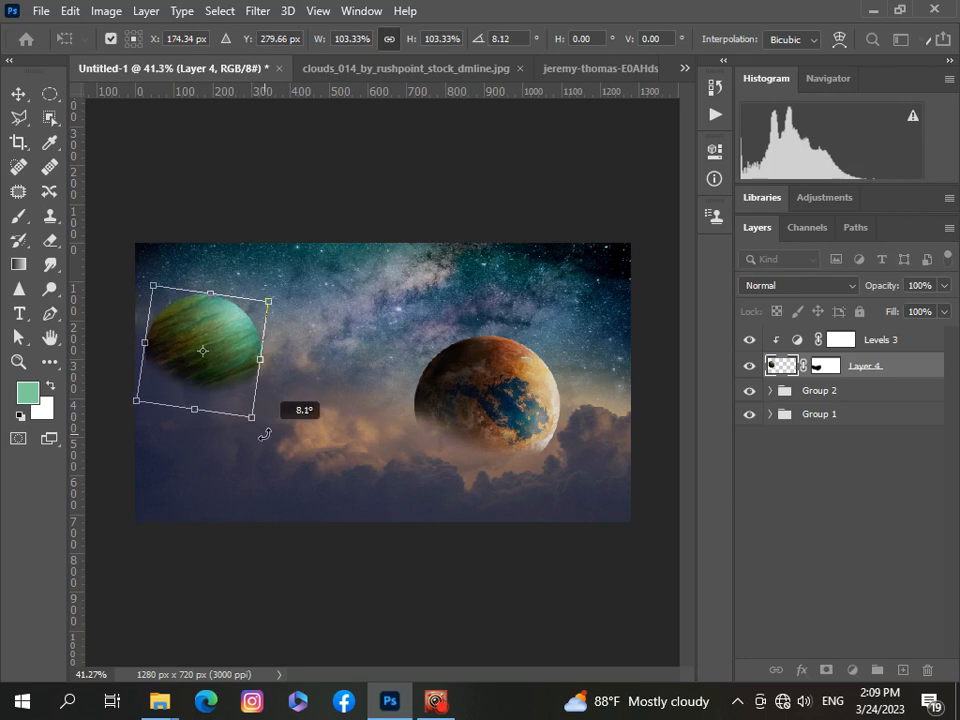
pyautogui.press('Return')
# Put the green planet's layer and its clipped Levels adjustment into one group.
pyautogui.press('b')
pyautogui.scroll(-2, 526, 552)
pyautogui.scroll(1, 526, 552)
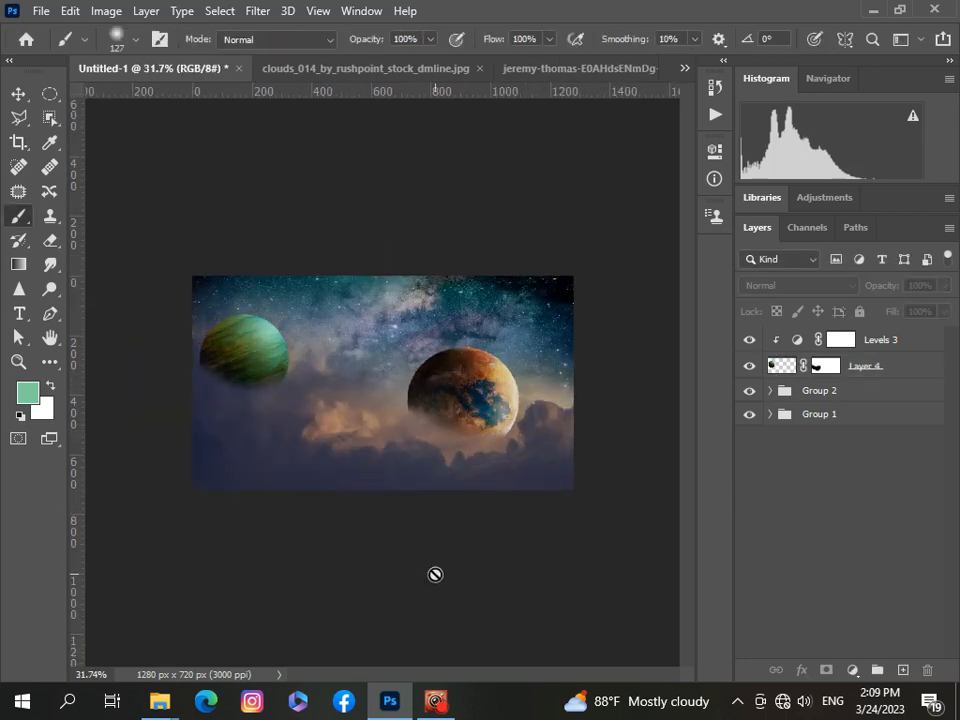
pyautogui.click(930, 349)
pyautogui.hotkey('ctrl', 'g')
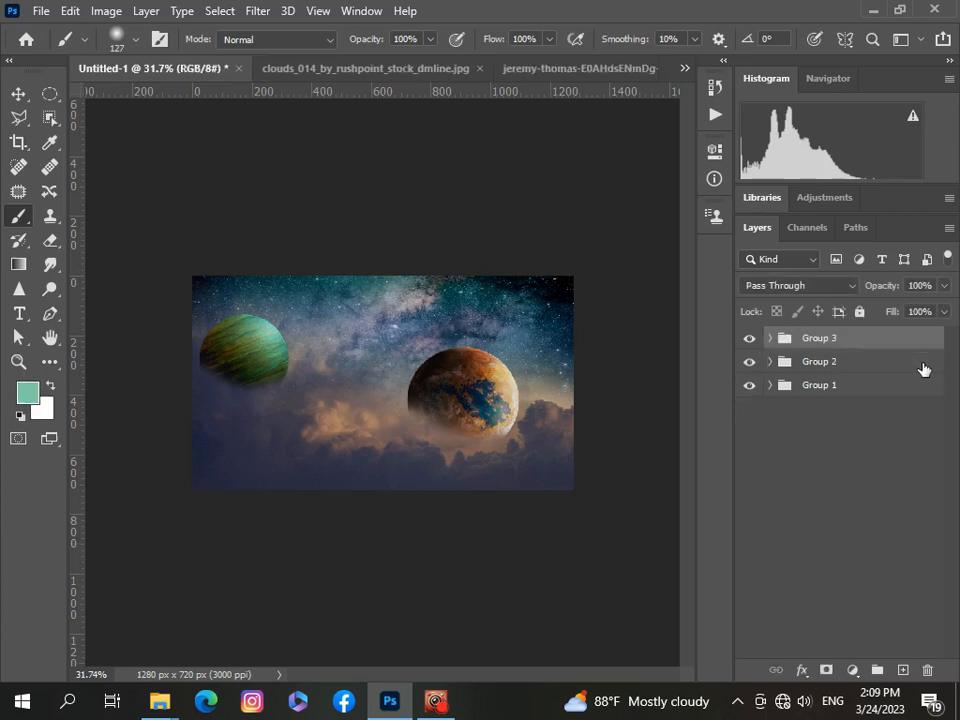
# Enlarge the orange planet inside Group 2, extending it upward and to the right.
pyautogui.click(771, 362)
pyautogui.click(800, 440)
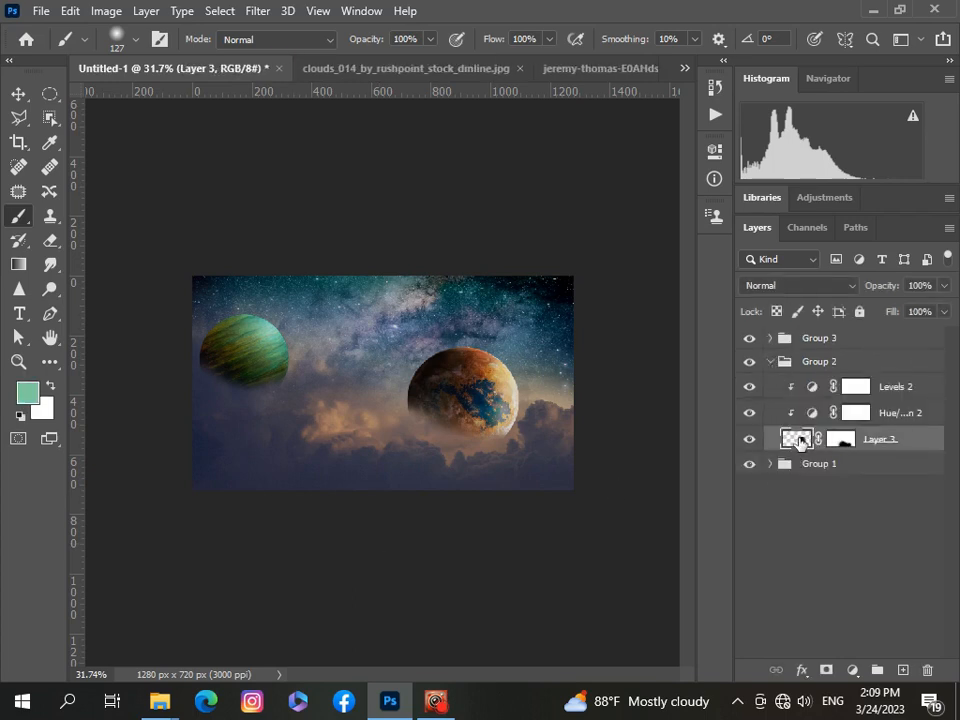
pyautogui.hotkey('ctrl', 't')
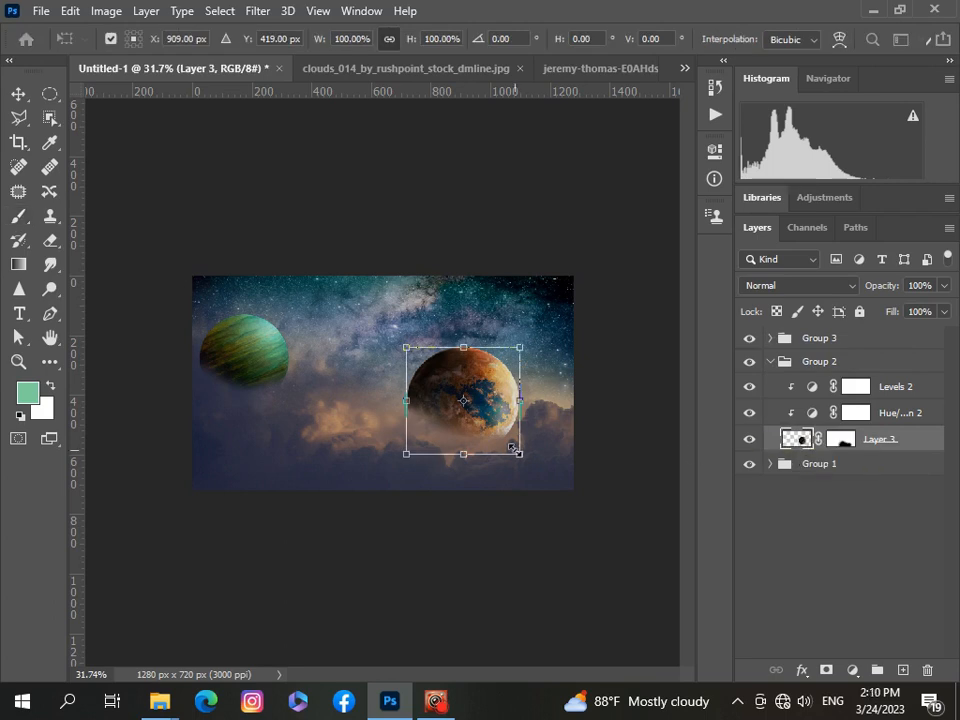
pyautogui.moveTo(522, 343); pyautogui.dragTo(527, 337)
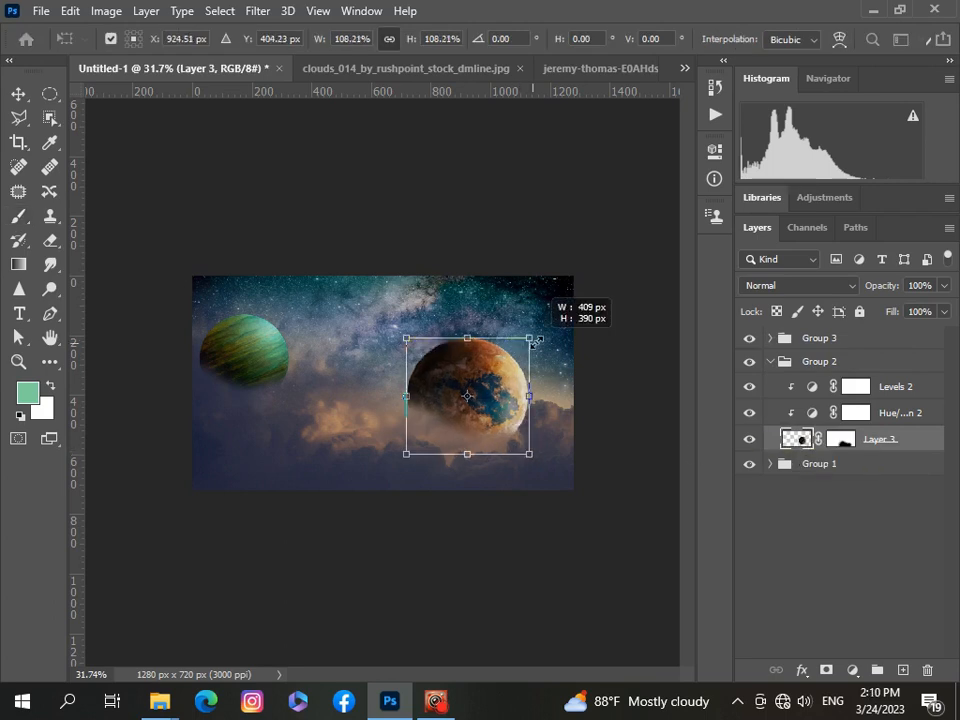
pyautogui.moveTo(523, 399); pyautogui.dragTo(537, 396)
pyautogui.press('Return')
pyautogui.press('b')
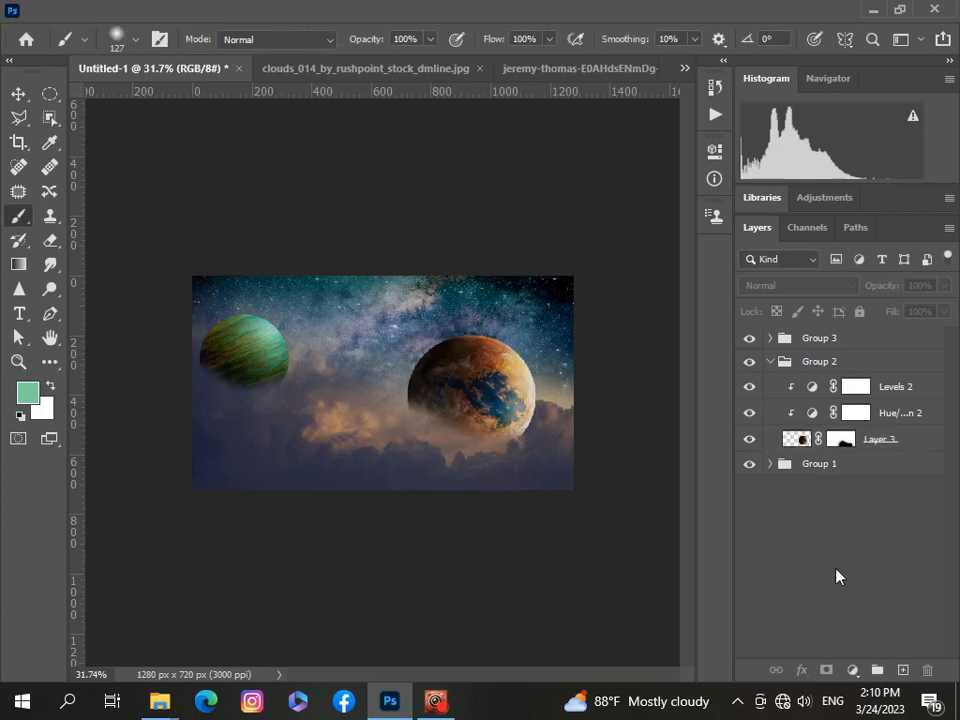
pyautogui.scroll(-1, 444, 522)
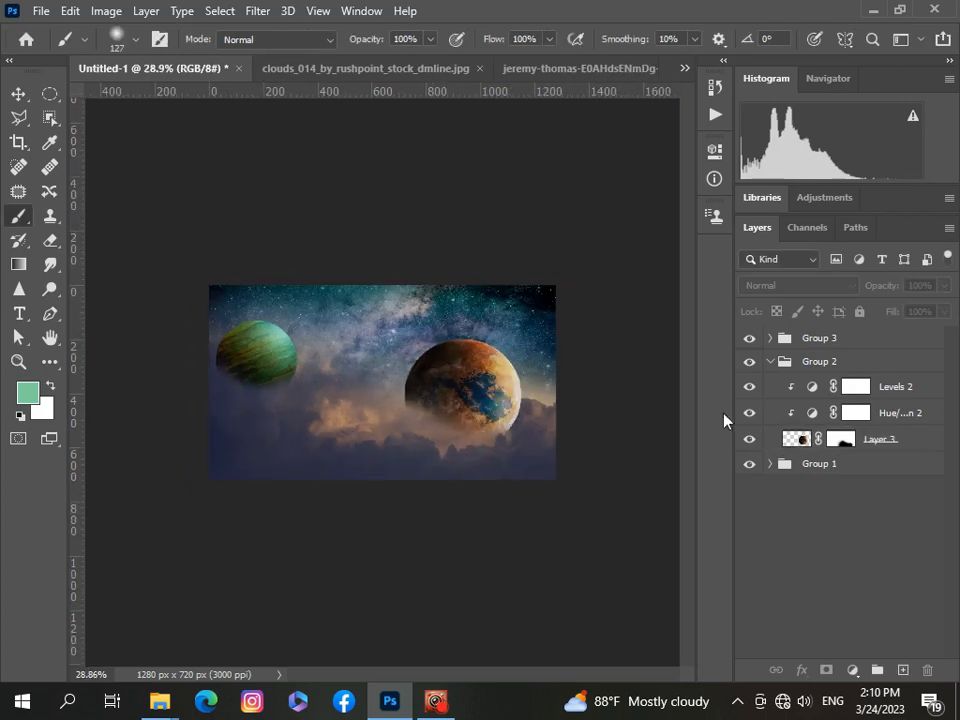
pyautogui.click(770, 362)
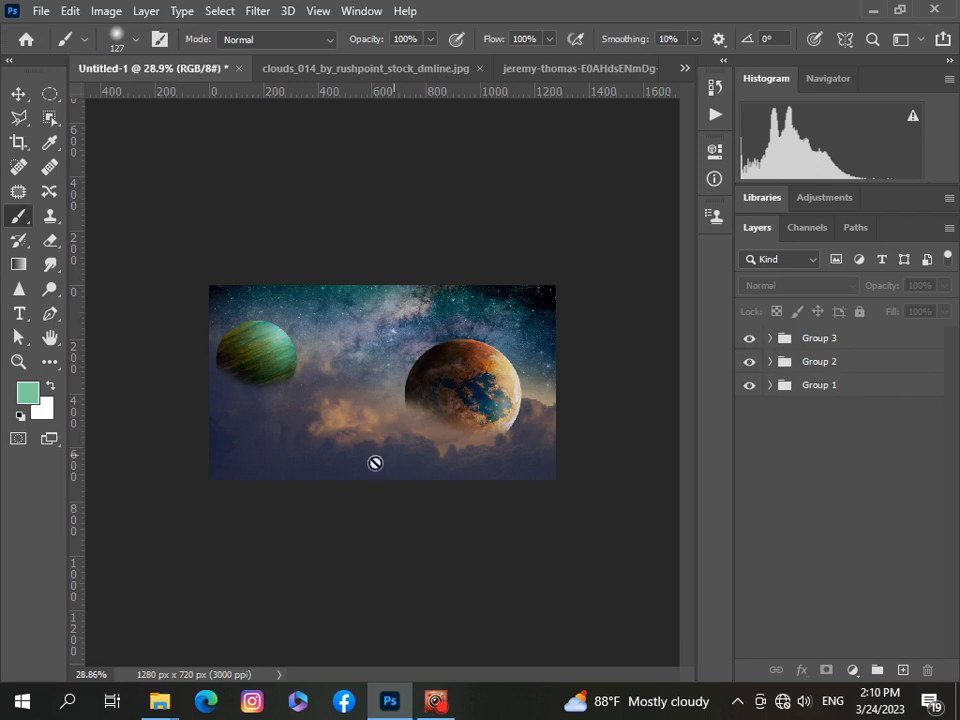
# Copy the selected blue planet from planet_by_sumopiggy_d5jeju.jpg into Untitled-1 as the topmost layer and scale it to about 67%.
pyautogui.click(684, 68)
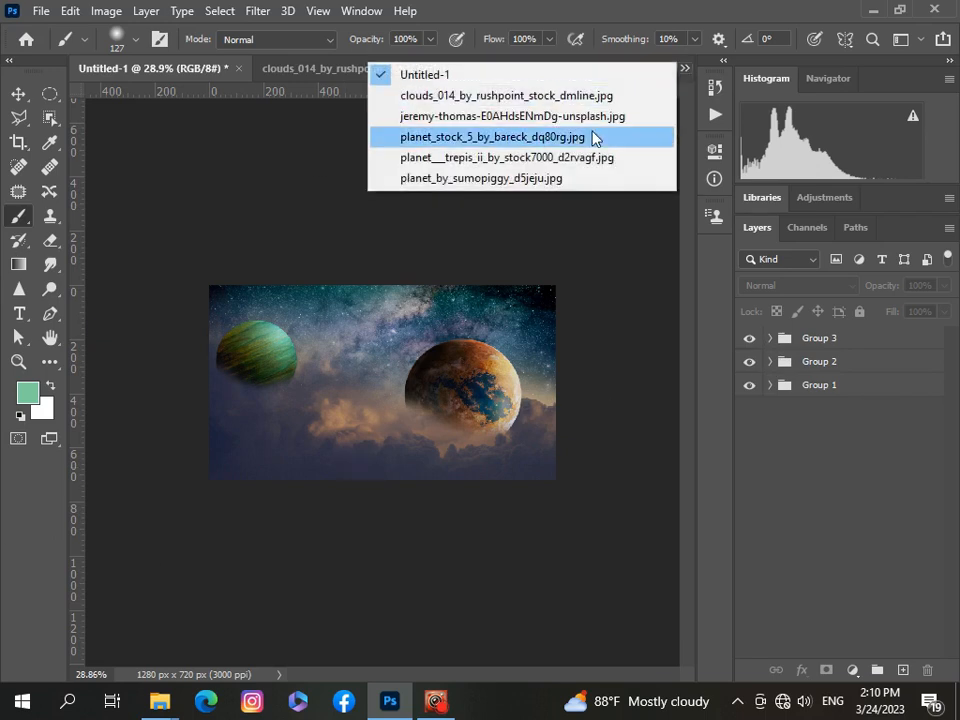
pyautogui.click(566, 178)
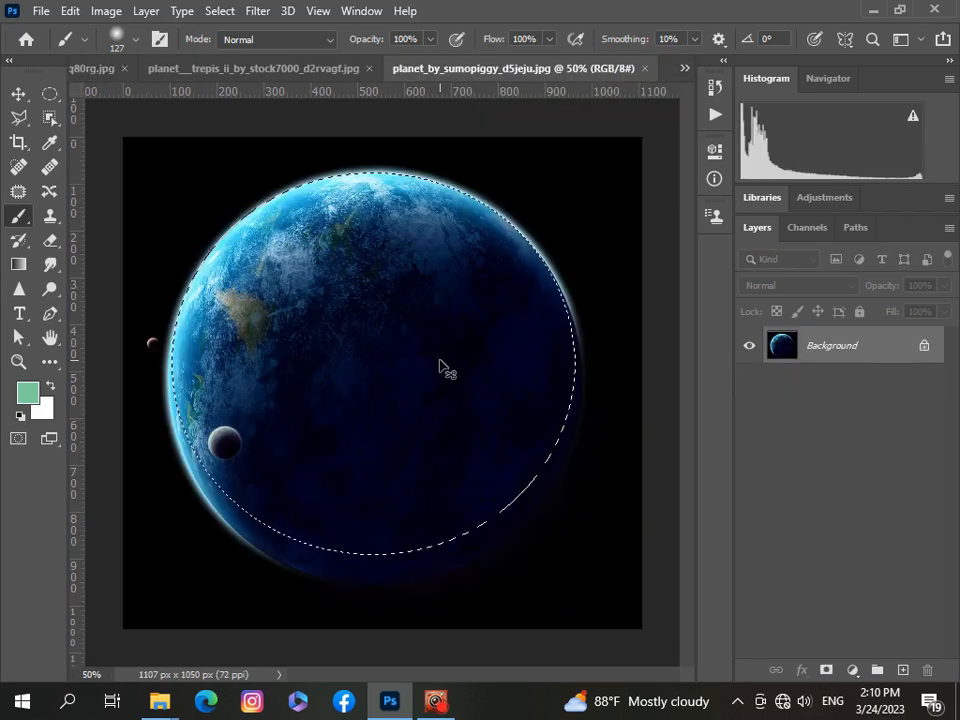
pyautogui.click(684, 68)
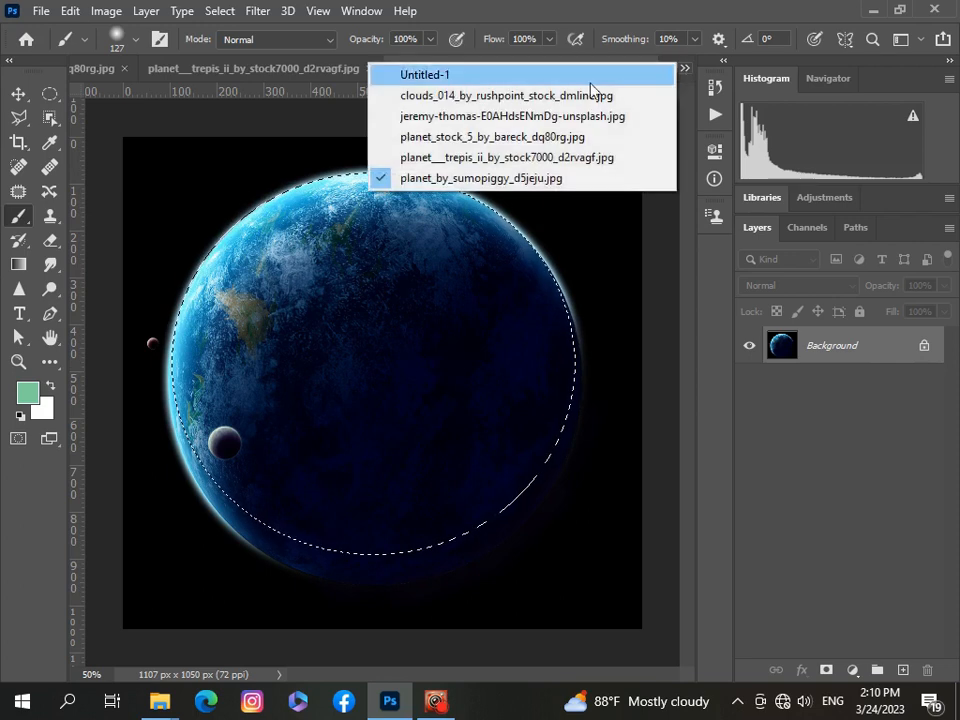
pyautogui.click(442, 72)
pyautogui.press('v')
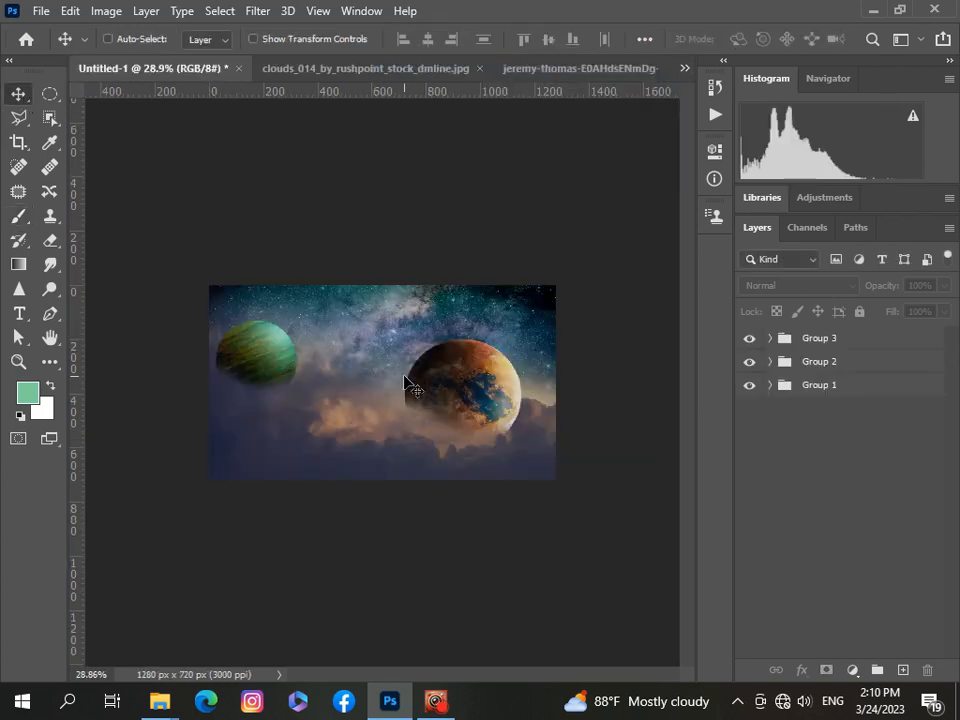
pyautogui.hotkey('ctrl', 'v')
pyautogui.hotkey('ctrl', 't')
pyautogui.moveTo(499, 505); pyautogui.dragTo(421, 432)
# Try flipping the blue planet horizontally and vertically, and flip it back to its original orientation.
pyautogui.rightClick(390, 384)
pyautogui.click(432, 349)
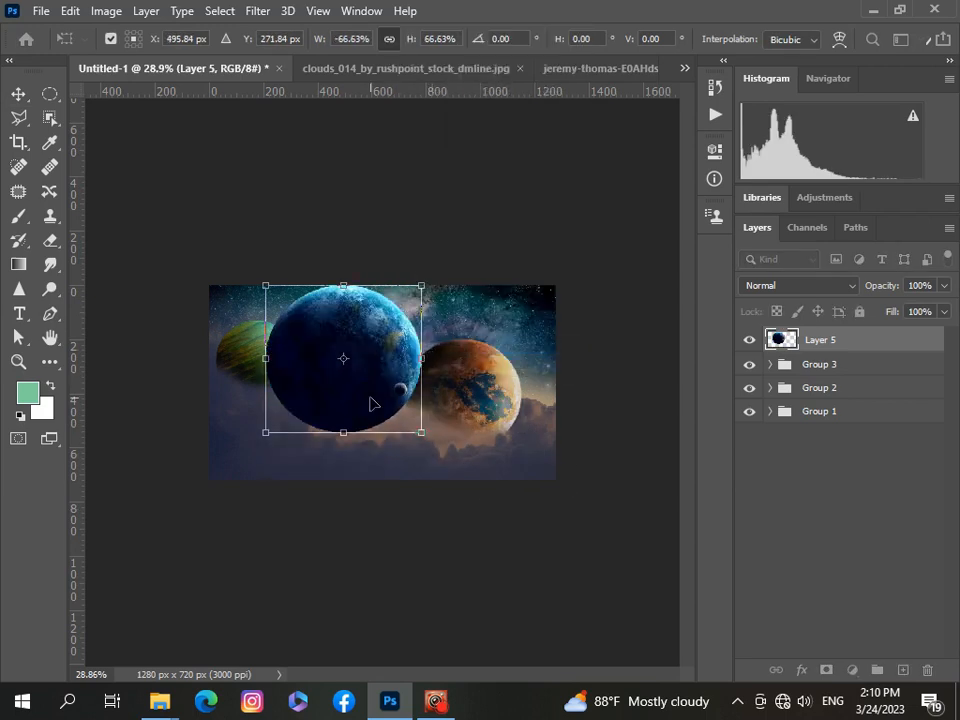
pyautogui.rightClick(380, 398)
pyautogui.click(415, 386)
pyautogui.rightClick(405, 392)
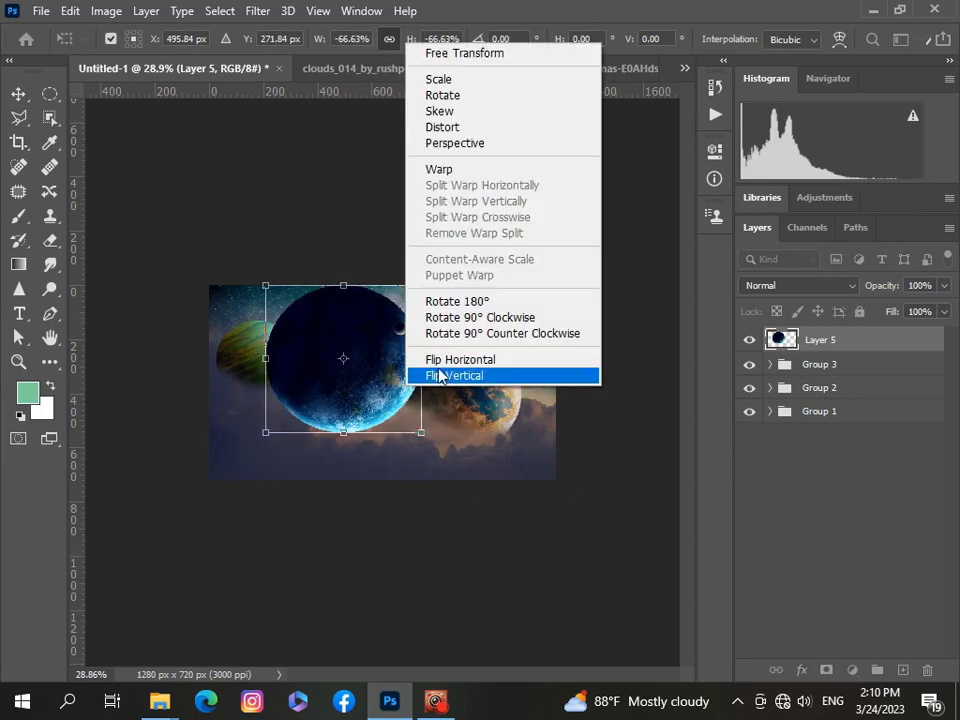
pyautogui.click(420, 376)
pyautogui.rightClick(403, 386)
pyautogui.click(425, 359)
# Shrink the blue planet to about 36%, rotate it about 45° clockwise and place it between the green and orange planets.
pyautogui.moveTo(351, 401); pyautogui.dragTo(370, 414)
pyautogui.moveTo(276, 303); pyautogui.dragTo(349, 372)
pyautogui.moveTo(389, 437); pyautogui.dragTo(349, 471)
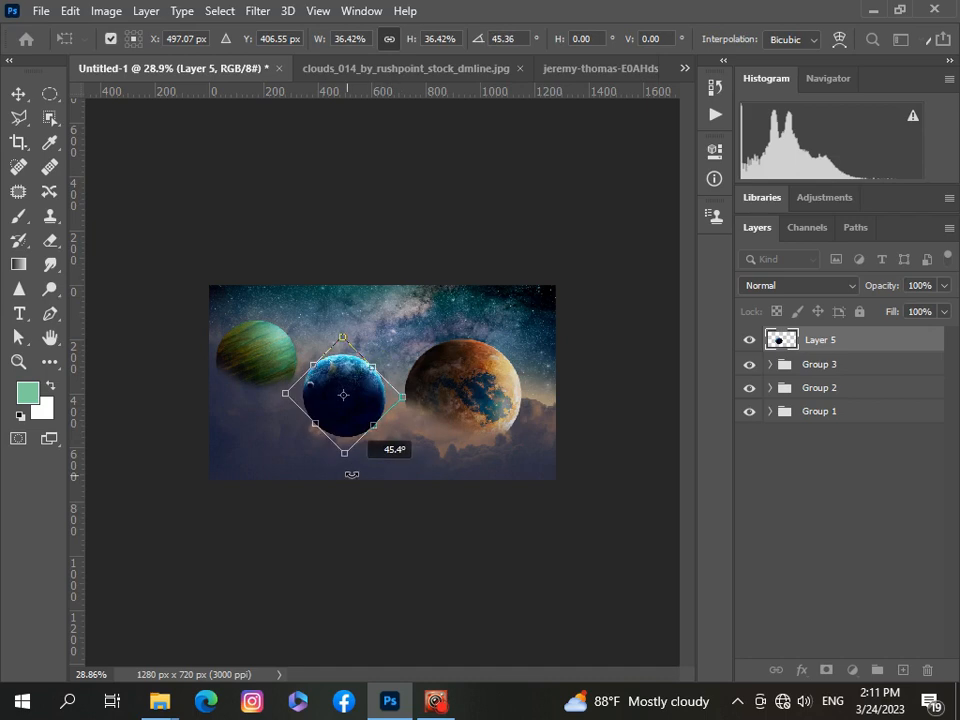
pyautogui.click(901, 471)
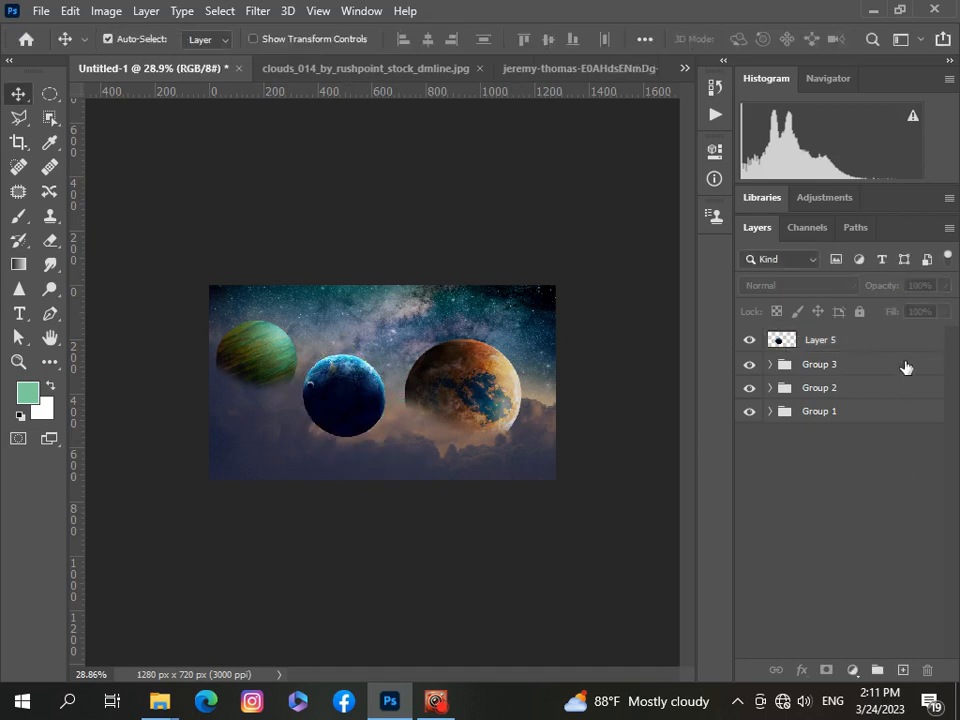
# Add a Levels adjustment clipped to the blue planet with input black 5, midtones 1.35 and output levels 18 to 240.
pyautogui.click(860, 340)
pyautogui.click(853, 670)
pyautogui.click(838, 421)
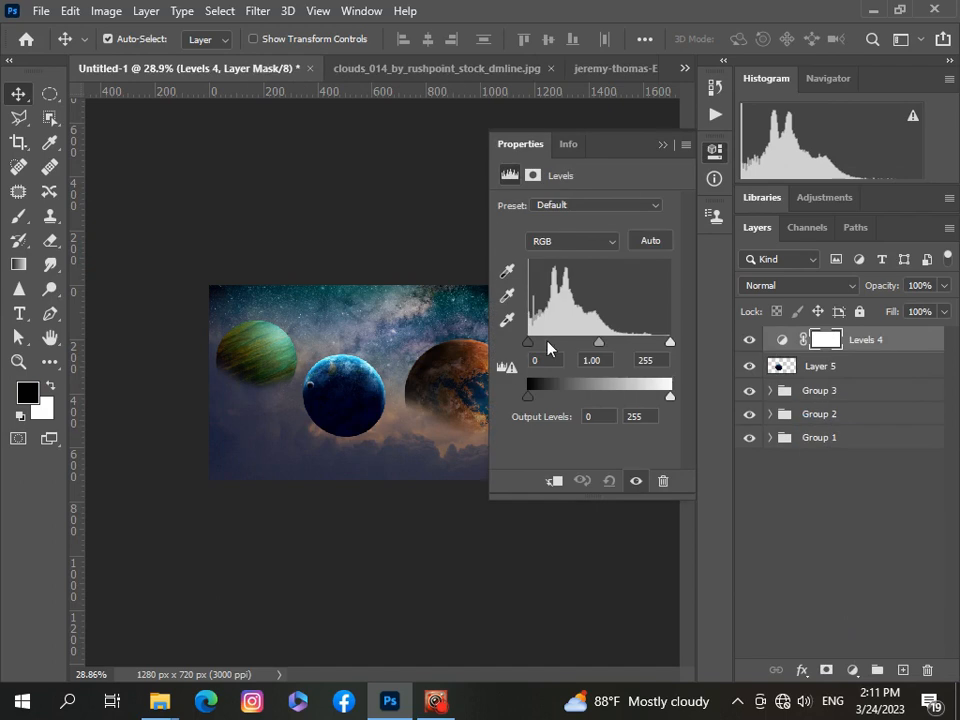
pyautogui.hotkey('ctrl', 'alt', 'g')
pyautogui.moveTo(600, 344); pyautogui.dragTo(540, 346)
pyautogui.moveTo(529, 396); pyautogui.dragTo(537, 397)
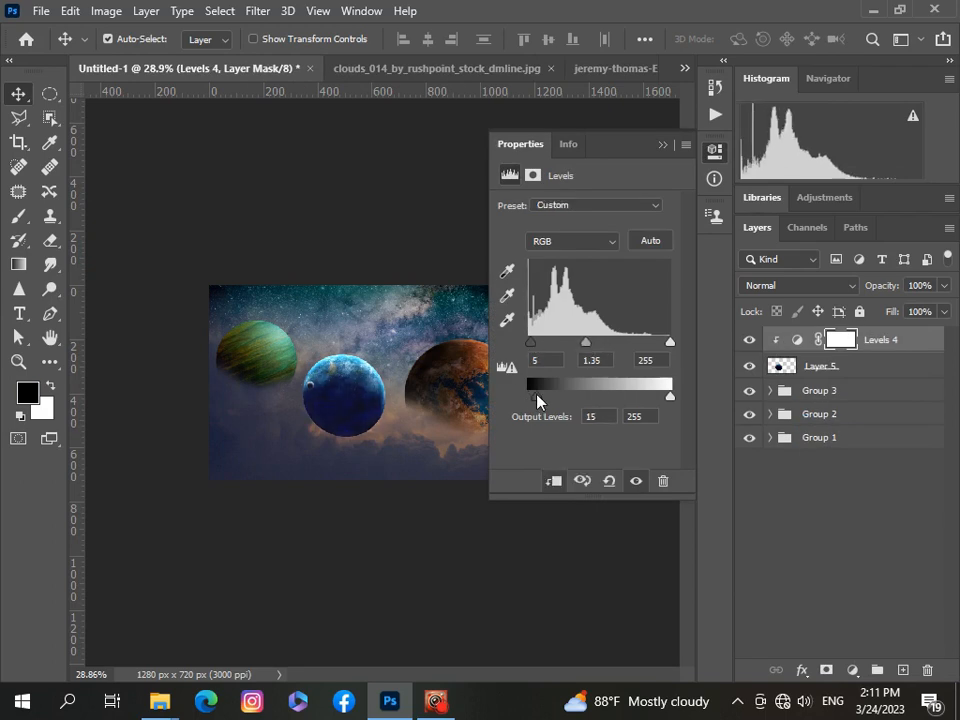
pyautogui.moveTo(669, 397); pyautogui.dragTo(664, 402)
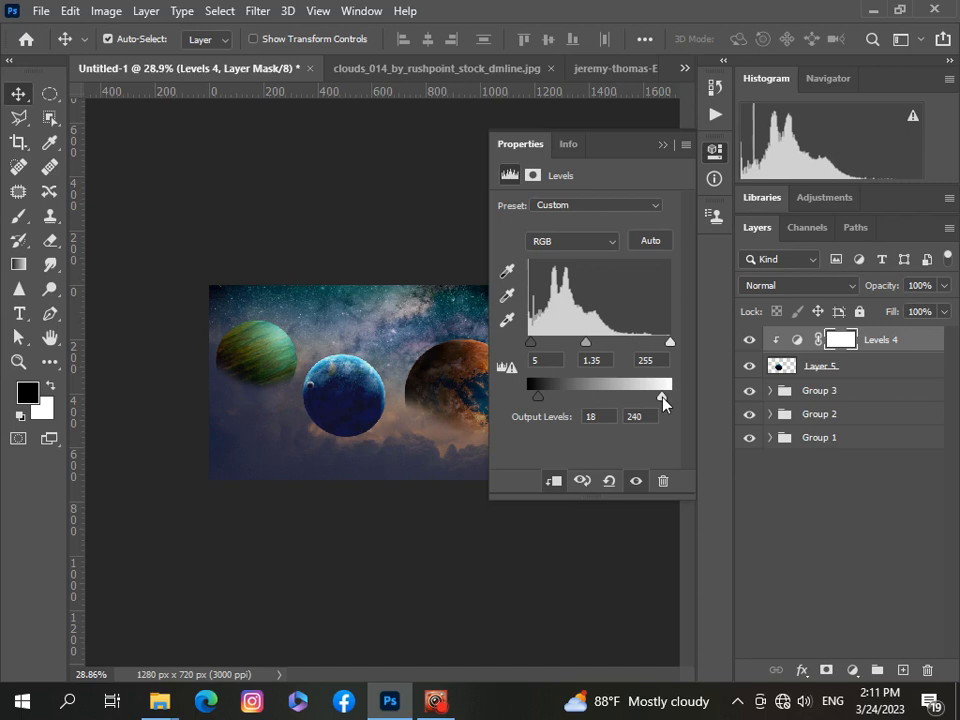
pyautogui.click(661, 145)
# Scale the blue planet on Layer 5 down to about 68% between the green and orange planets.
pyautogui.scroll(2, 293, 437)
pyautogui.scroll(3, 307, 441)
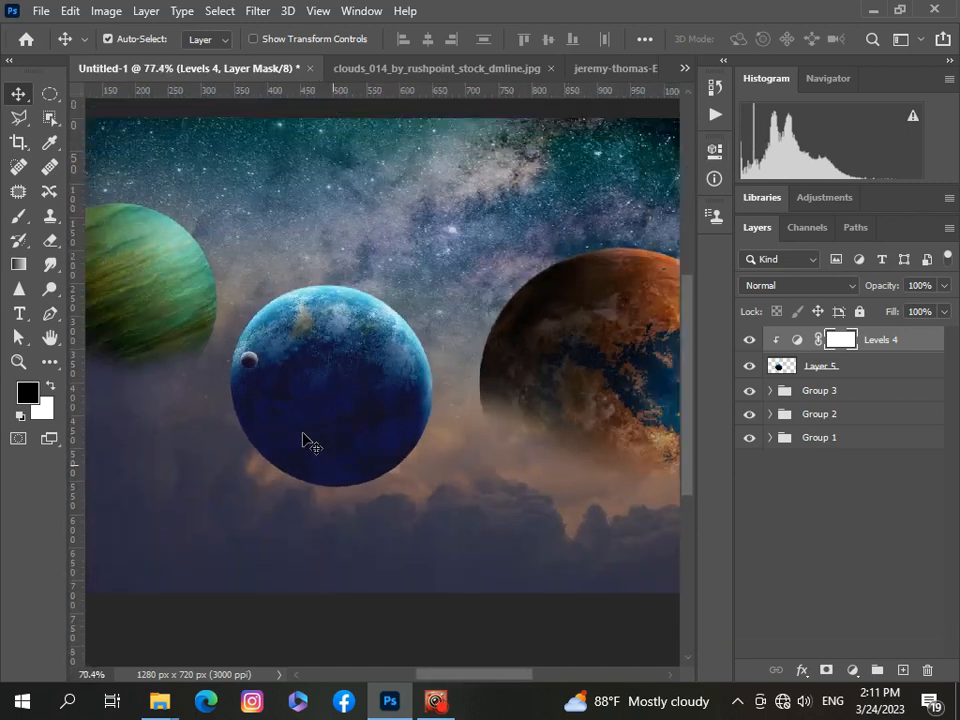
pyautogui.scroll(-5, 308, 442)
pyautogui.click(785, 372)
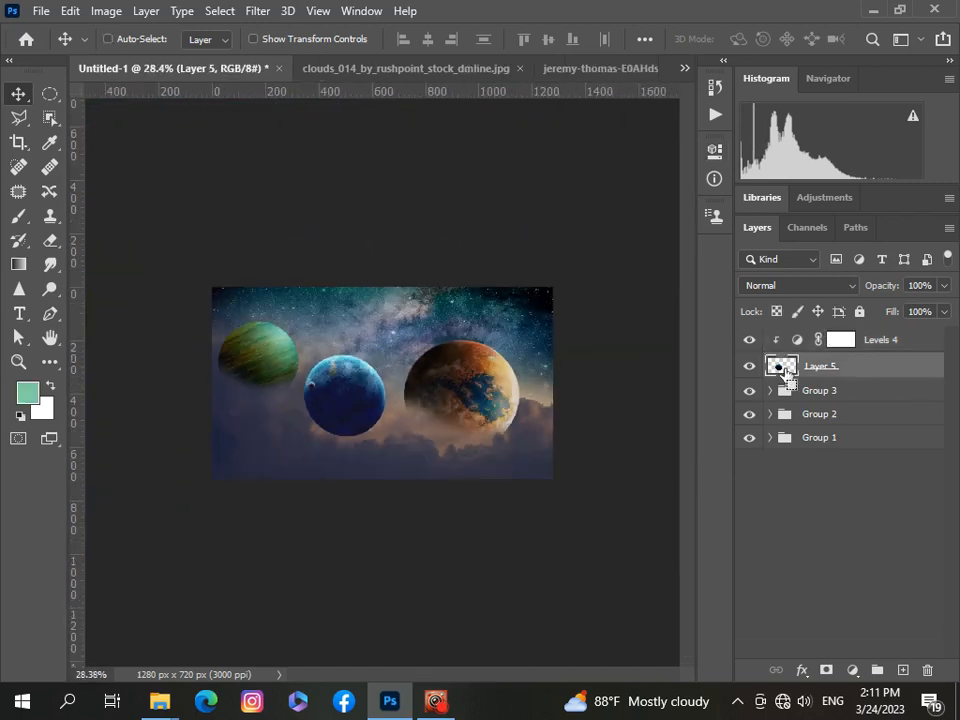
pyautogui.hotkey('ctrl', 't')
pyautogui.scroll(4, 328, 414)
pyautogui.moveTo(411, 508); pyautogui.dragTo(324, 416)
pyautogui.scroll(-4, 339, 429)
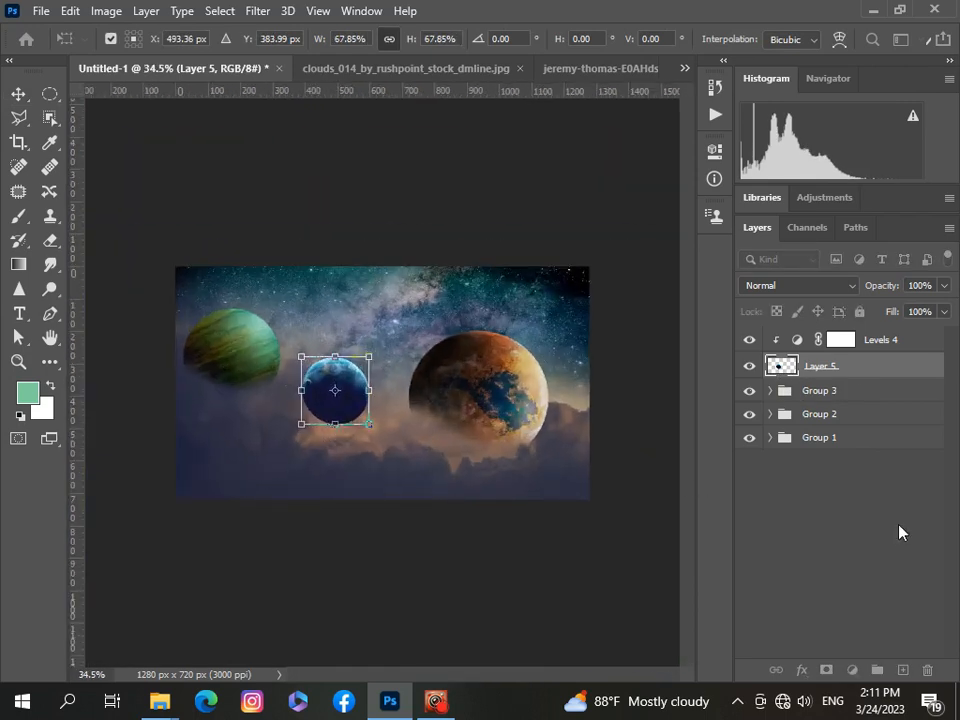
pyautogui.press('Return')
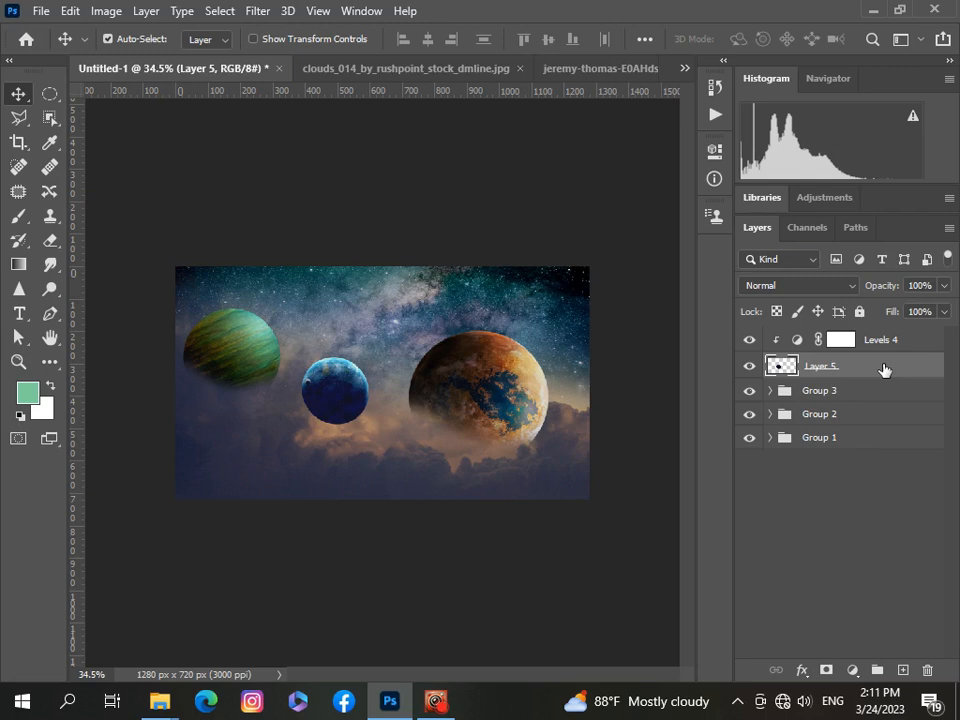
# Add a mask to the blue planet's layer and paint its lower part black with a soft 127 px brush to fade it into the clouds.
pyautogui.click(826, 670)
pyautogui.press('b')
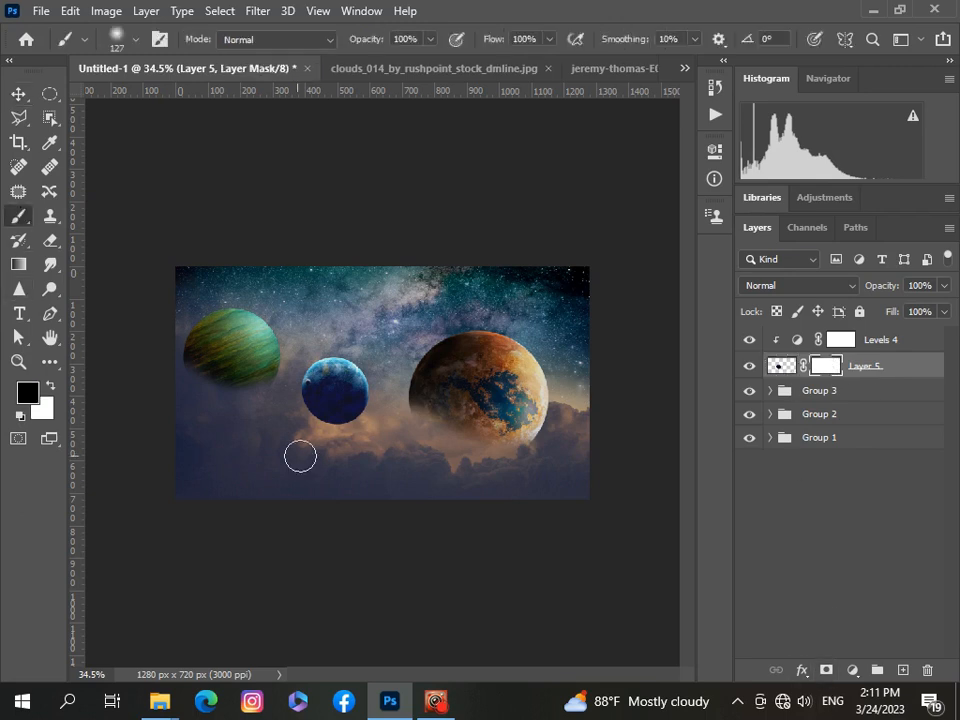
pyautogui.scroll(5, 300, 455)
pyautogui.moveTo(220, 415)
pyautogui.mouseDown()
pyautogui.moveTo(263, 440)
pyautogui.moveTo(389, 451)
pyautogui.moveTo(424, 433)
pyautogui.moveTo(281, 466)
pyautogui.moveTo(180, 417)
pyautogui.moveTo(384, 460)
pyautogui.moveTo(346, 454)
pyautogui.moveTo(384, 445)
pyautogui.moveTo(194, 411)
pyautogui.moveTo(226, 412)
pyautogui.moveTo(213, 400)
pyautogui.moveTo(236, 443)
pyautogui.moveTo(421, 485)
pyautogui.mouseUp()
pyautogui.scroll(-5, 398, 523)
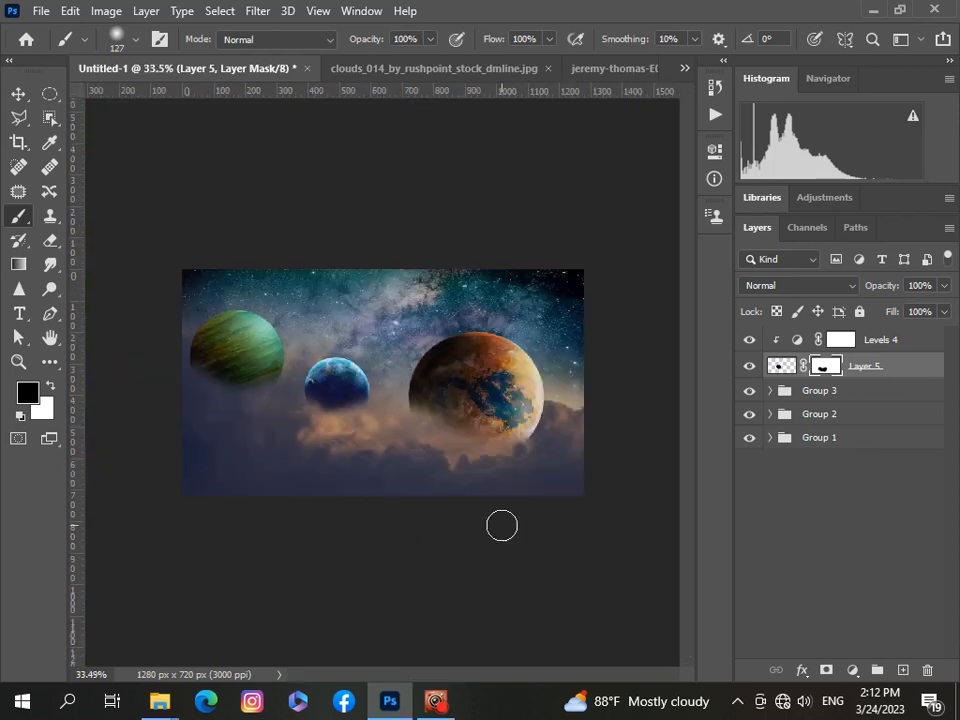
pyautogui.scroll(4, 291, 469)
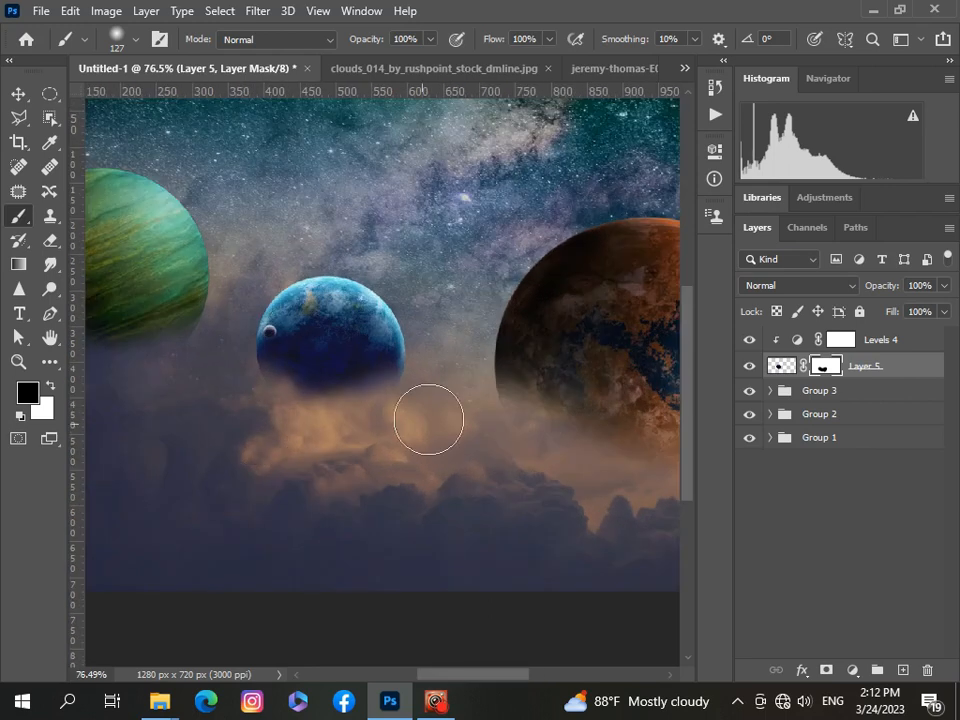
pyautogui.scroll(-4, 429, 505)
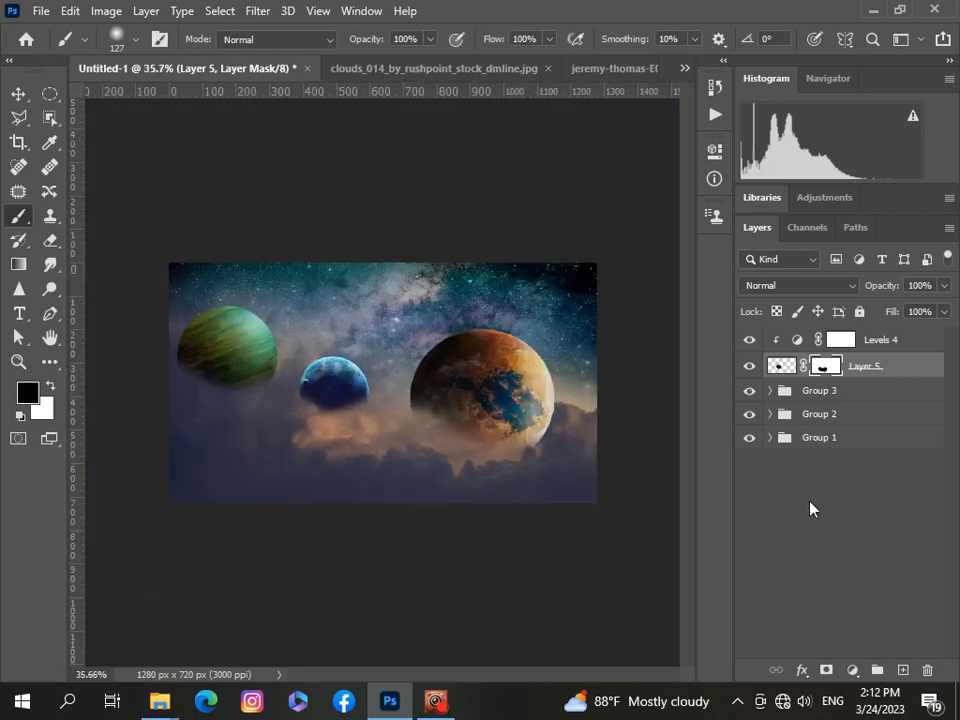
# Group the blue planet's Layer 5 together with its clipped Levels 4 adjustment.
pyautogui.click(812, 510)
pyautogui.click(924, 343)
pyautogui.click(917, 369)
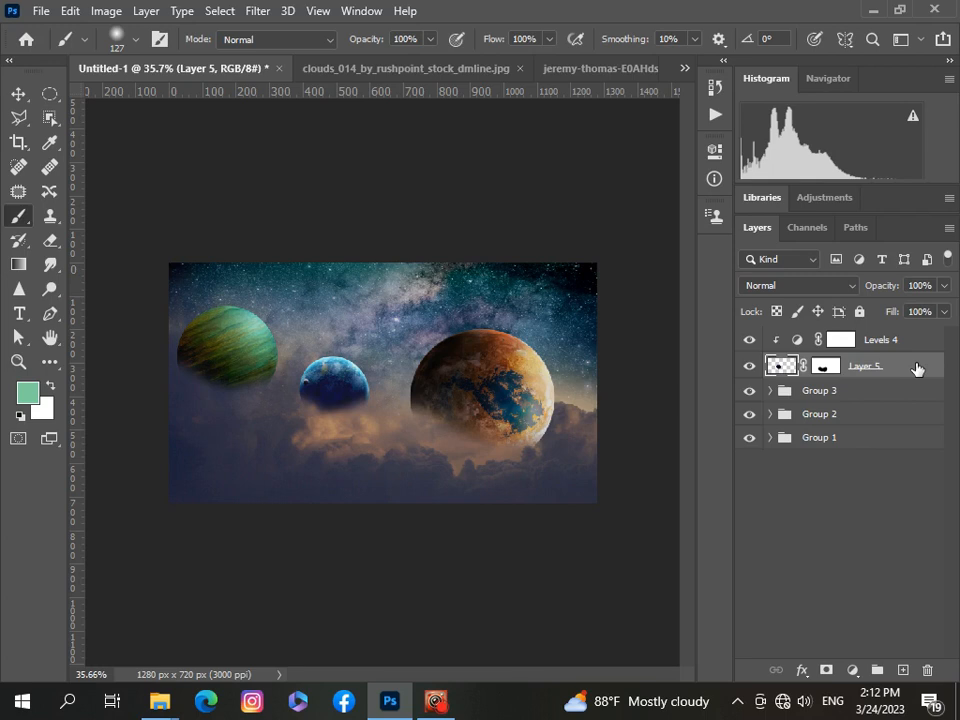
pyautogui.keyDown('shift'); pyautogui.click(926, 343); pyautogui.keyUp('shift')
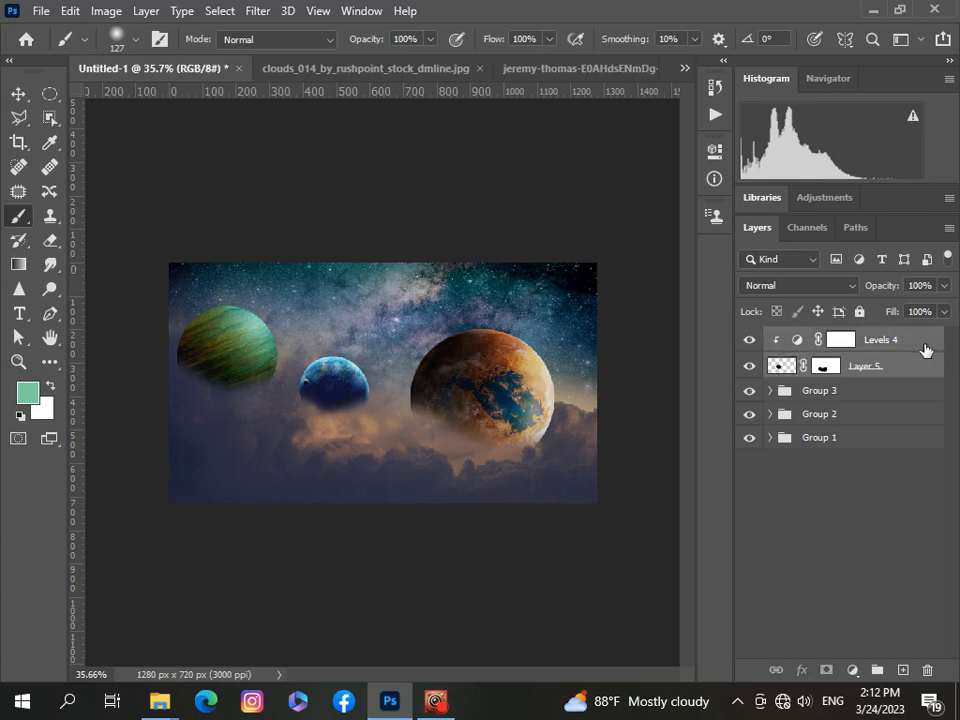
pyautogui.hotkey('ctrl', 'g')
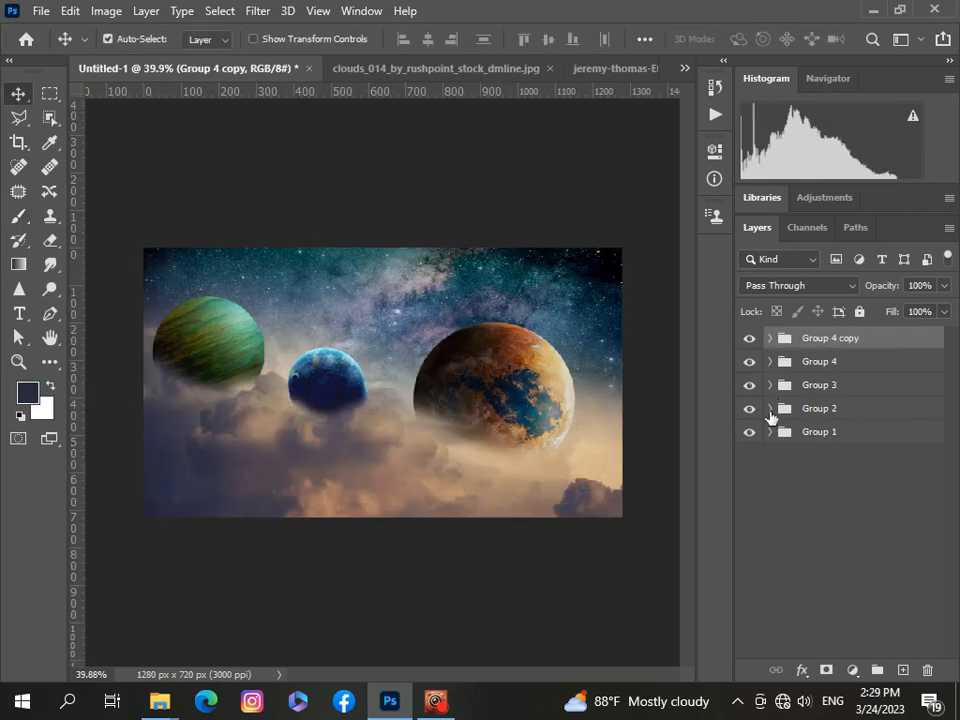
# Enlarge the orange planet on Layer 3 in Group 2 to about 123% and centre it at about X 978, Y 360 px.
pyautogui.click(769, 409)
pyautogui.click(802, 487)
pyautogui.hotkey('ctrl', 't')
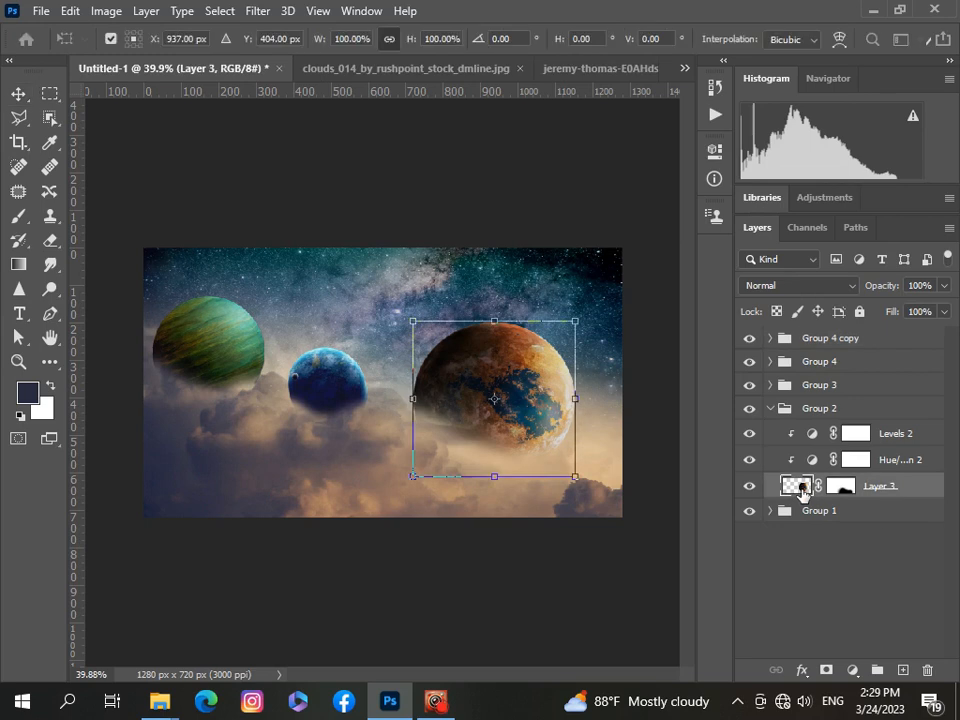
pyautogui.moveTo(575, 321); pyautogui.dragTo(612, 286)
pyautogui.moveTo(545, 408); pyautogui.dragTo(541, 405)
pyautogui.press('Return')
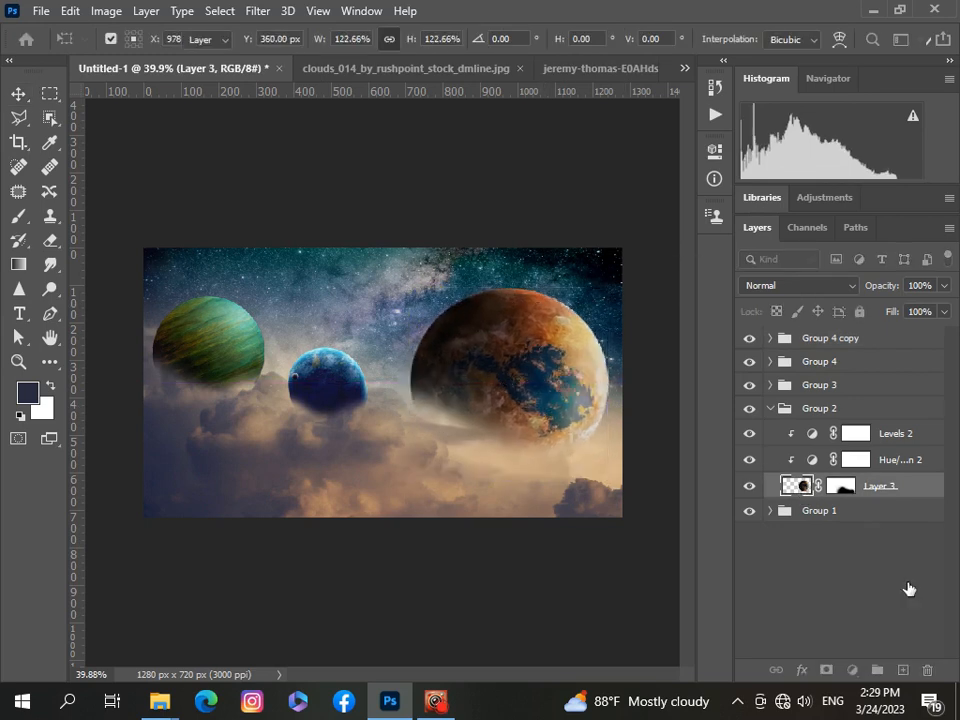
pyautogui.click(909, 589)
pyautogui.click(770, 409)
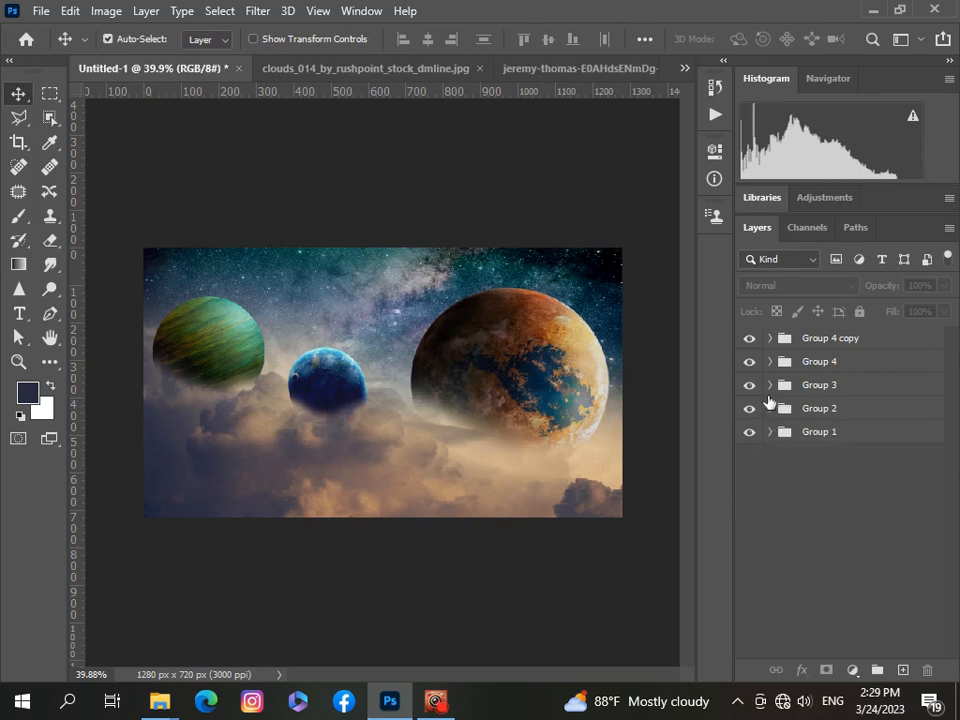
# Enlarge the green planet on Layer 4 in Group 3, extending it up and right from its lower-left corner.
pyautogui.click(769, 386)
pyautogui.click(800, 436)
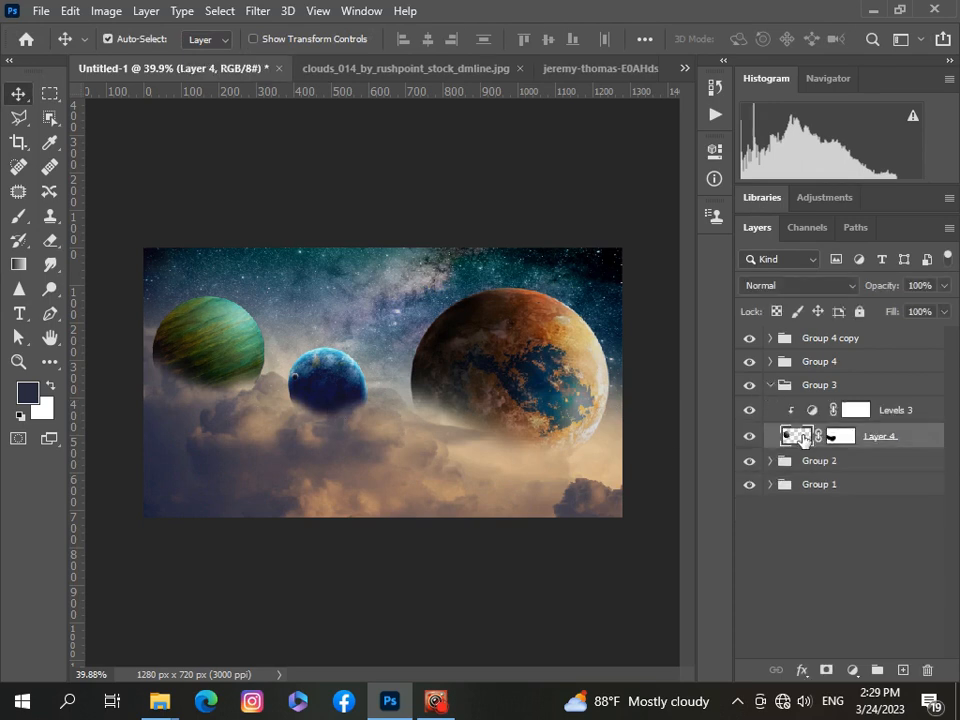
pyautogui.hotkey('ctrl', 't')
pyautogui.moveTo(264, 296); pyautogui.dragTo(290, 271)
pyautogui.click(818, 568)
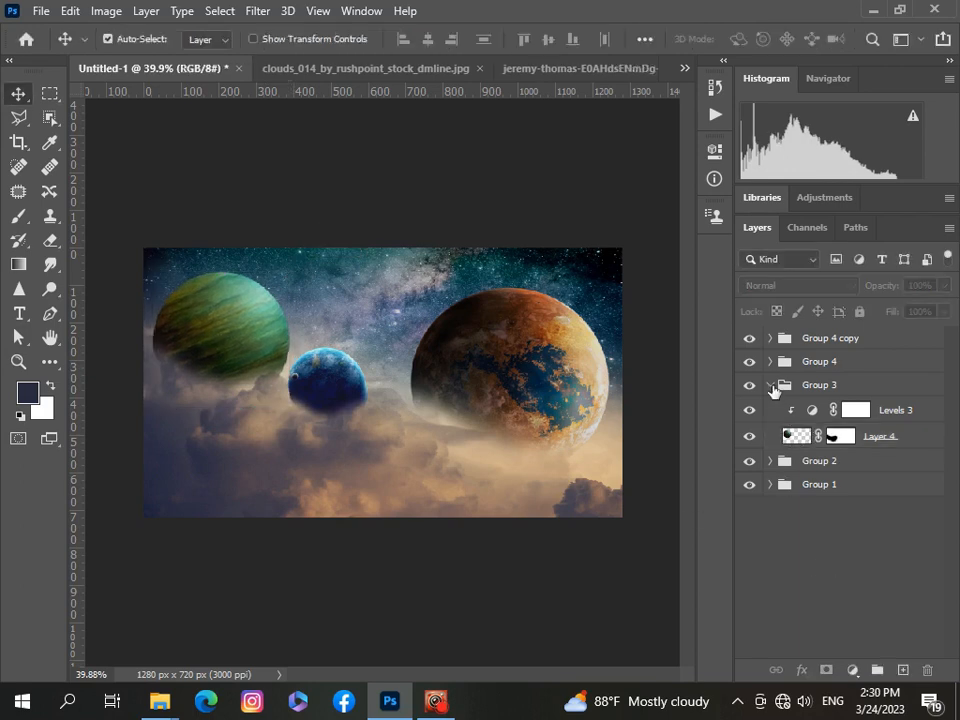
pyautogui.click(769, 385)
# Scale the blue planet on Layer 5 in Group 4 to about 97.6%.
pyautogui.click(769, 361)
pyautogui.click(790, 413)
pyautogui.hotkey('ctrl', 't')
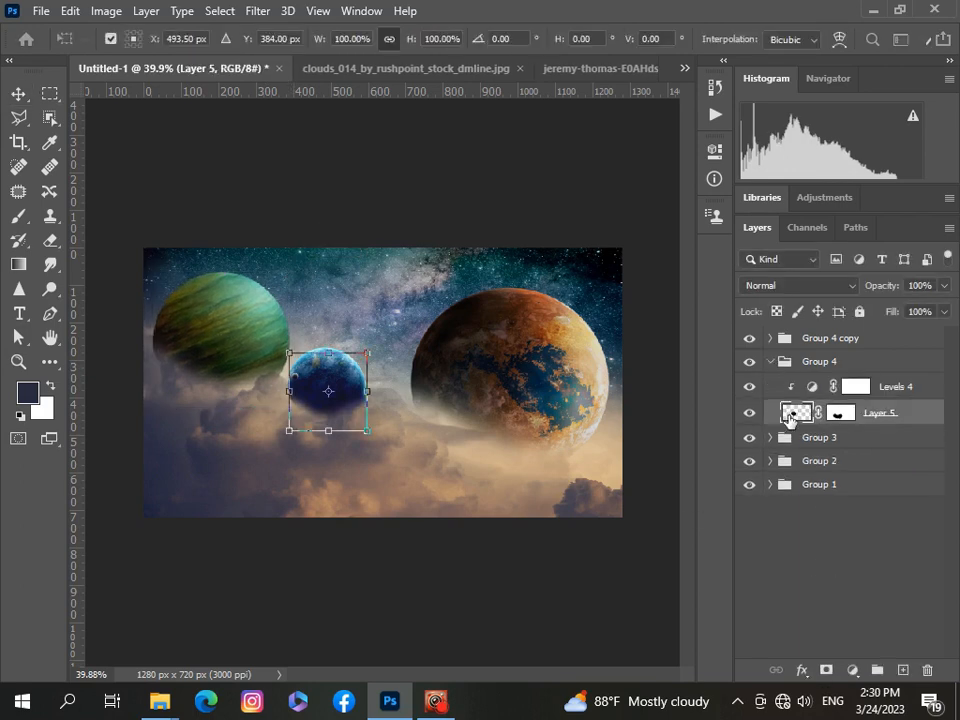
pyautogui.moveTo(369, 436)
pyautogui.mouseDown()
pyautogui.moveTo(379, 440)
pyautogui.moveTo(372, 432)
pyautogui.mouseUp()
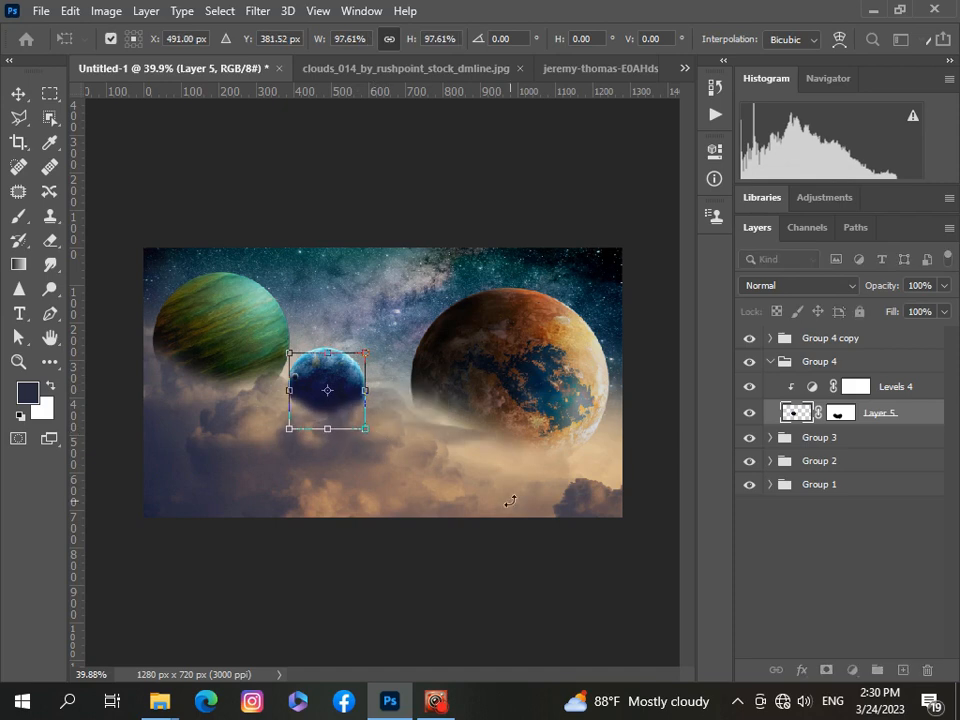
pyautogui.press('Return')
pyautogui.scroll(1, 315, 403)
pyautogui.scroll(-3, 315, 403)
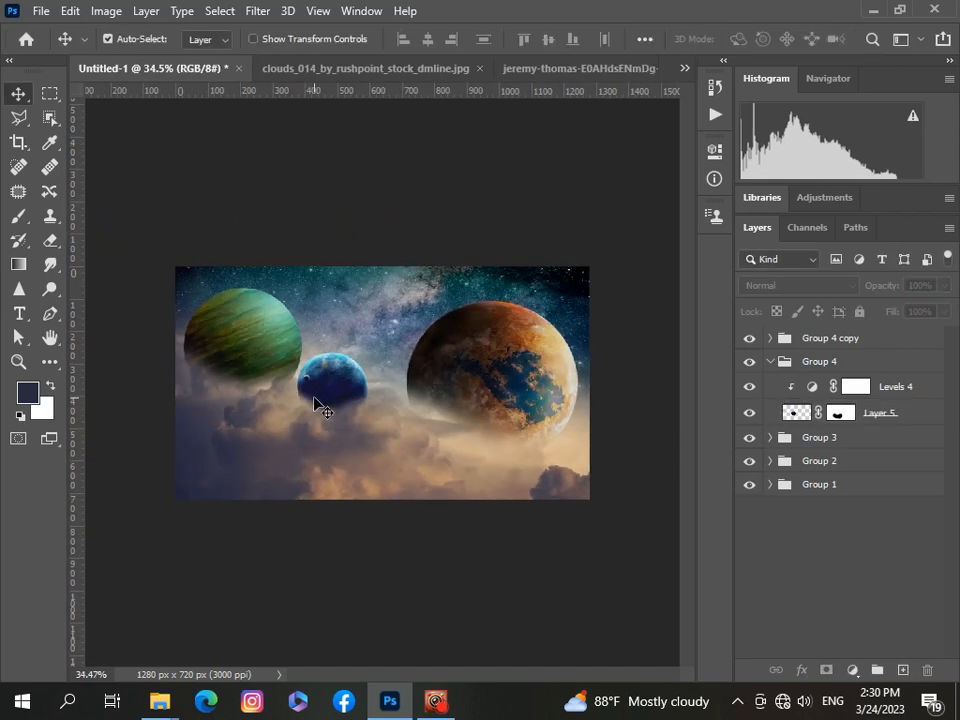
pyautogui.click(769, 362)
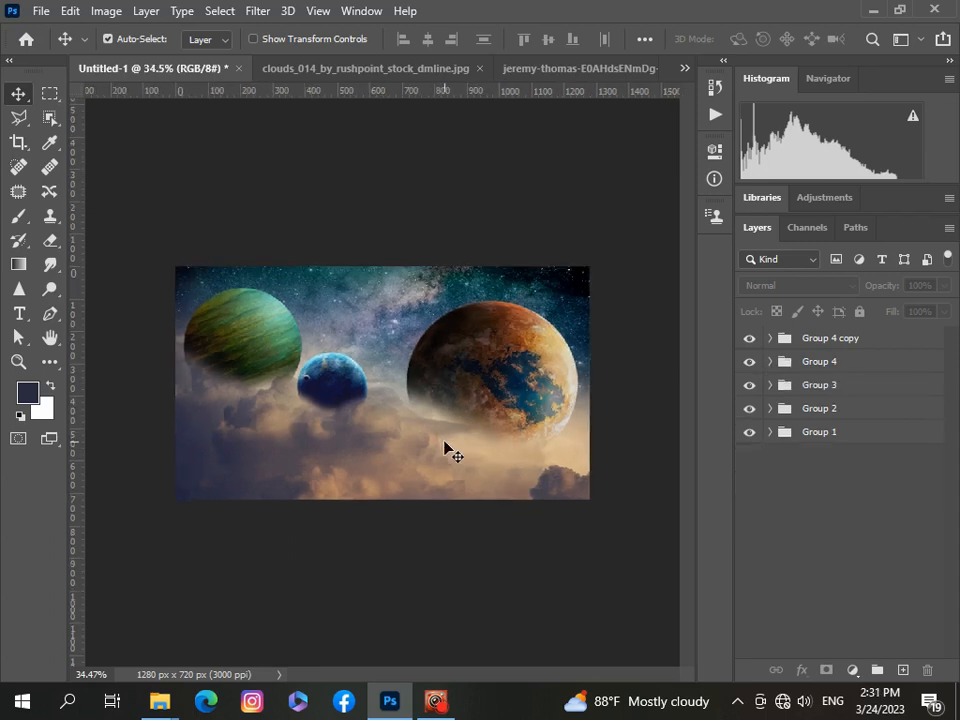
# Copy the boat from pngwing.com (16).png into Untitled-1 as the topmost layer, placed over the clouds below the blue planet.
pyautogui.click(41, 11)
pyautogui.press('Escape')
pyautogui.click(685, 68)
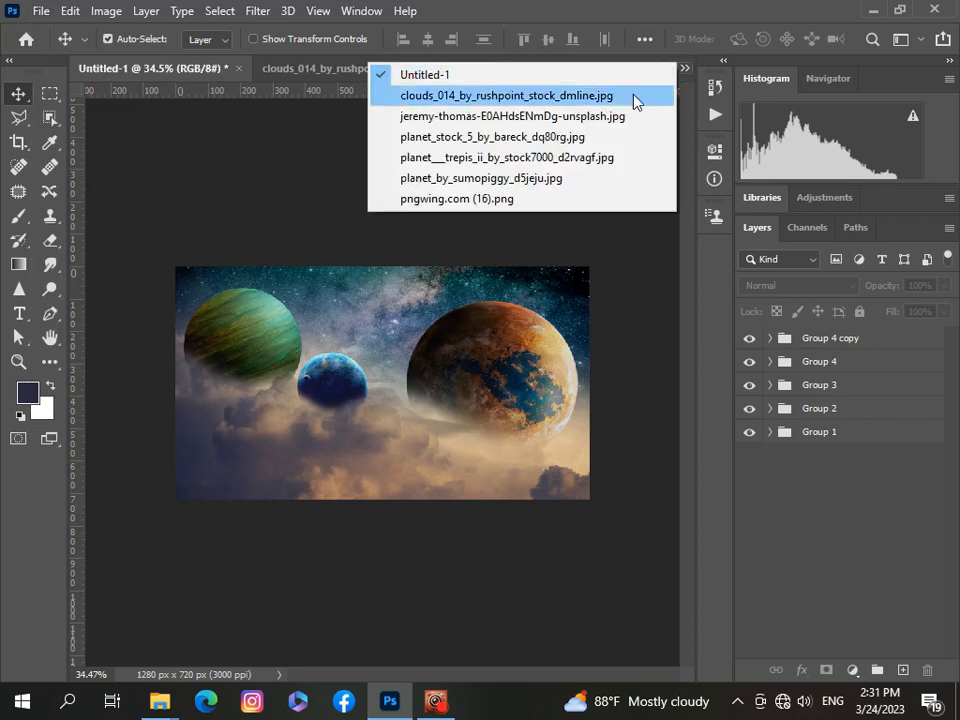
pyautogui.click(500, 198)
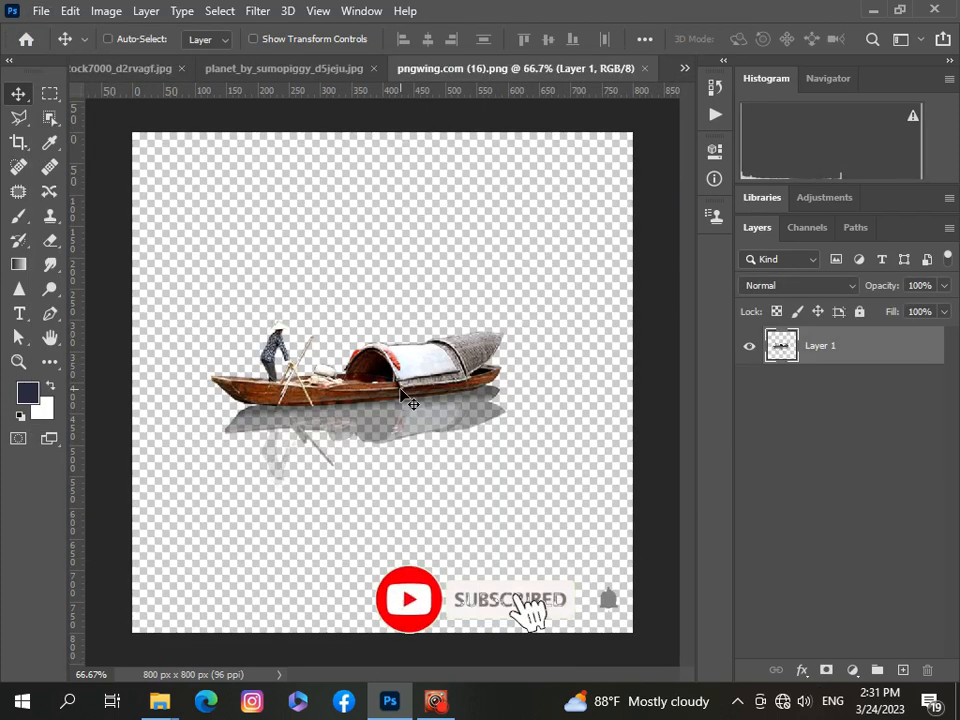
pyautogui.click(685, 68)
pyautogui.click(643, 75)
pyautogui.moveTo(643, 75); pyautogui.dragTo(383, 452)
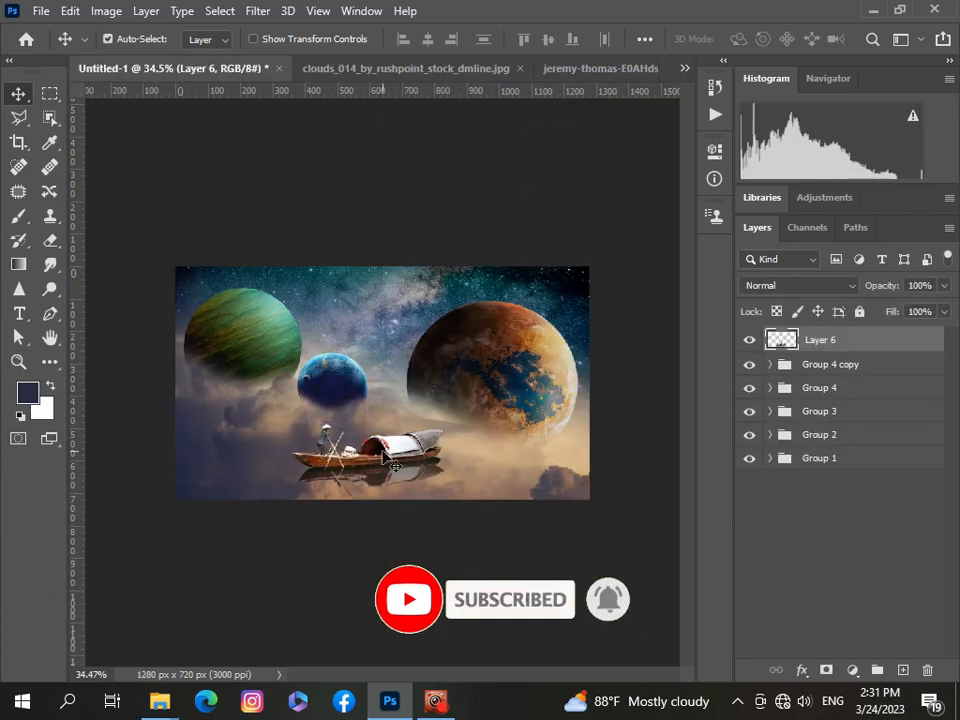
# Enlarge the boat slightly and move it down to the canvas's lower edge so its reflection is partly cut off.
pyautogui.hotkey('ctrl', 't')
pyautogui.moveTo(435, 420)
pyautogui.mouseDown()
pyautogui.moveTo(467, 420)
pyautogui.moveTo(414, 446)
pyautogui.moveTo(425, 465)
pyautogui.moveTo(480, 418)
pyautogui.moveTo(446, 425)
pyautogui.mouseUp()
pyautogui.press('Return')
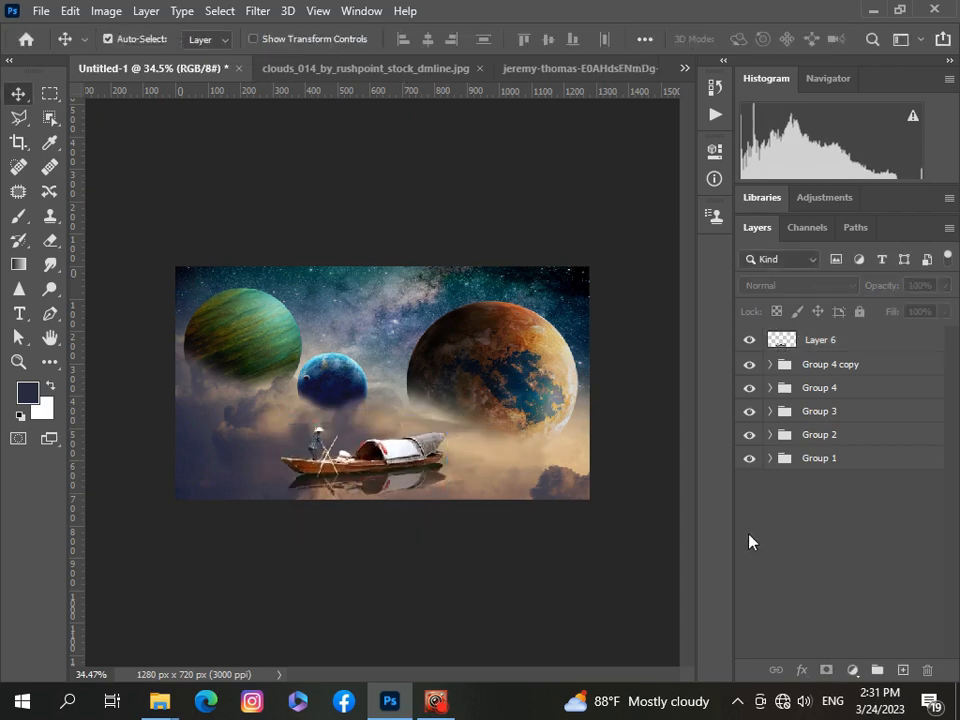
pyautogui.scroll(5, 463, 531)
pyautogui.moveTo(323, 468); pyautogui.dragTo(334, 475)
pyautogui.scroll(-4, 334, 475)
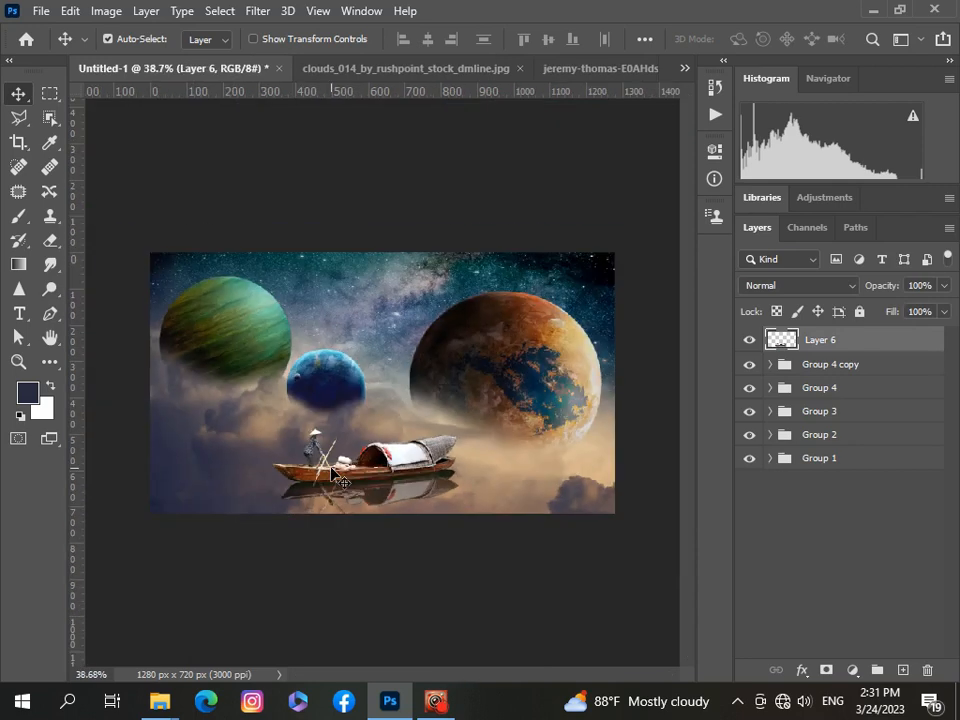
pyautogui.moveTo(350, 474); pyautogui.dragTo(363, 494)
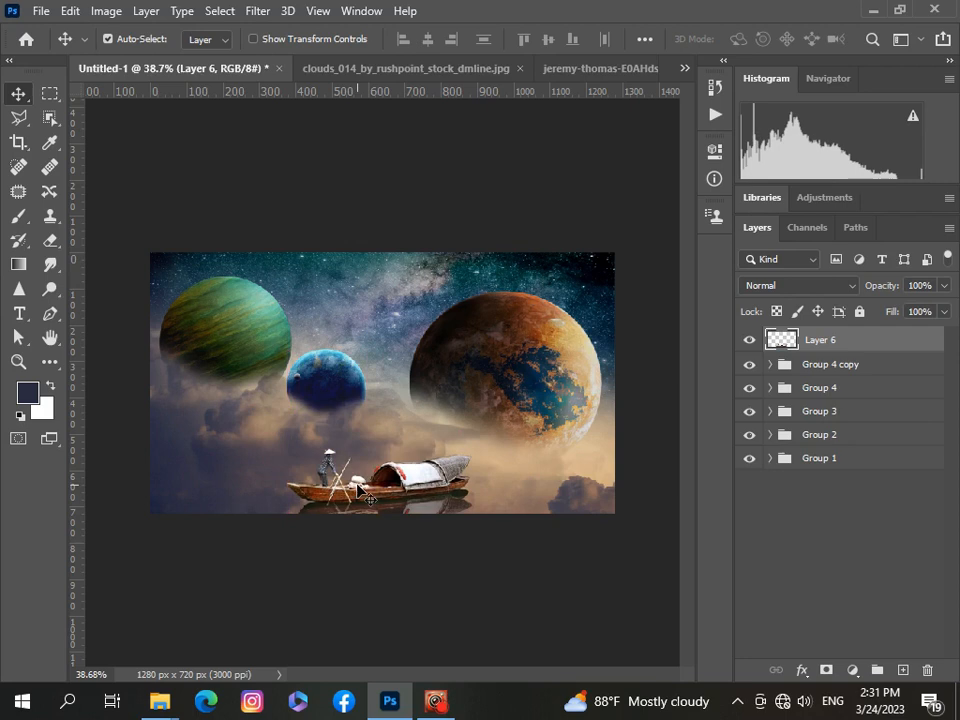
# Clip a Color Balance adjustment to the boat, setting midtones magenta-green to +15 and yellow-blue to +35, and fine-tune cyan-red.
pyautogui.click(827, 674)
pyautogui.hotkey('ctrl', 'z')
pyautogui.click(852, 670)
pyautogui.click(840, 506)
pyautogui.scroll(5, 540, 555)
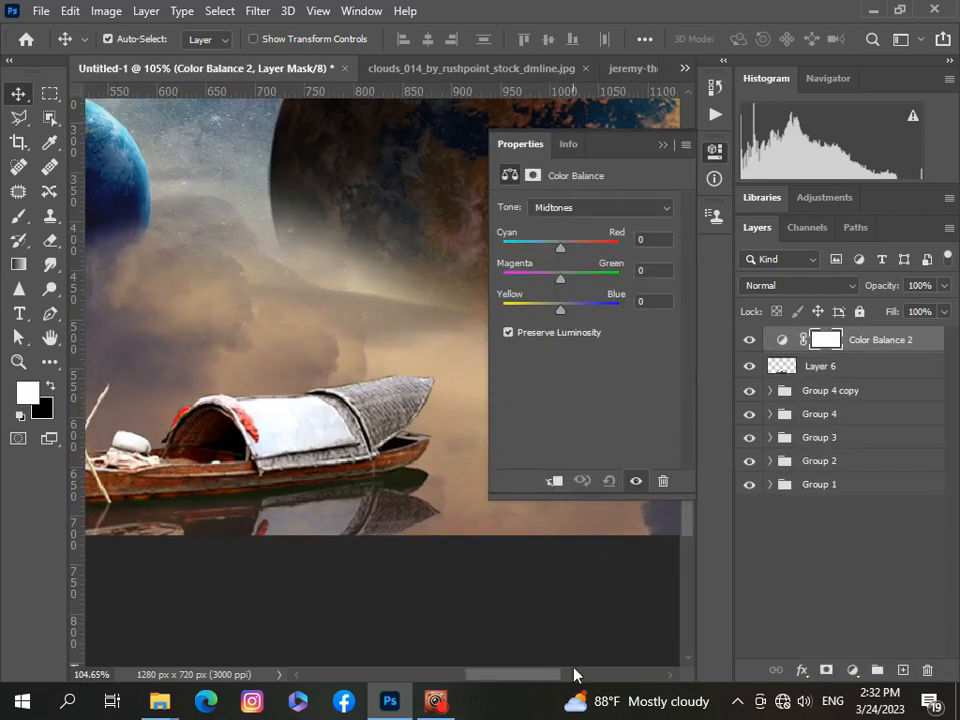
pyautogui.scroll(-5, 504, 641)
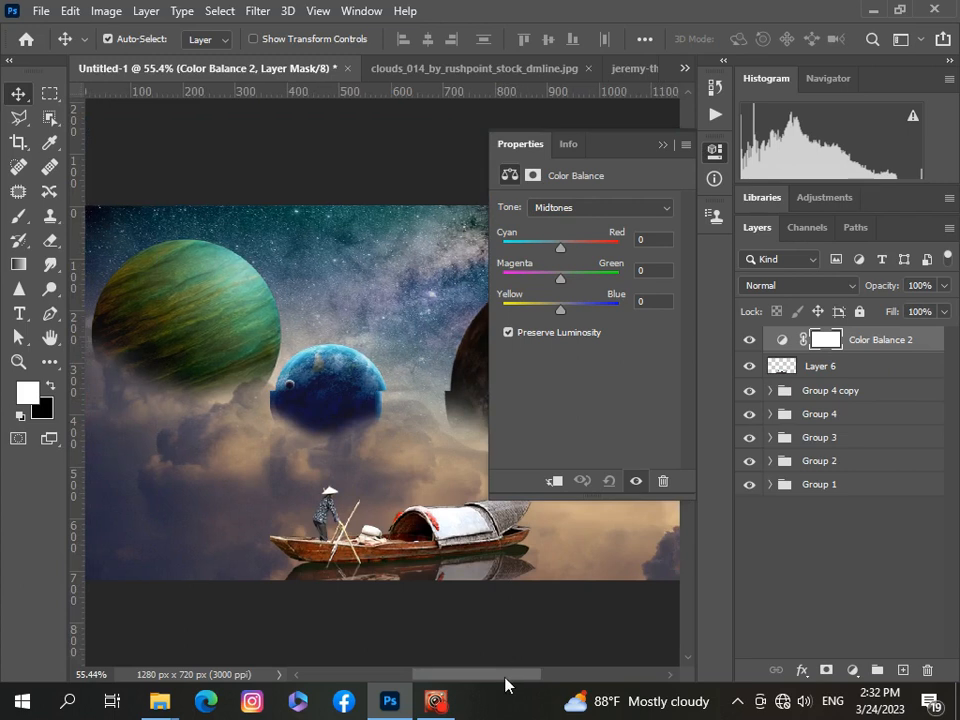
pyautogui.moveTo(508, 685); pyautogui.dragTo(528, 685)
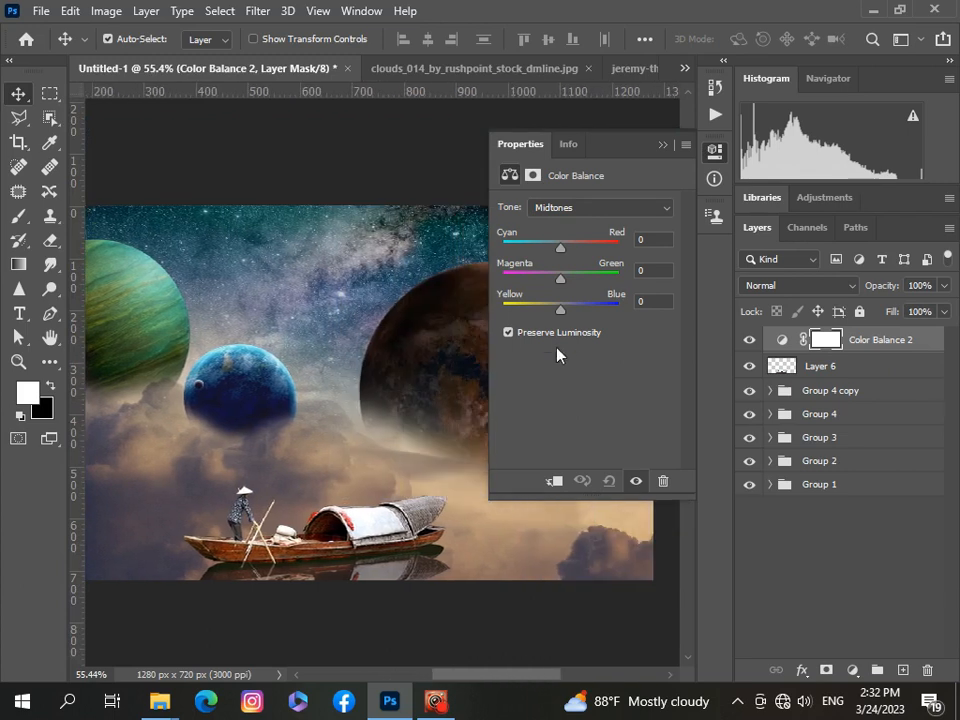
pyautogui.hotkey('ctrl', 'alt', 'g')
pyautogui.moveTo(564, 320); pyautogui.dragTo(581, 318)
pyautogui.scroll(-2, 428, 443)
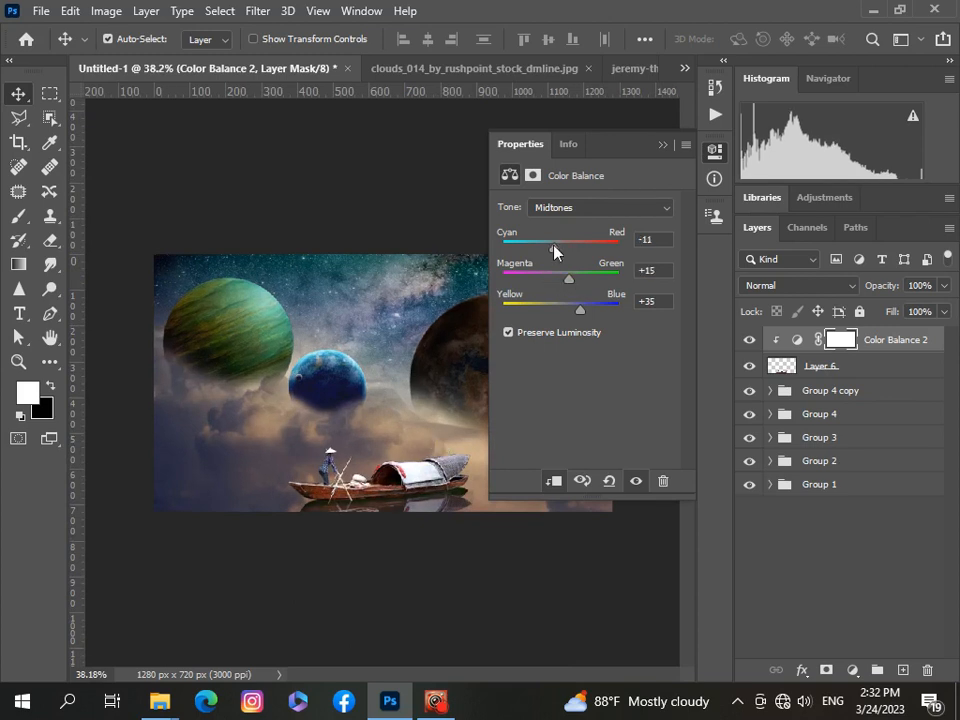
pyautogui.moveTo(555, 251); pyautogui.dragTo(568, 253)
pyautogui.click(641, 189)
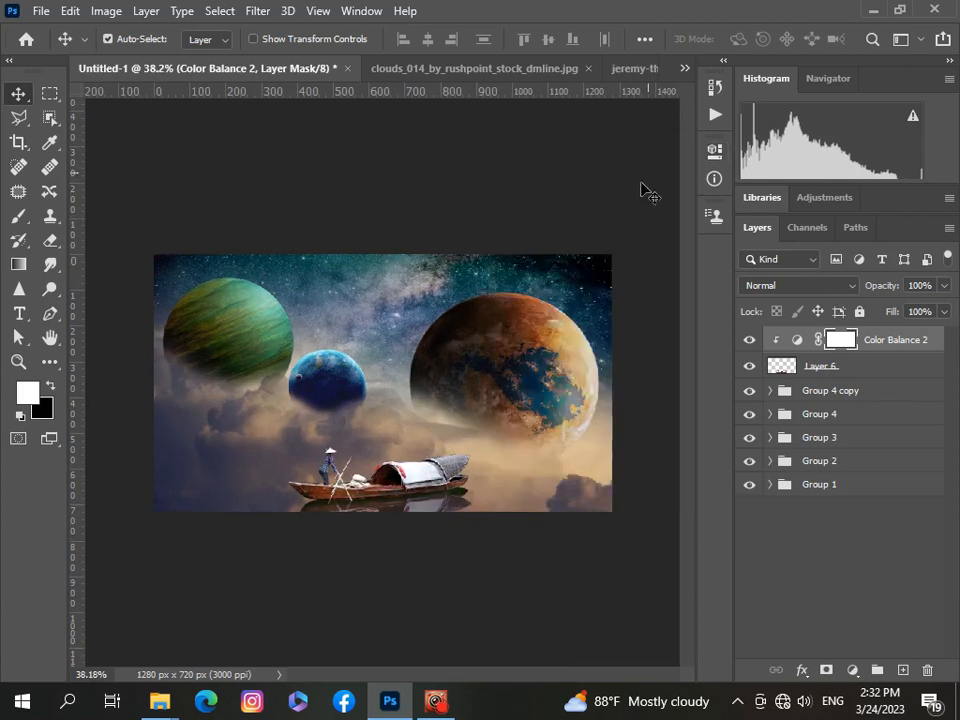
# Add a Hue/Saturation adjustment clipped to the boat with saturation -12 and lightness -30.
pyautogui.click(853, 671)
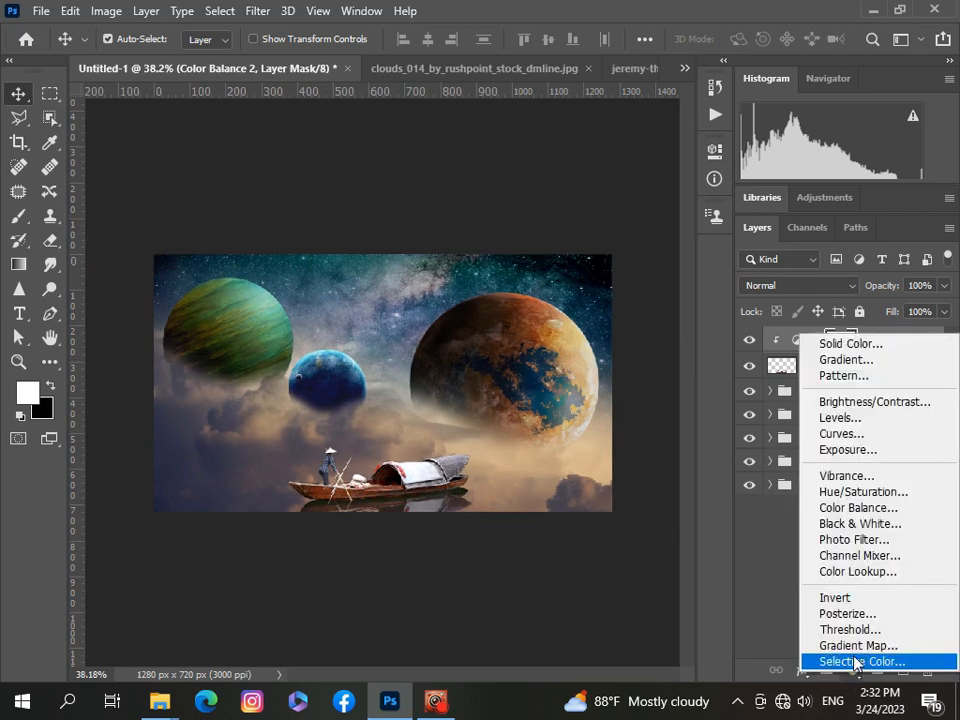
pyautogui.click(852, 491)
pyautogui.moveTo(585, 351); pyautogui.dragTo(560, 352)
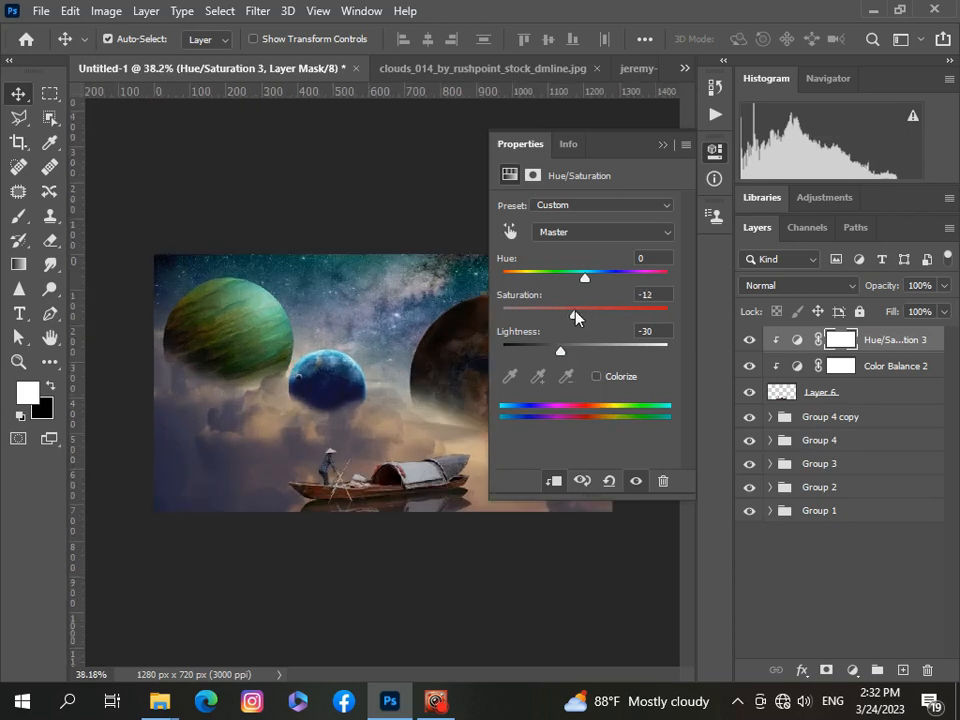
pyautogui.click(662, 148)
pyautogui.scroll(-1, 478, 331)
pyautogui.scroll(1, 478, 331)
pyautogui.scroll(-1, 478, 331)
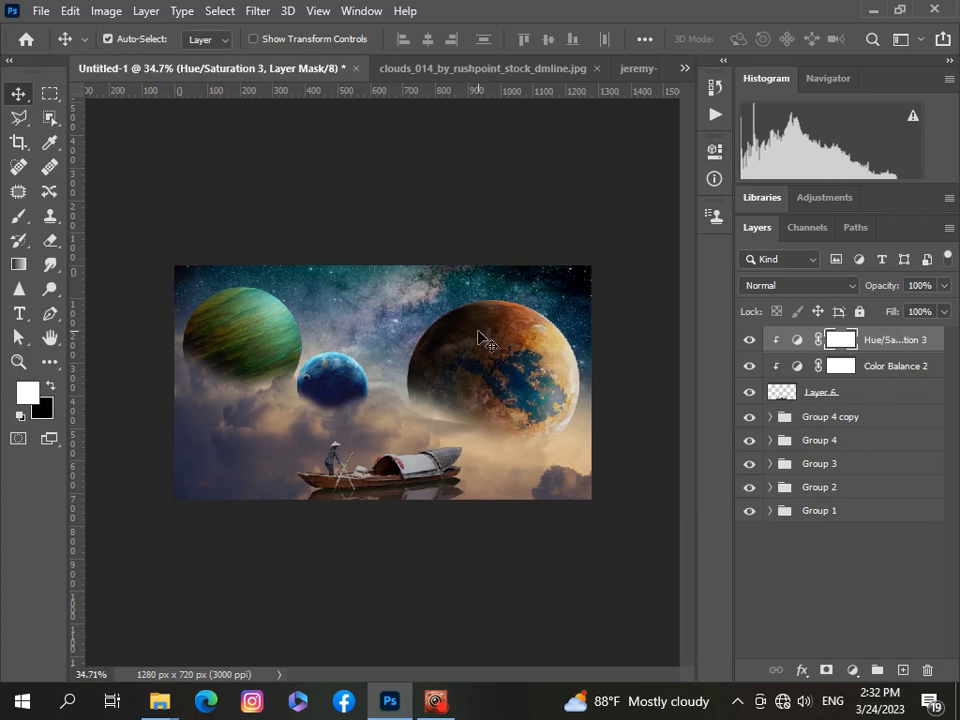
# Add a Levels adjustment clipped to the boat with input levels 8, 1.18 and 247.
pyautogui.click(853, 670)
pyautogui.click(848, 416)
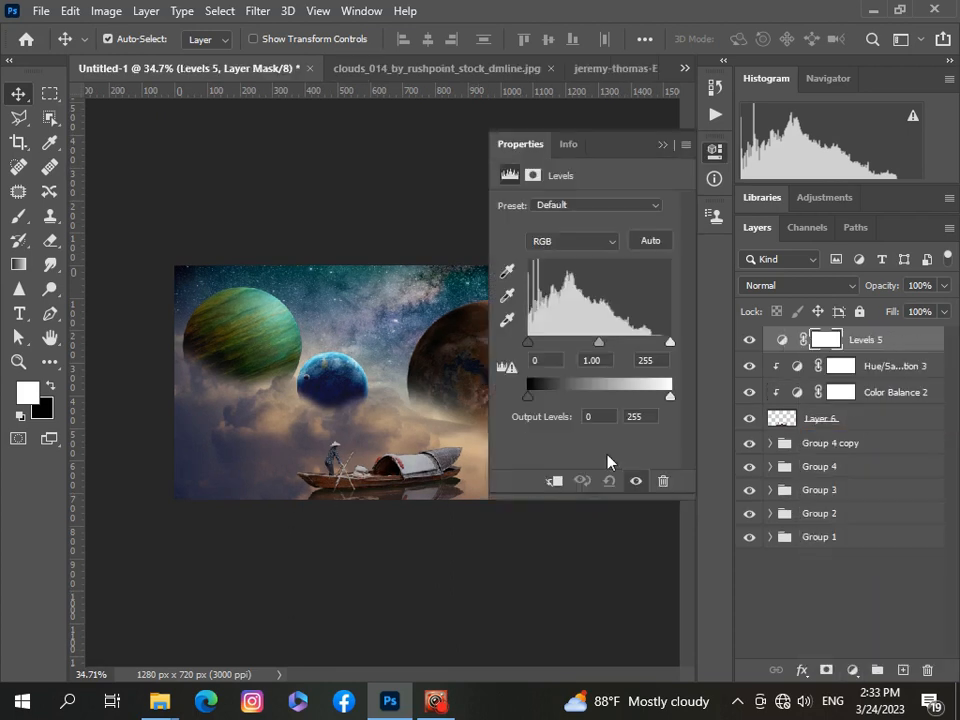
pyautogui.moveTo(528, 343); pyautogui.dragTo(534, 345)
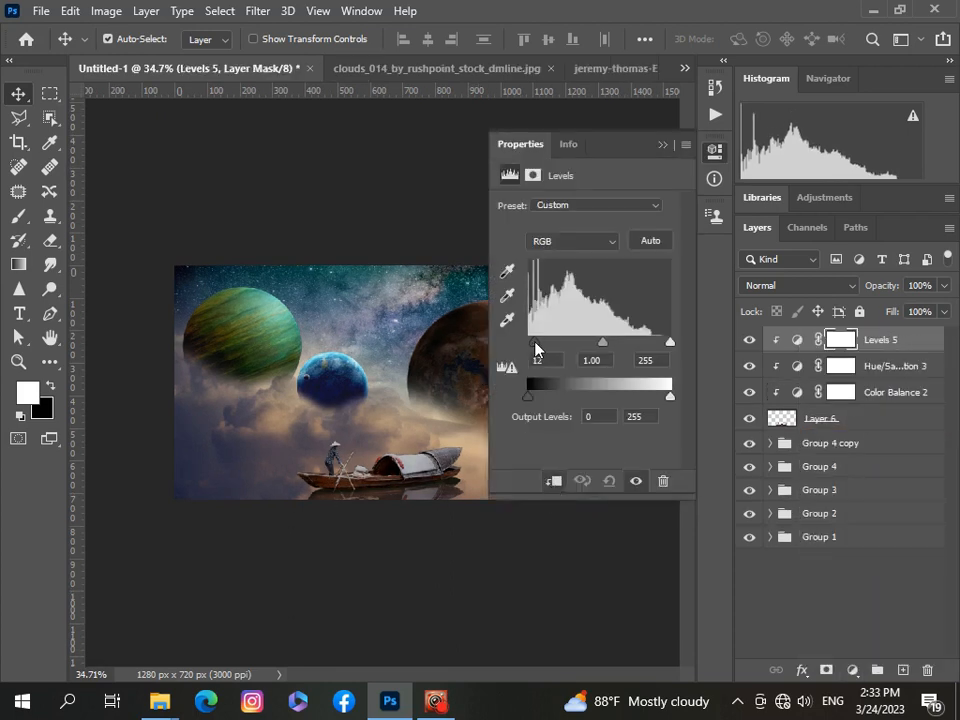
pyautogui.moveTo(599, 343); pyautogui.dragTo(594, 344)
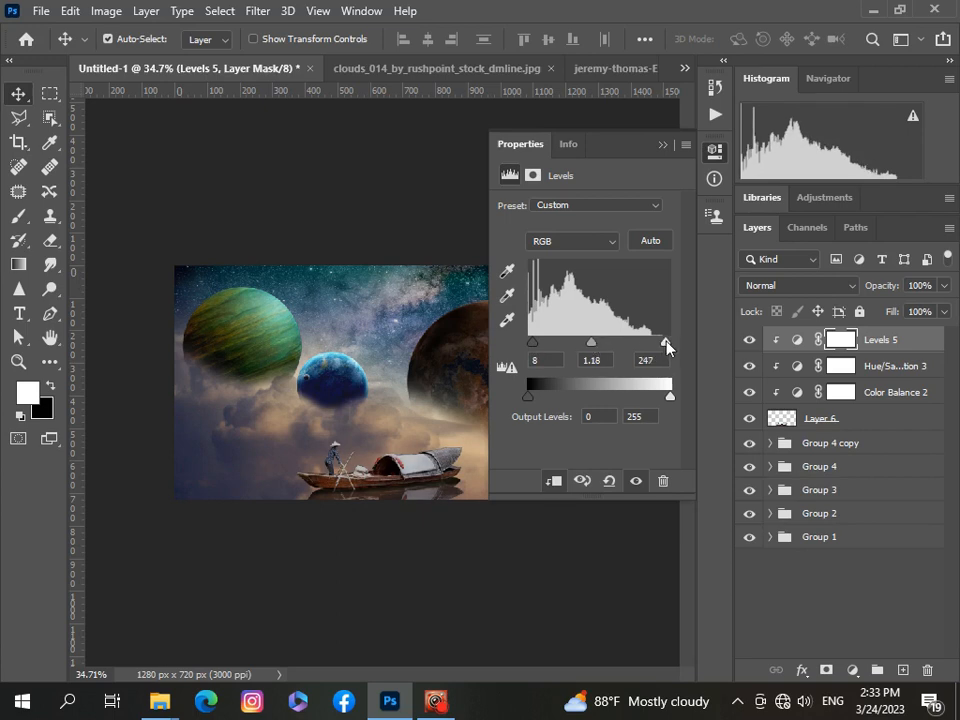
pyautogui.scroll(3, 370, 452)
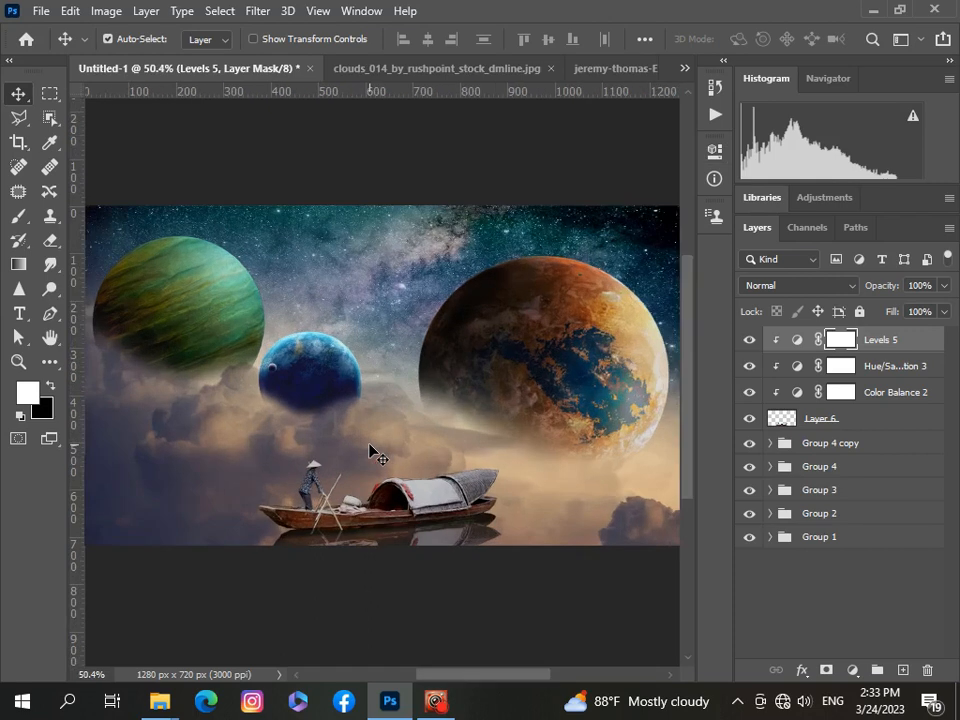
pyautogui.scroll(-1, 370, 452)
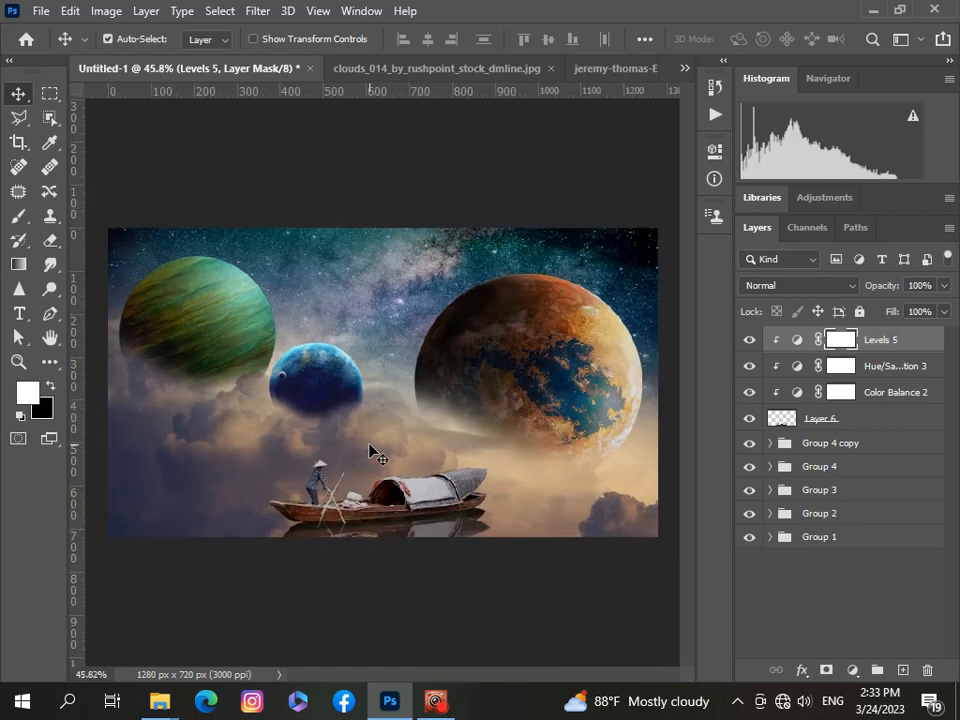
pyautogui.scroll(-2, 370, 452)
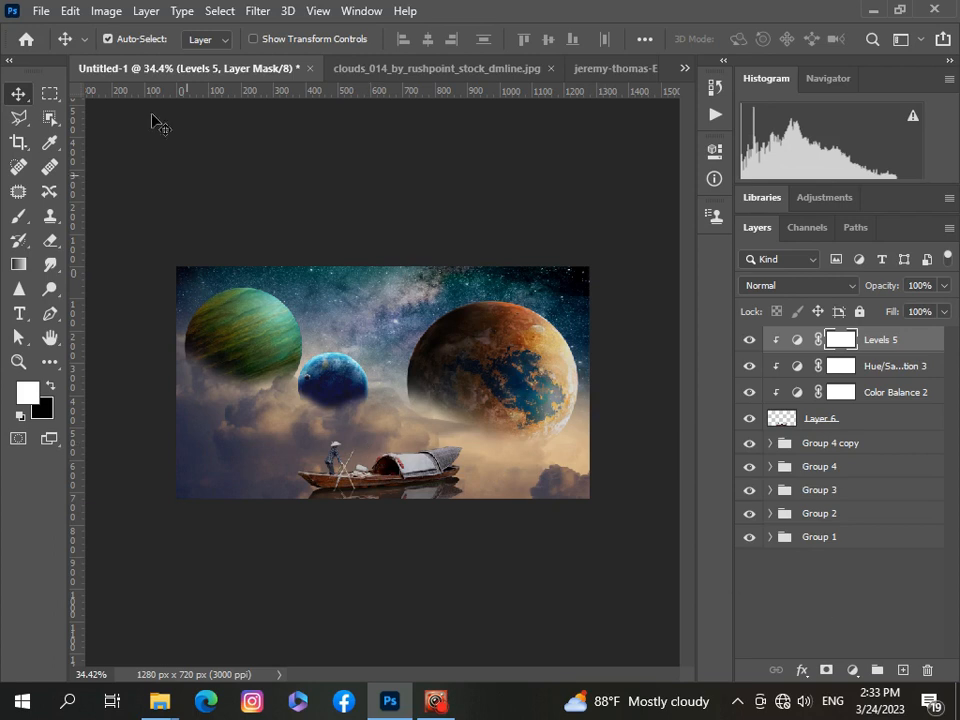
# Open birds_two___png_stock_by_selunia_d4ymhu1.png, copy the birds and return to the Untitled-1 document.
pyautogui.click(41, 16)
pyautogui.click(52, 47)
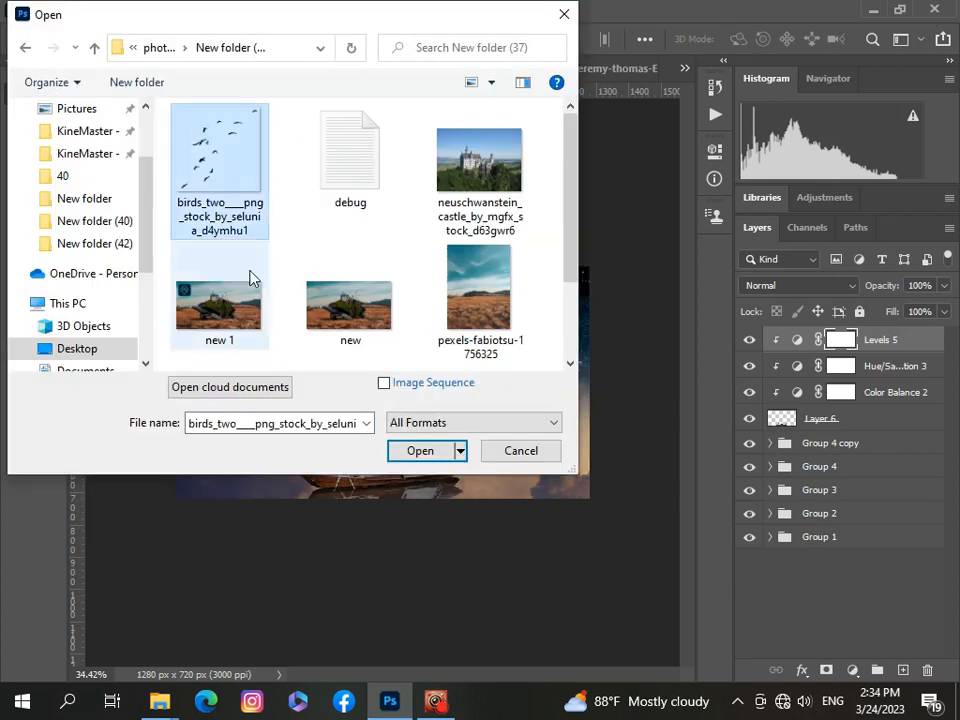
pyautogui.click(419, 451)
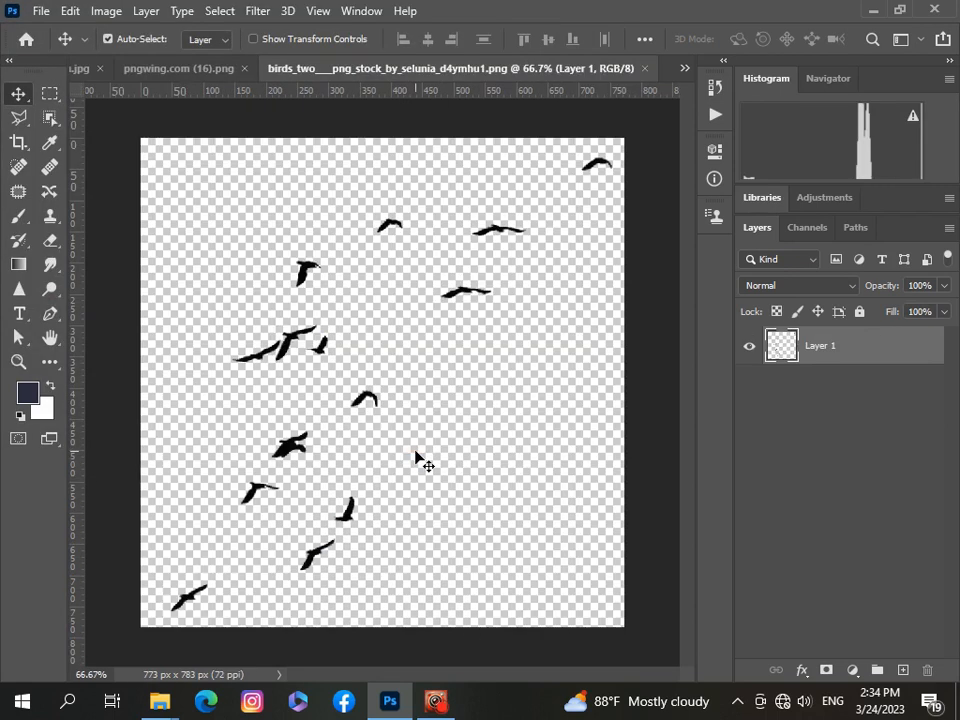
pyautogui.click(685, 69)
pyautogui.click(636, 88)
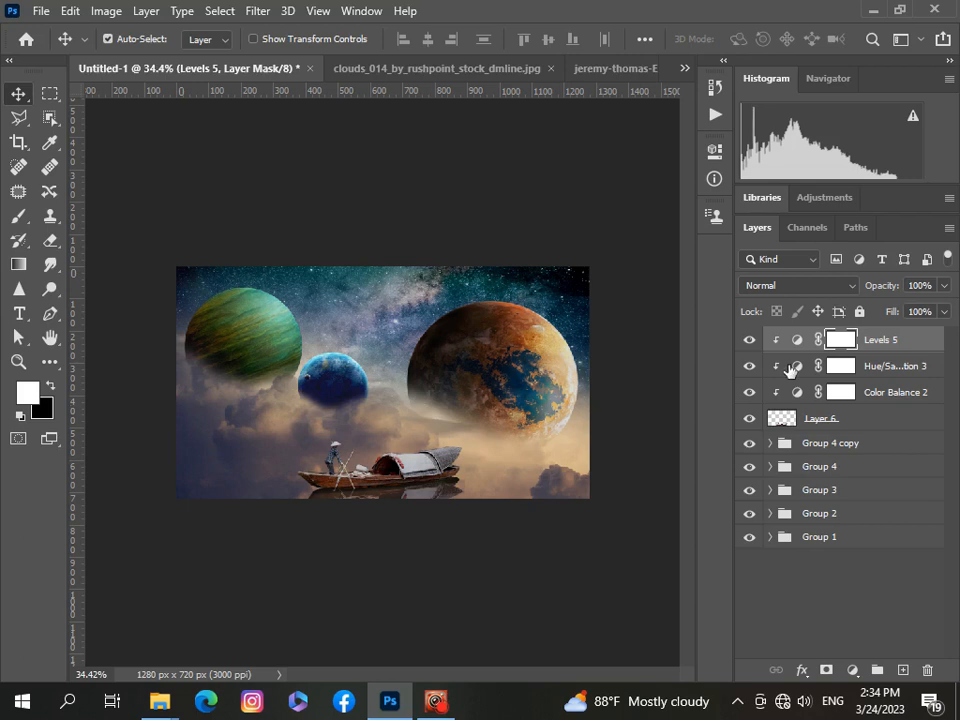
# Group the boat layer together with its clipped Levels, Hue/Saturation and Color Balance adjustments.
pyautogui.keyDown('shift'); pyautogui.click(932, 372); pyautogui.keyUp('shift')
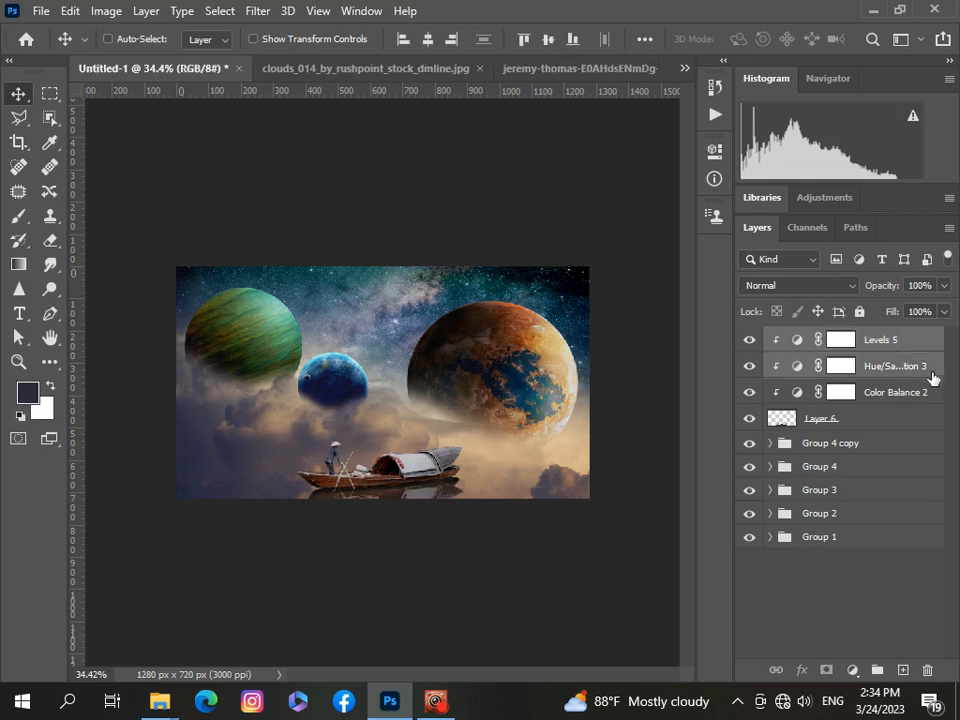
pyautogui.keyDown('shift'); pyautogui.click(917, 420); pyautogui.keyUp('shift')
pyautogui.hotkey('ctrl', 'g')
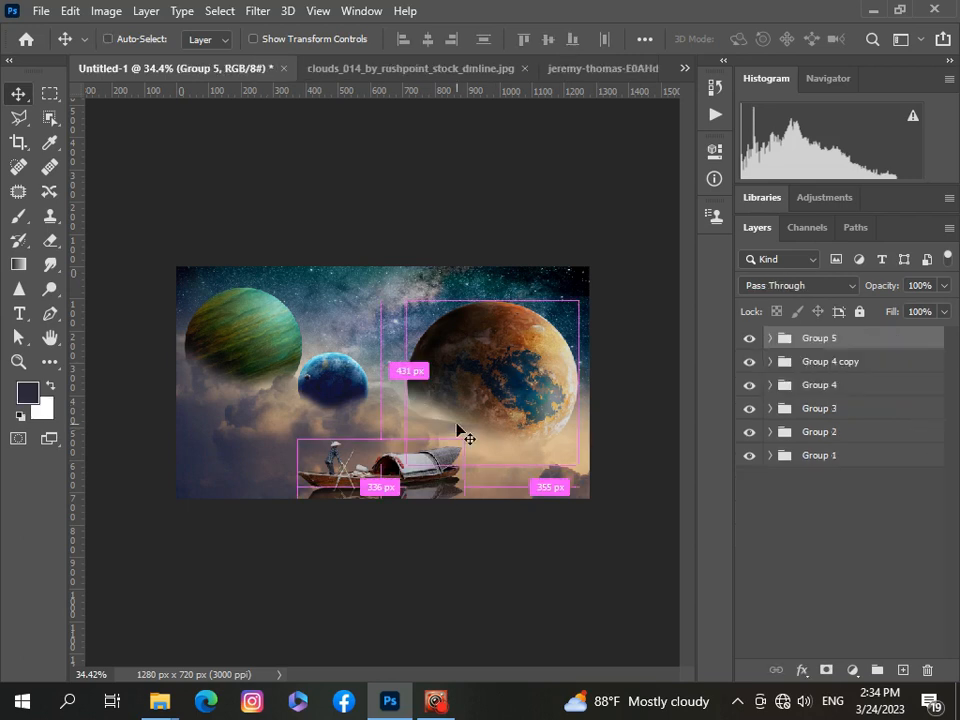
# Paste the birds as the topmost layer, scale them to about 34.6% and place them over the lower part of the orange planet.
pyautogui.hotkey('ctrl', 'v')
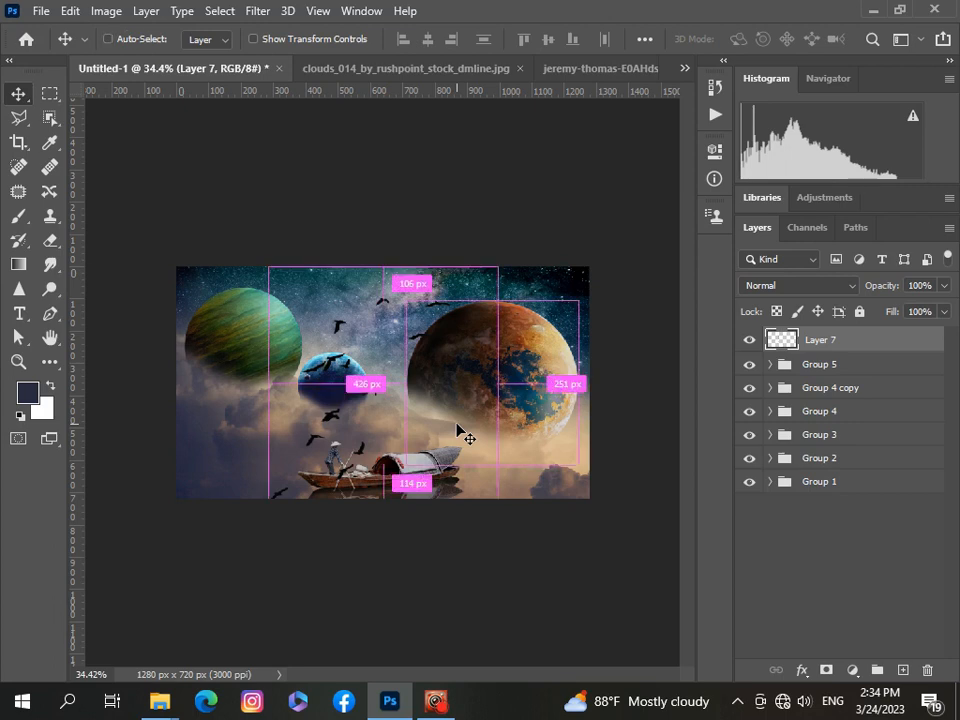
pyautogui.hotkey('ctrl', 't')
pyautogui.moveTo(267, 265); pyautogui.dragTo(346, 349)
pyautogui.moveTo(435, 418); pyautogui.dragTo(536, 399)
pyautogui.moveTo(598, 333); pyautogui.dragTo(534, 420)
pyautogui.scroll(3, 510, 458)
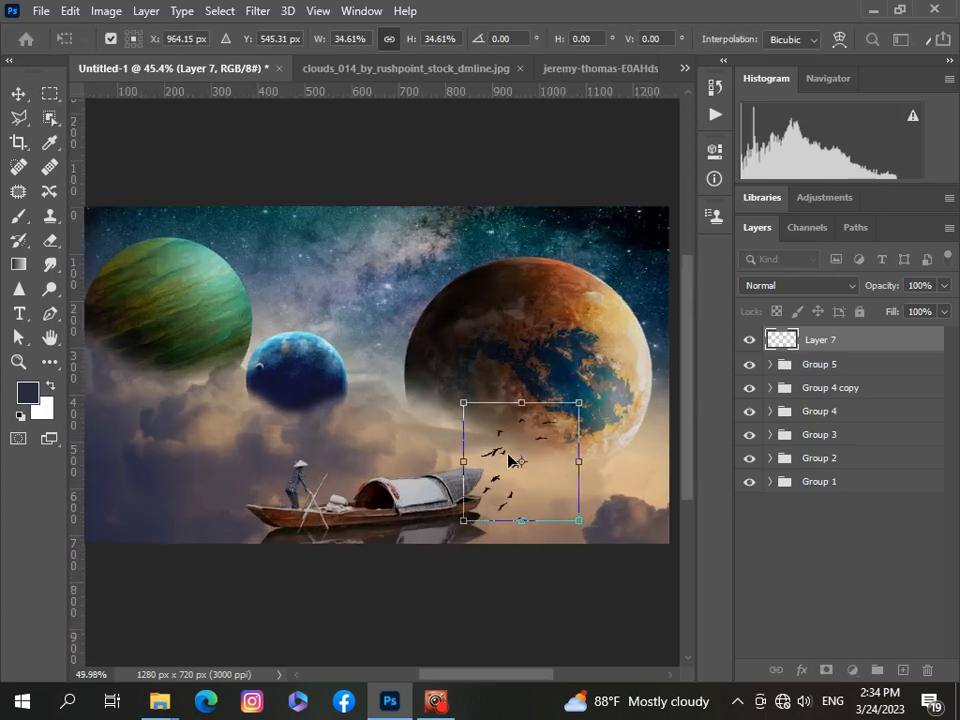
pyautogui.moveTo(531, 489); pyautogui.dragTo(556, 455)
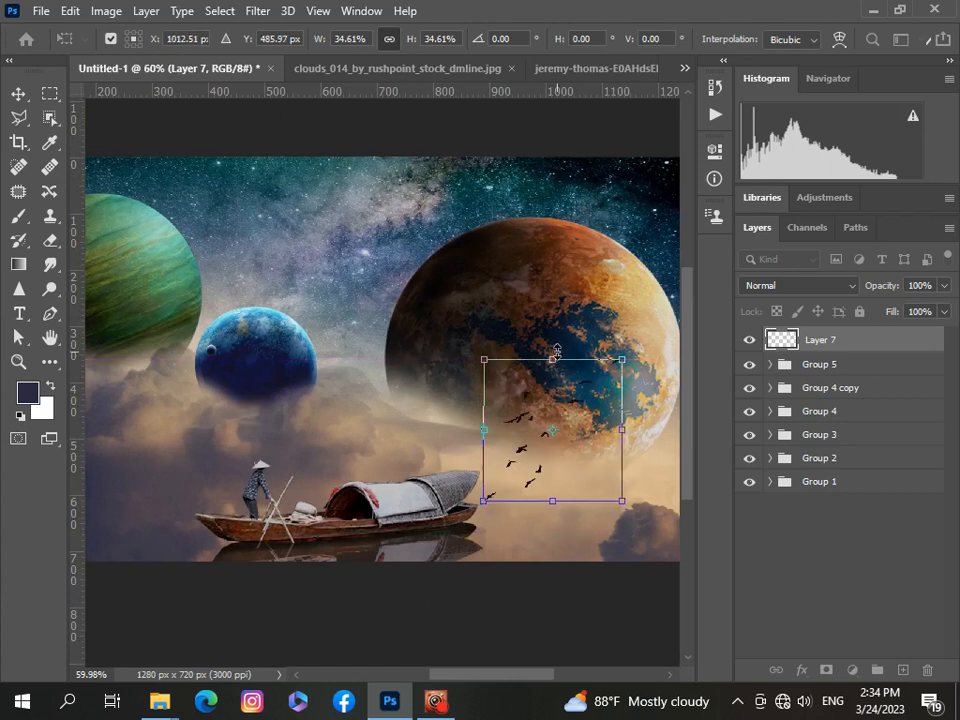
# Shrink the birds to about 29.8%, move them down beside the boat's stern below the orange planet, and apply the transform.
pyautogui.moveTo(553, 356); pyautogui.dragTo(553, 396)
pyautogui.moveTo(565, 460); pyautogui.dragTo(532, 476)
pyautogui.scroll(-2, 553, 489)
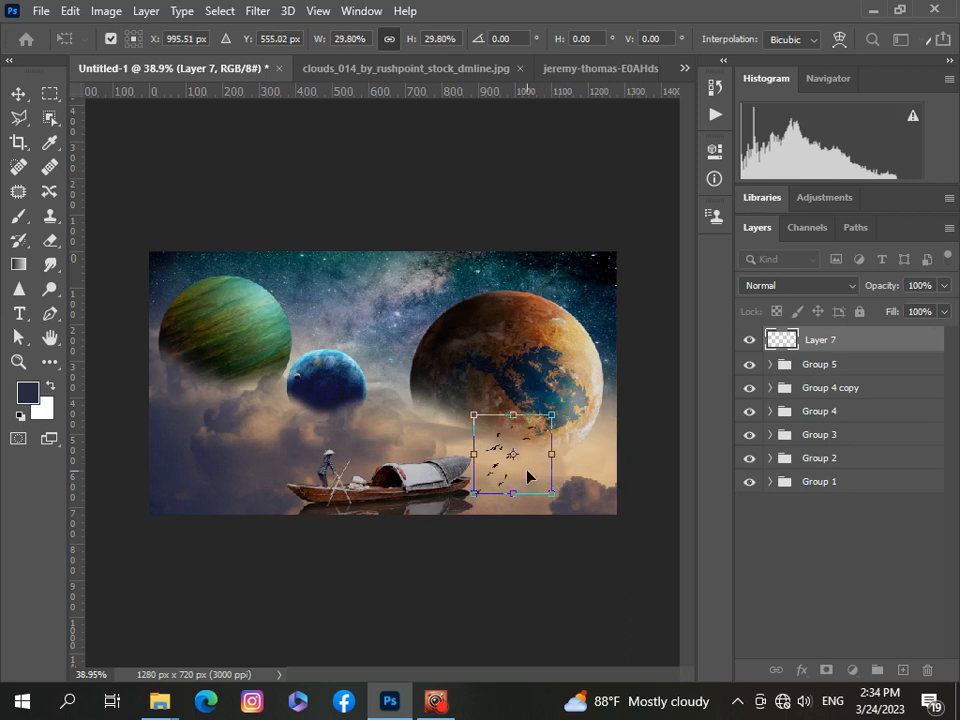
pyautogui.click(745, 552)
pyautogui.scroll(-2, 527, 557)
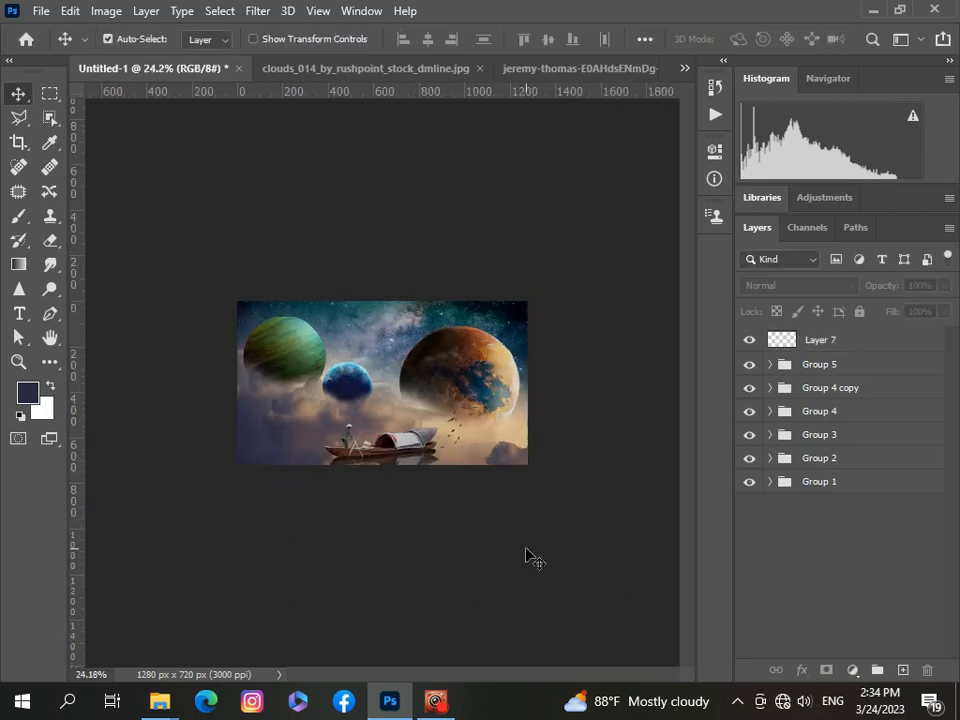
pyautogui.scroll(4, 527, 557)
pyautogui.scroll(-1, 527, 557)
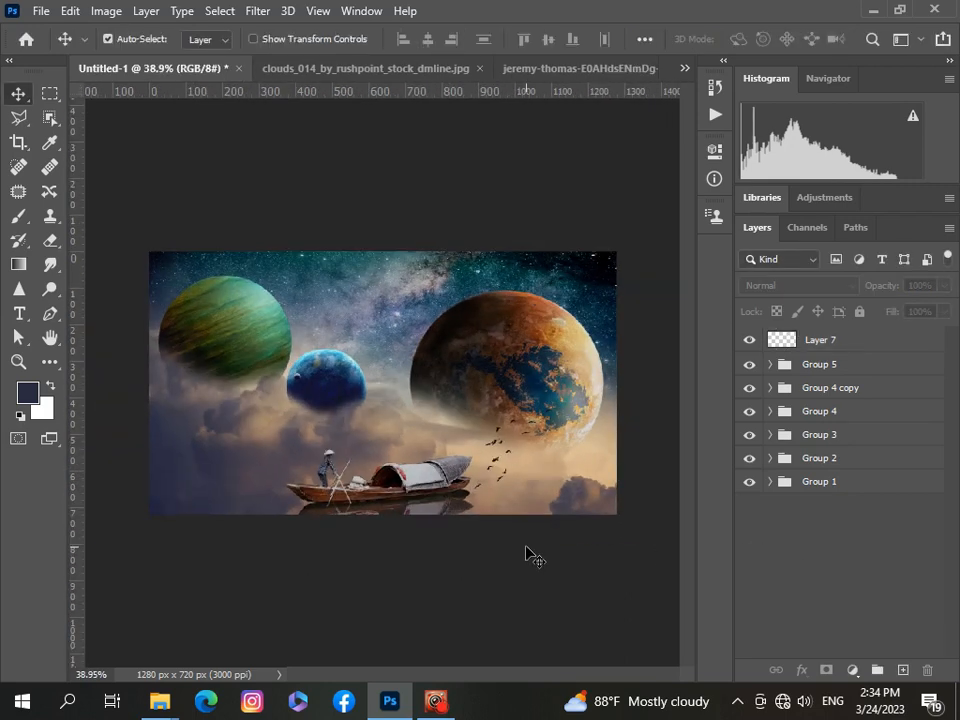
# Add an unclipped Hue/Saturation adjustment above all layers and fine-tune its sliders for the whole image.
pyautogui.click(852, 670)
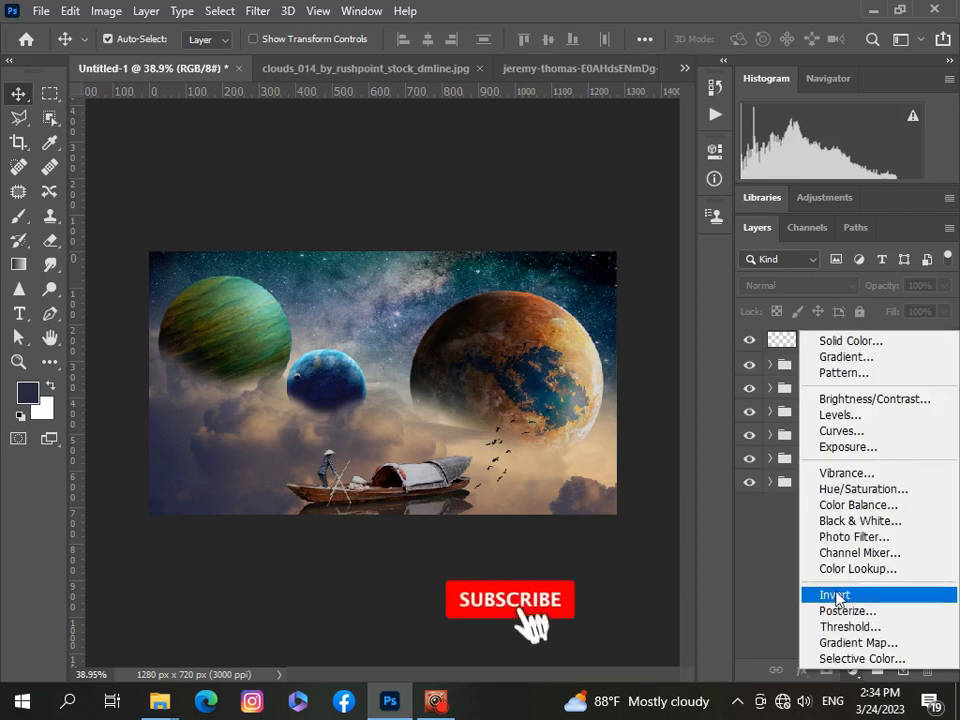
pyautogui.click(862, 489)
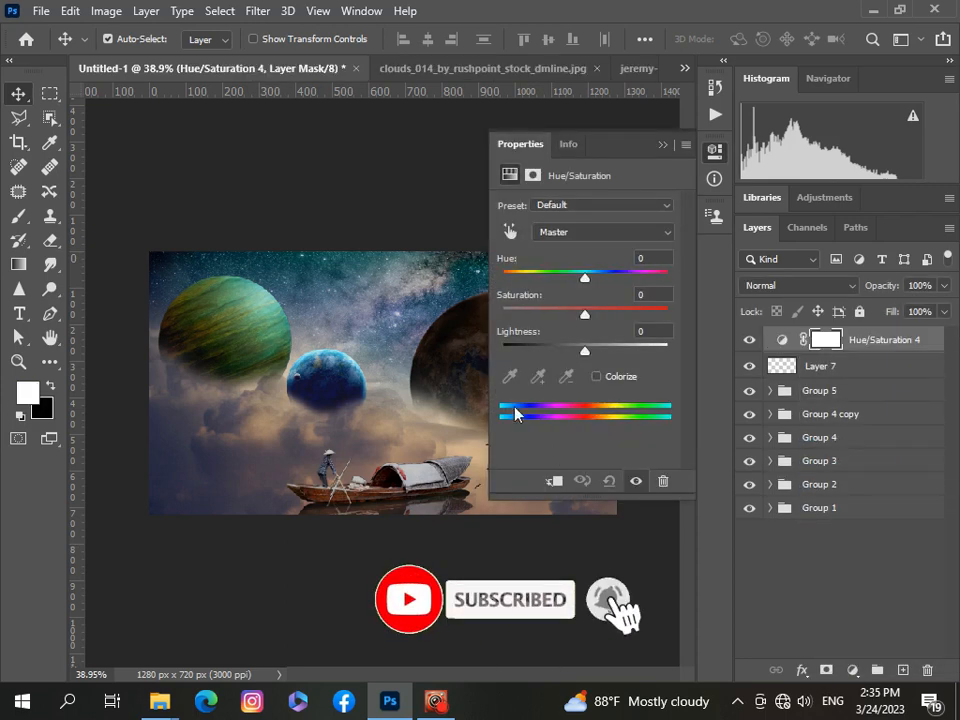
pyautogui.moveTo(585, 352); pyautogui.dragTo(581, 280)
pyautogui.click(661, 146)
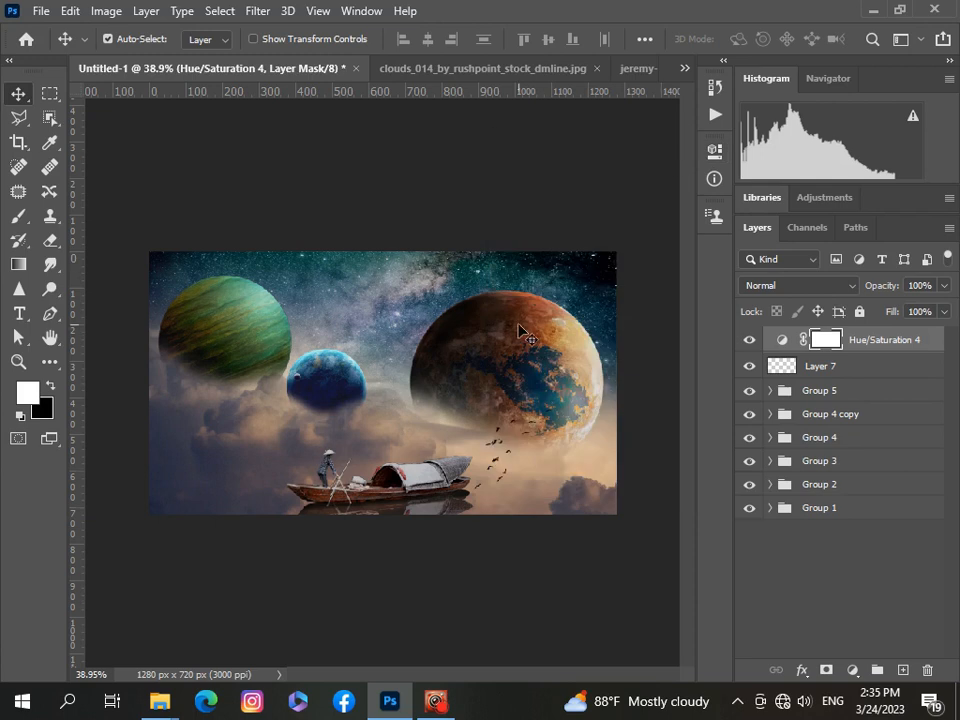
# Add an unclipped Levels adjustment above all layers with the midtone input at 1.08.
pyautogui.click(852, 670)
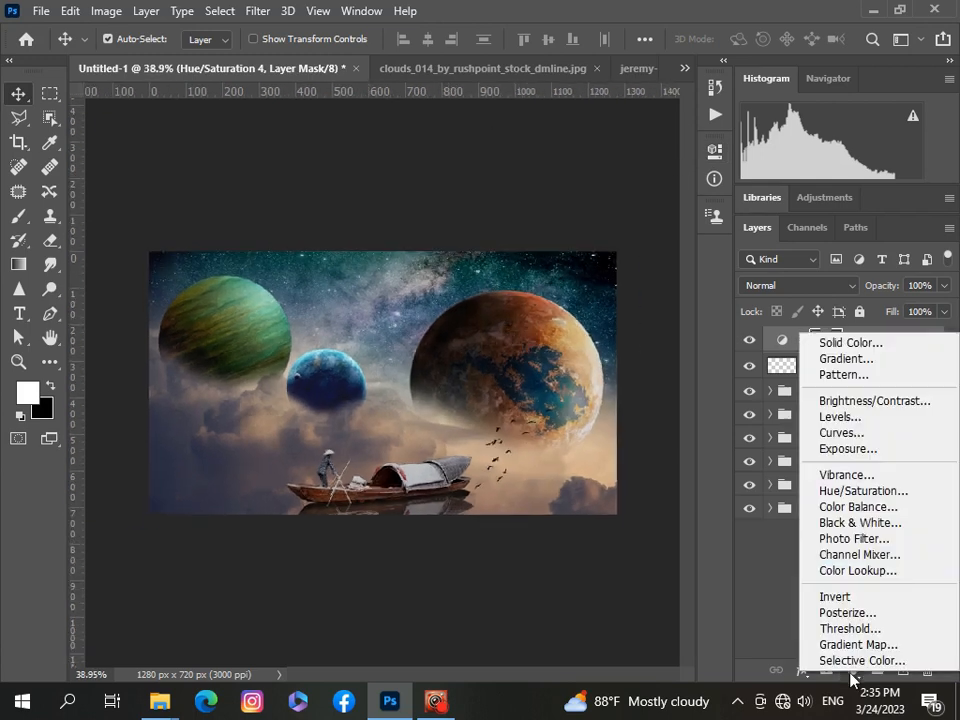
pyautogui.click(840, 414)
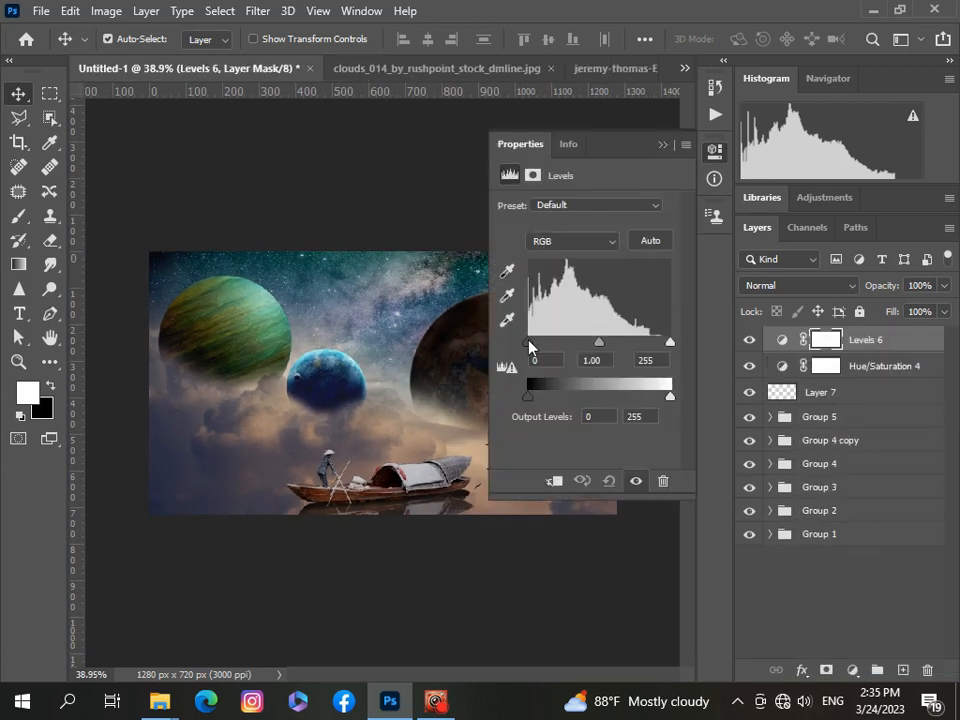
pyautogui.click(529, 343)
pyautogui.moveTo(597, 343); pyautogui.dragTo(595, 343)
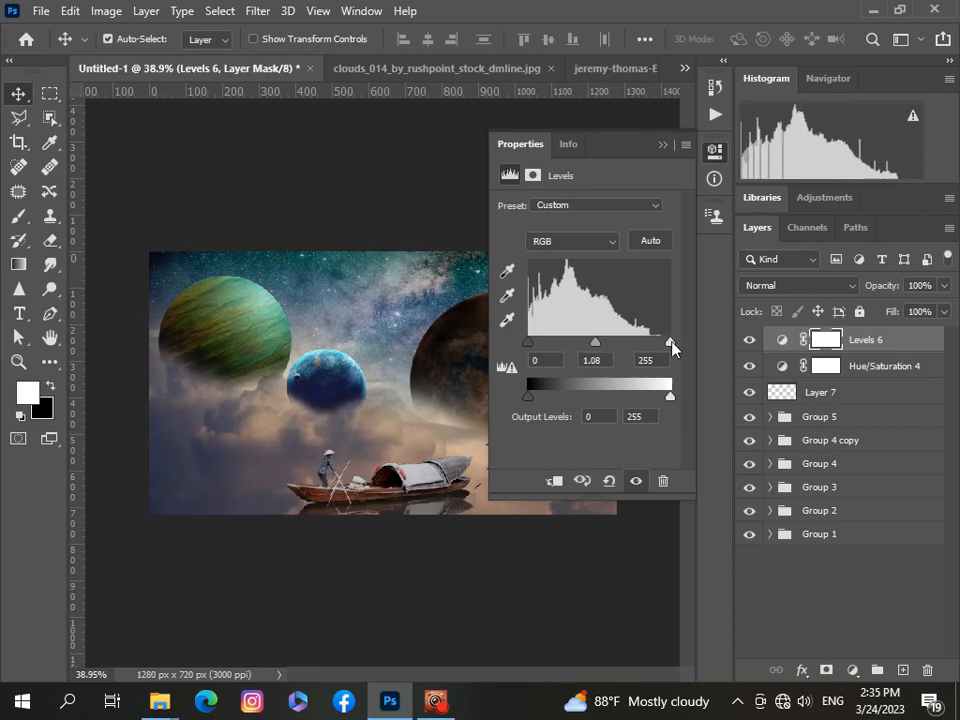
pyautogui.click(662, 144)
pyautogui.hotkey('ctrl', '0')
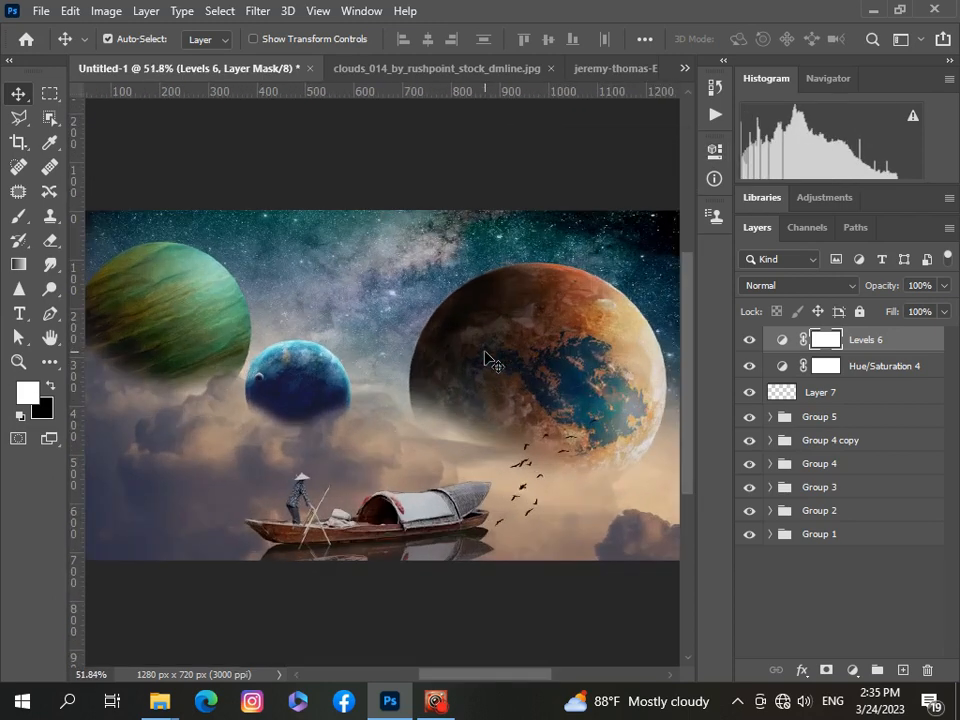
pyautogui.scroll(-2, 490, 360)
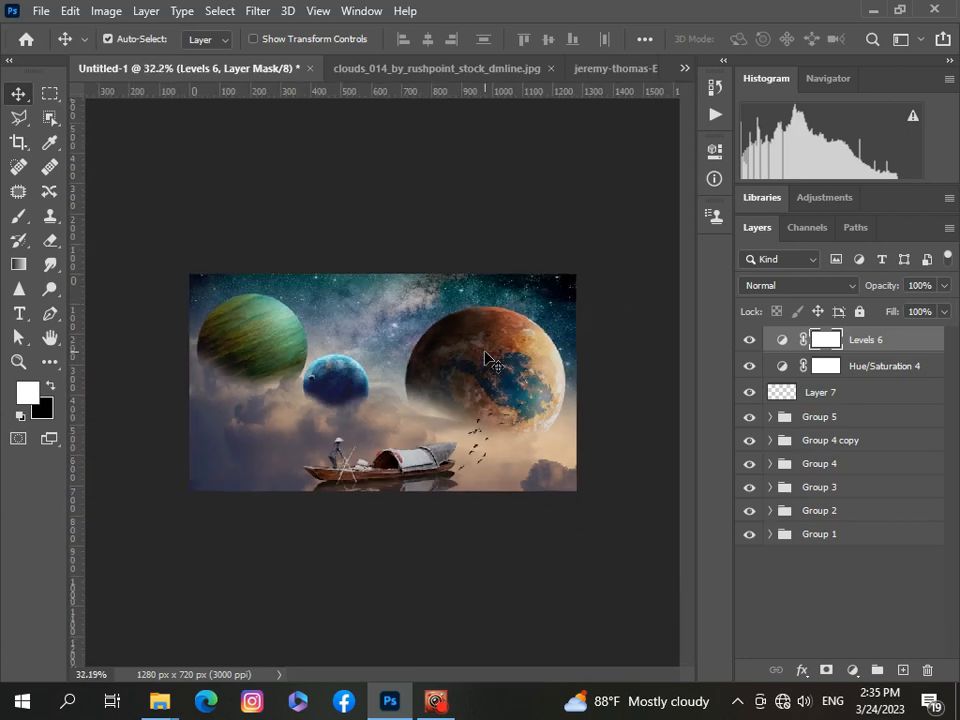
pyautogui.scroll(1, 490, 362)
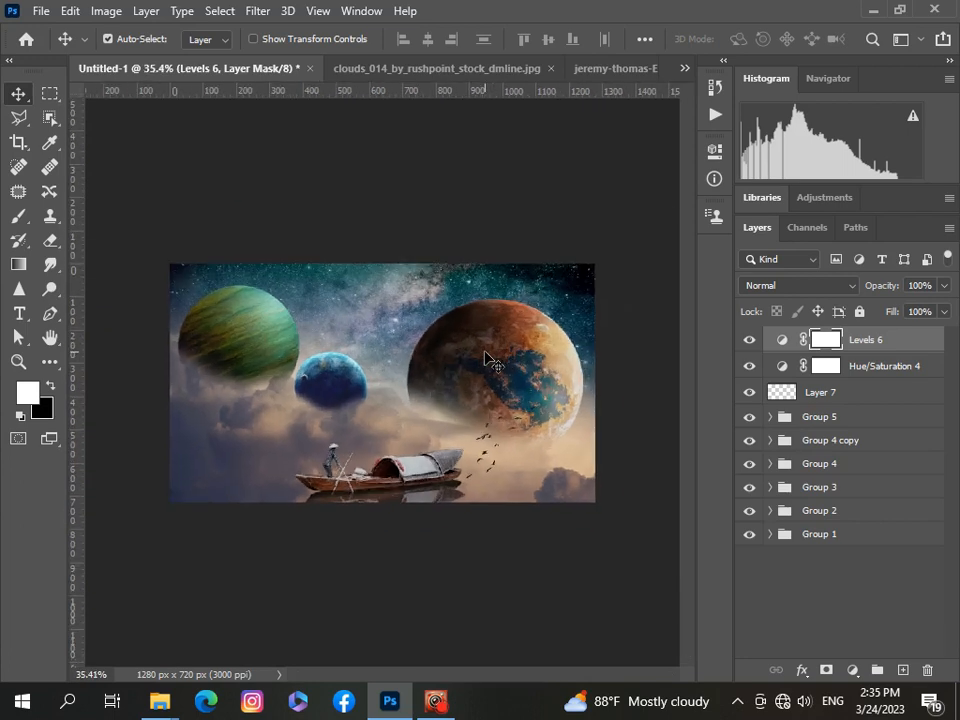
# Group the birds layer with the overall Hue/Saturation and Levels adjustments at the top of the layer stack.
pyautogui.keyDown('ctrl'); pyautogui.click(932, 360); pyautogui.keyUp('ctrl')
pyautogui.keyDown('ctrl'); pyautogui.click(931, 364); pyautogui.keyUp('ctrl')
pyautogui.keyDown('ctrl'); pyautogui.click(930, 366); pyautogui.keyUp('ctrl')
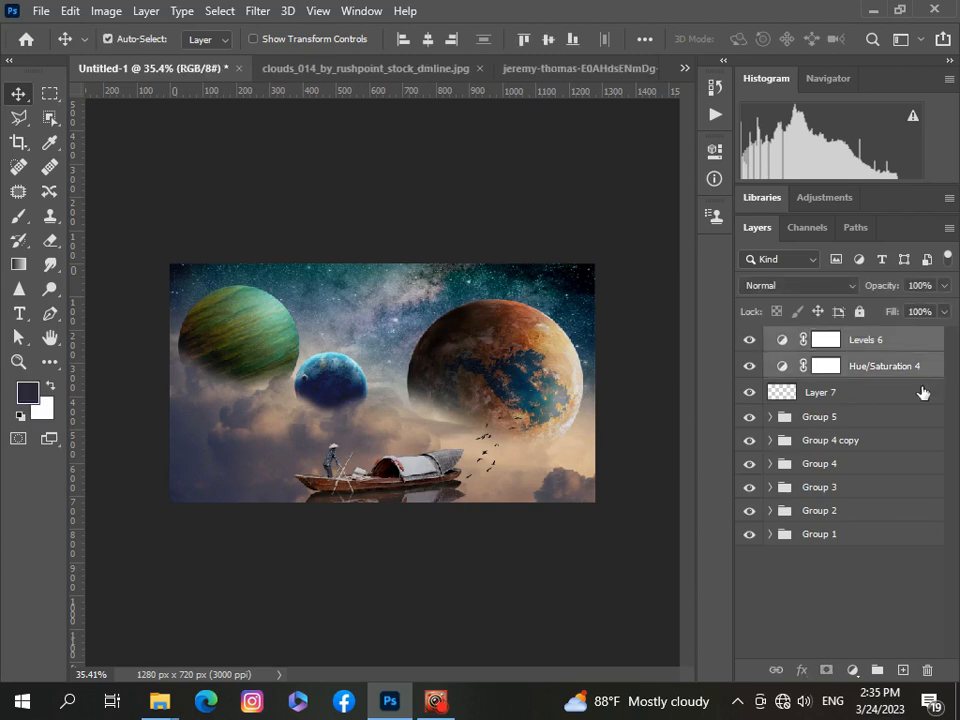
pyautogui.keyDown('ctrl'); pyautogui.click(922, 392); pyautogui.keyUp('ctrl')
pyautogui.hotkey('ctrl', 'g')
pyautogui.scroll(-1, 531, 536)
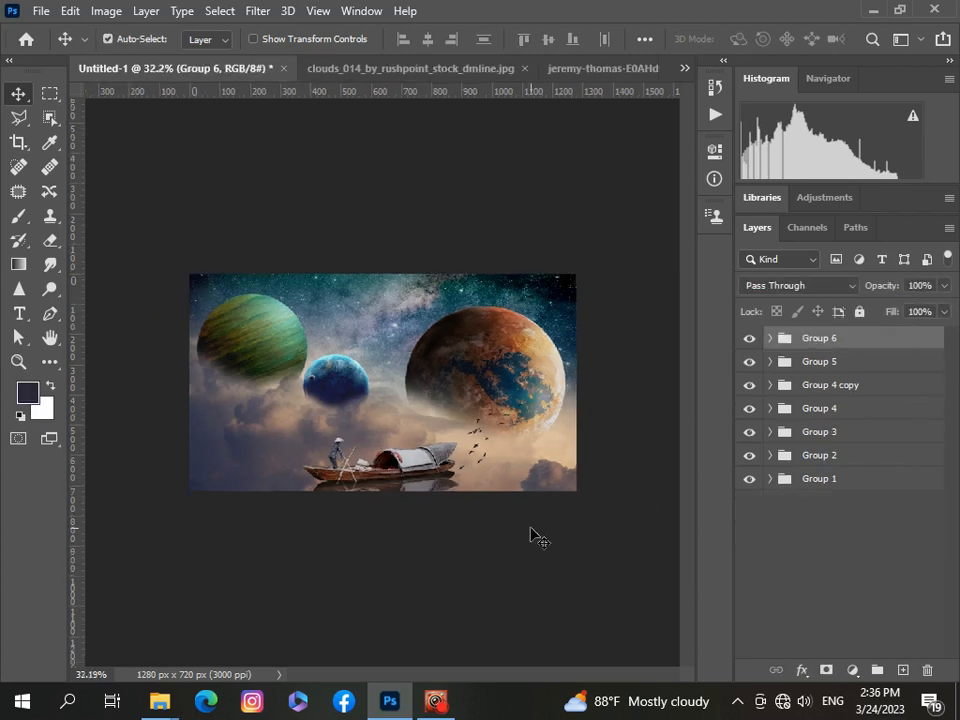
pyautogui.scroll(3, 531, 536)
pyautogui.scroll(-2, 531, 536)
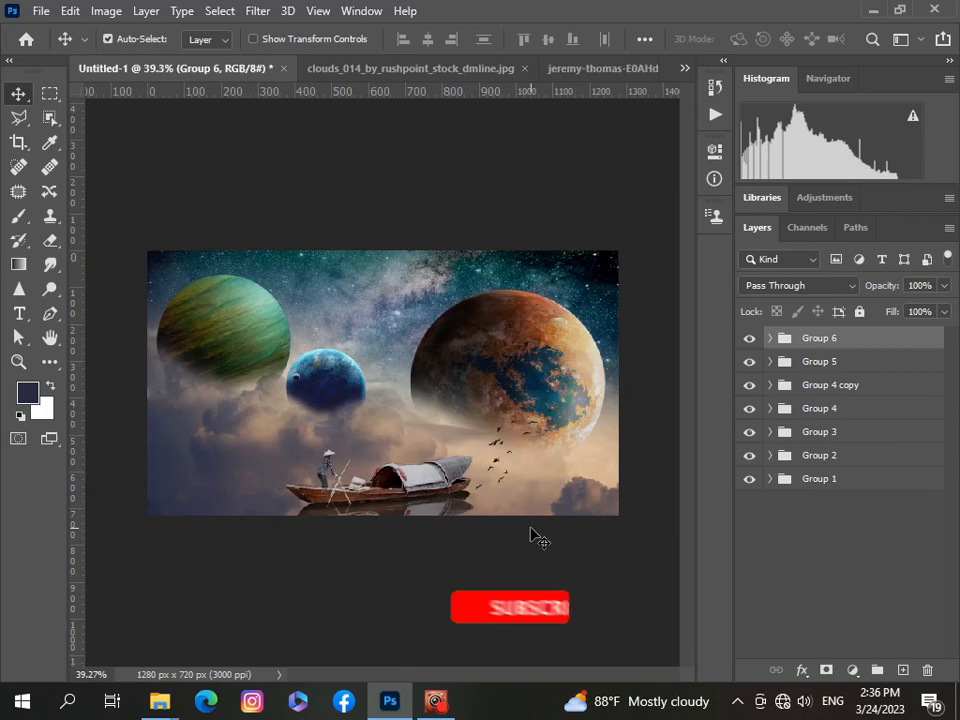